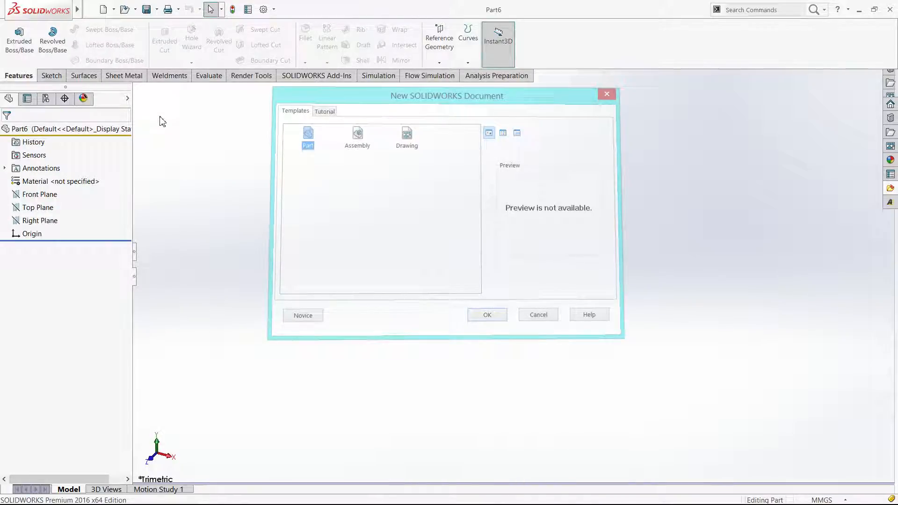
Sketch a closed triangle on the Front Plane with one corner at the origin and a base about 125 mm long
key("Escape")
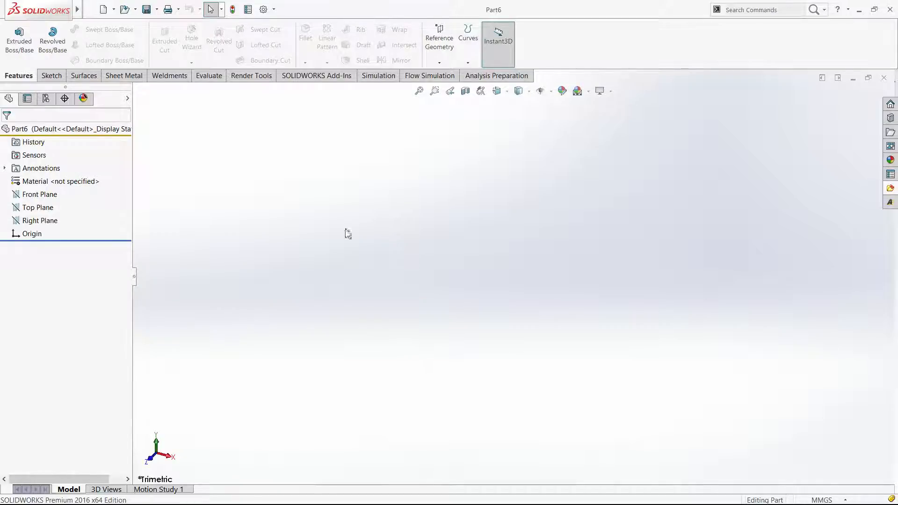
left_click(49, 197)
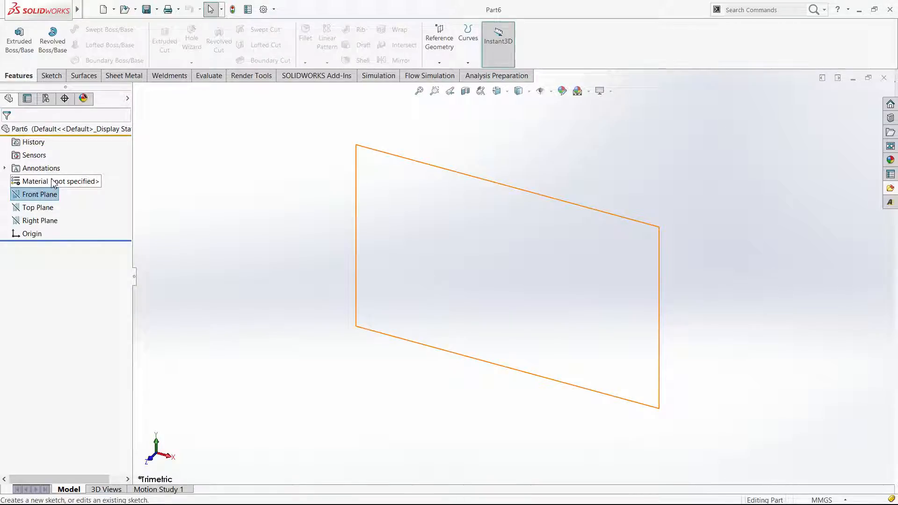
left_click(54, 181)
mouse_move(450, 301)
right_mouse_down()
mouse_move(501, 291)
mouse_move(482, 283)
right_mouse_up()
key("Escape")
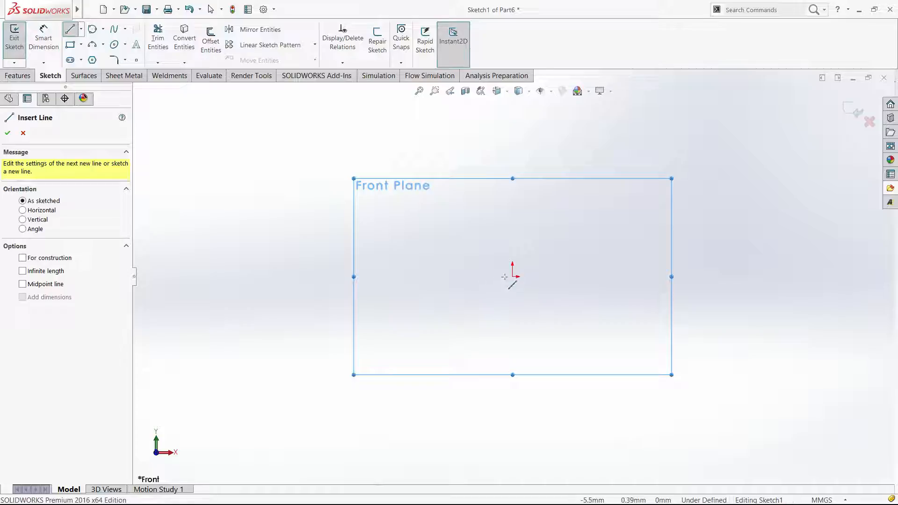
key("alt+Tab")
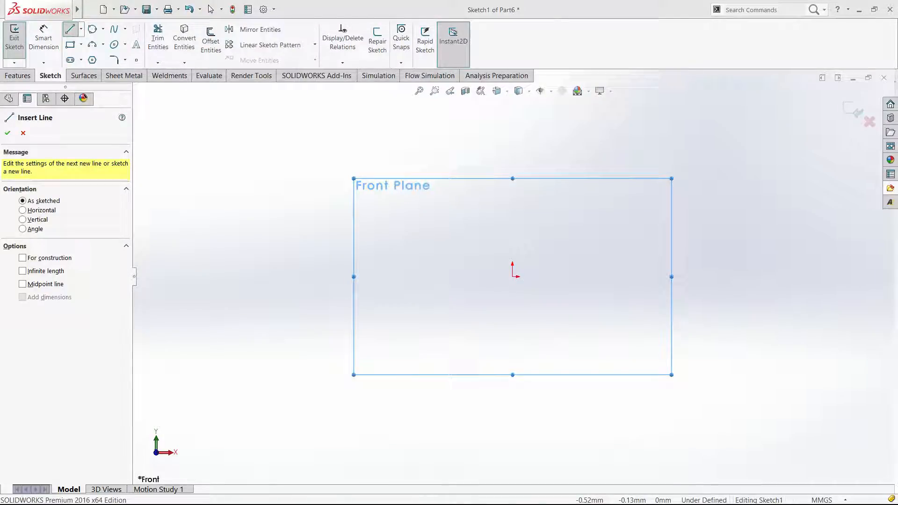
key("alt+Tab")
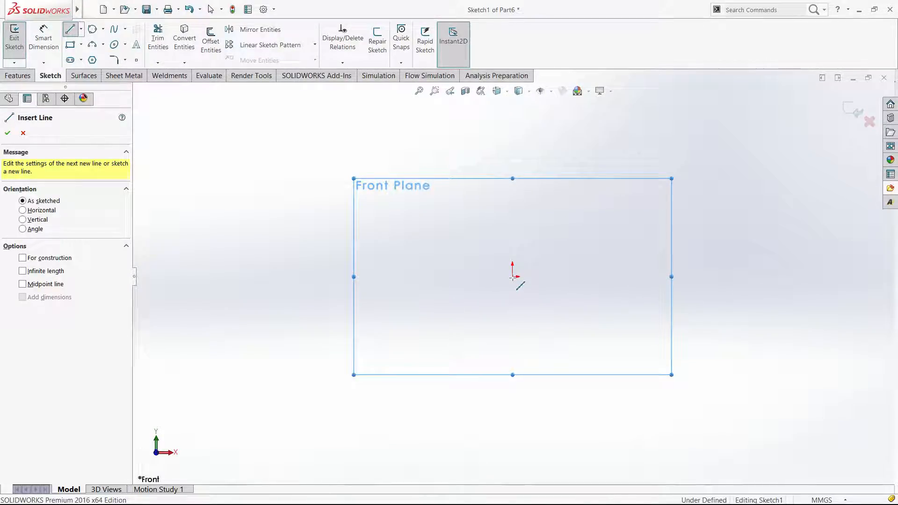
key("Escape")
key("l")
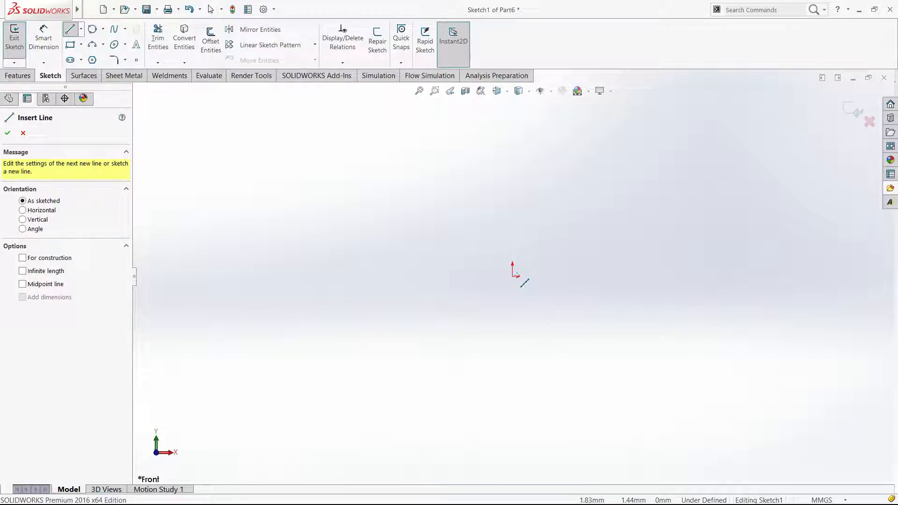
left_click(512, 277)
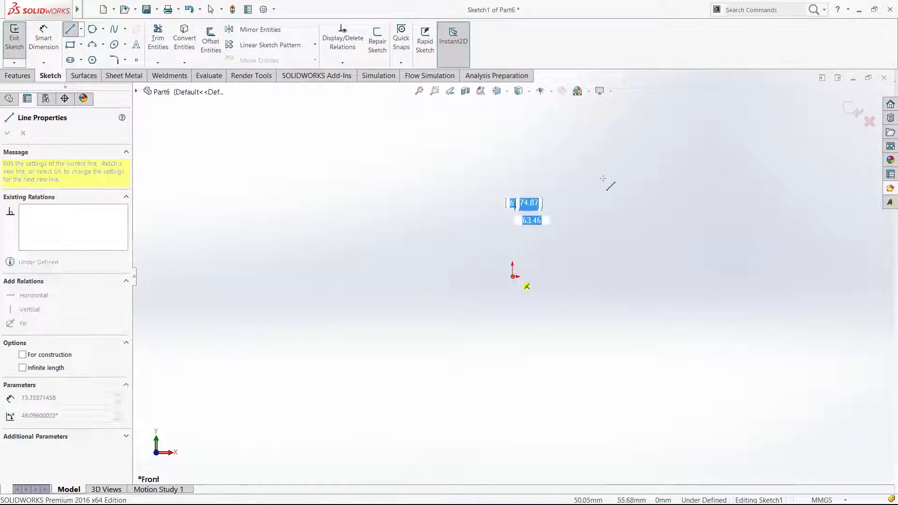
left_click(608, 166)
left_click(736, 282)
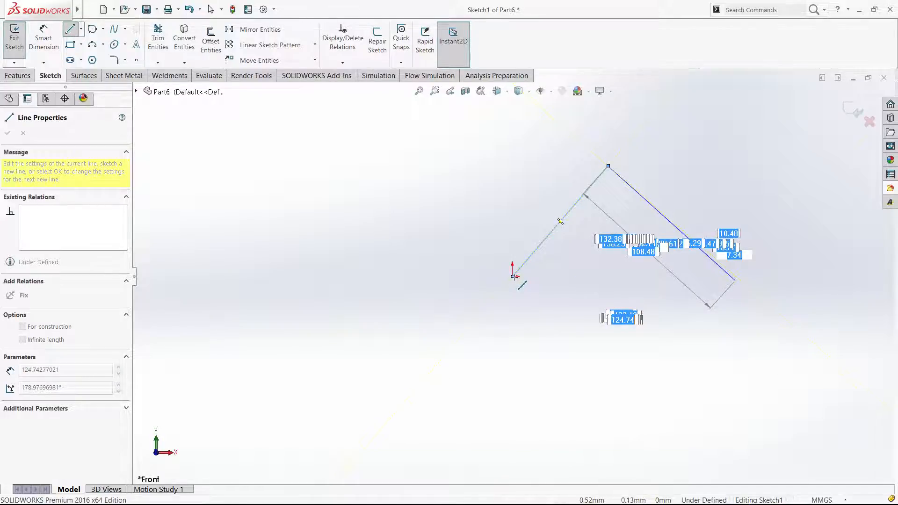
left_click(514, 276)
left_click(852, 112)
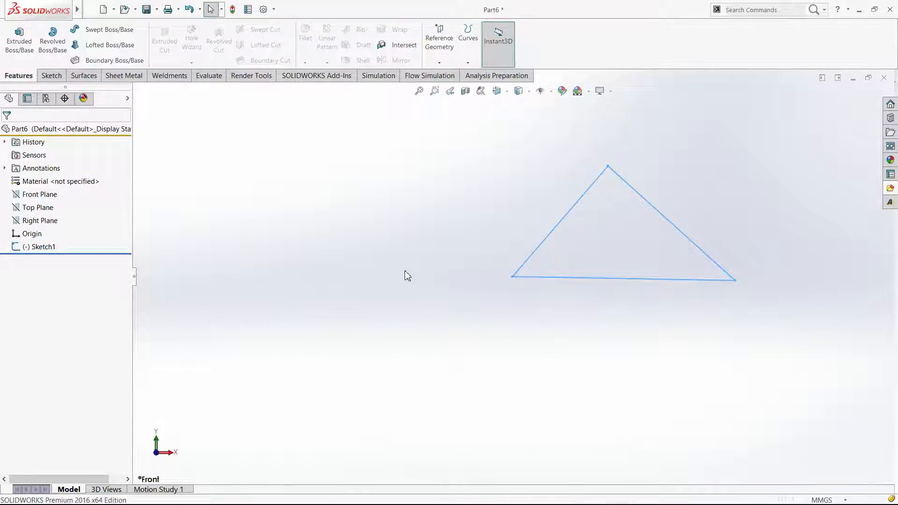
Sketch an open path on the Top Plane from the origin with two connected lines, about 97 mm and about 144 mm long
left_click(37, 211)
left_click(46, 199)
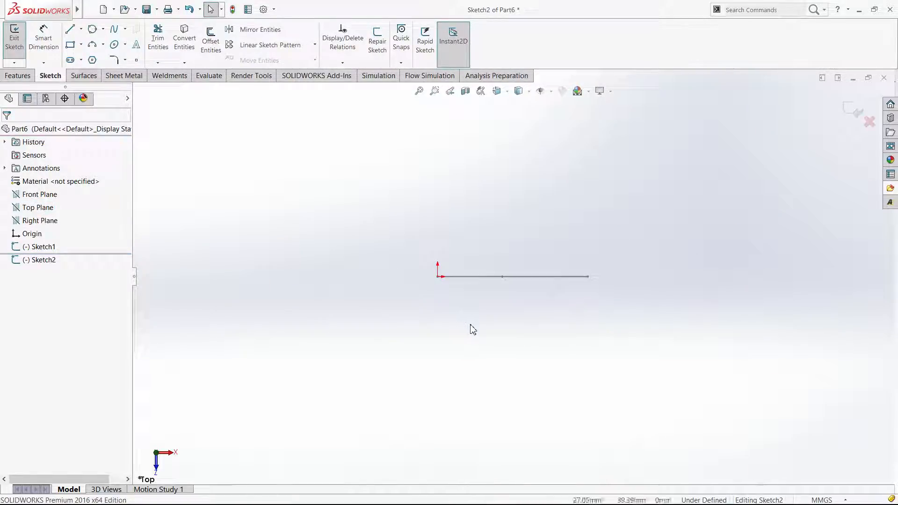
key("l")
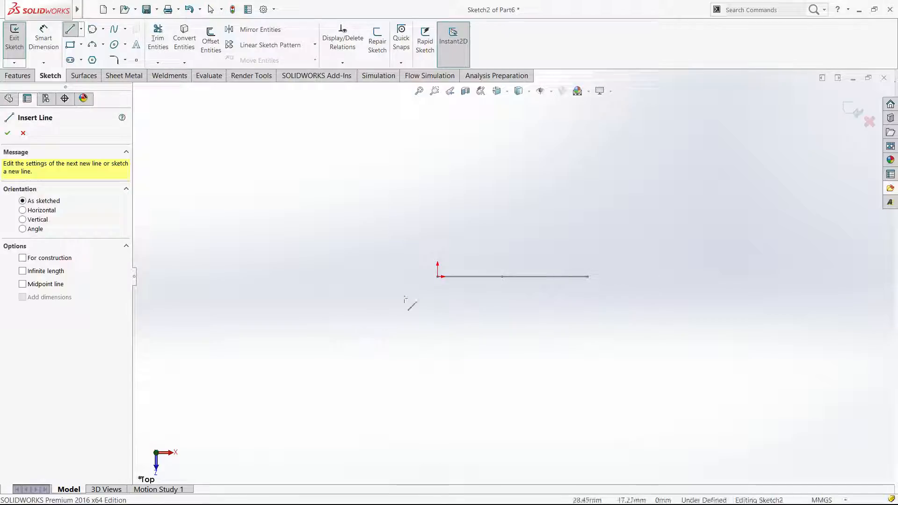
left_click(437, 277)
left_click(386, 380)
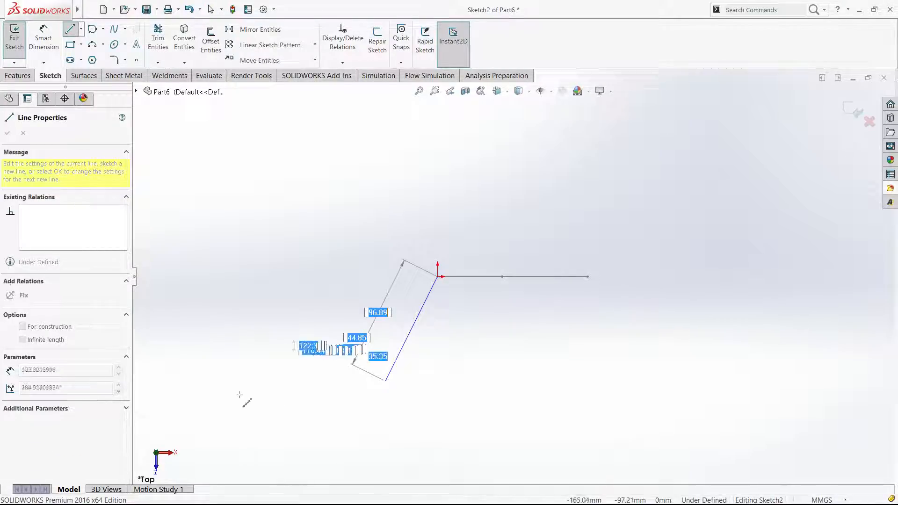
double_click(214, 399)
key("Escape")
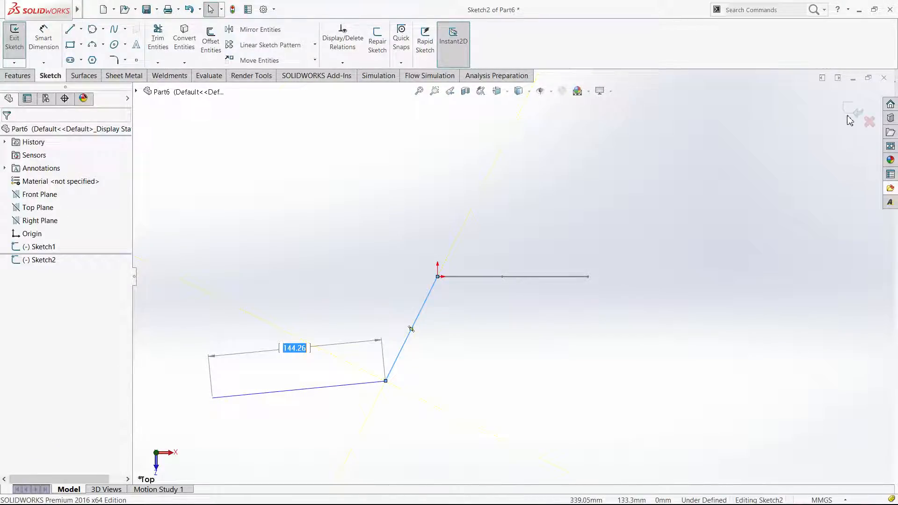
left_click(855, 112)
Create a Swept Boss/Base using the triangle sketch as the profile and the two-line sketch as the path
left_click(575, 360)
middle_click_drag(575, 358, 564, 214)
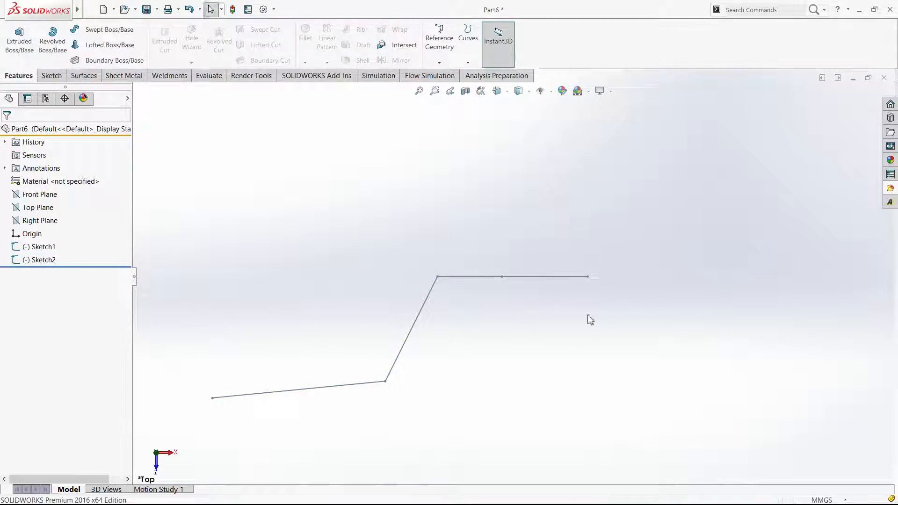
middle_click_drag(589, 318, 555, 327)
key("Escape")
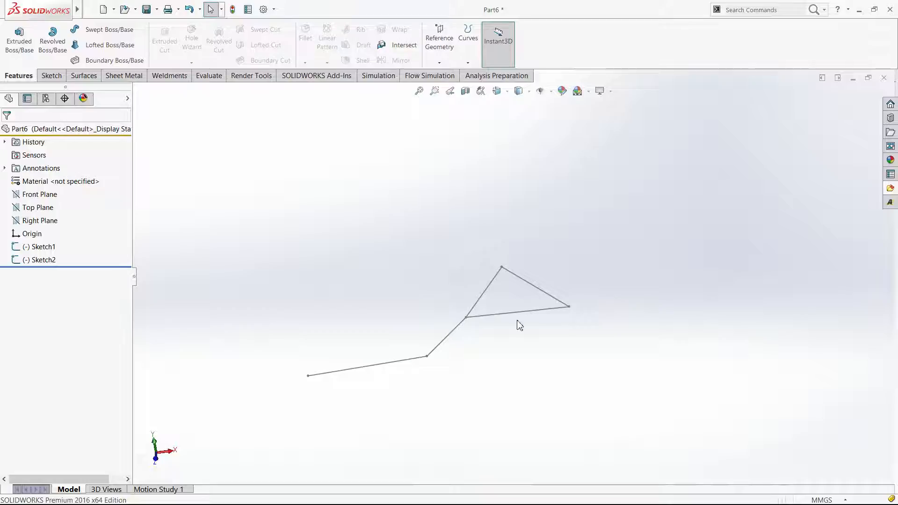
middle_click_drag(516, 252, 609, 340)
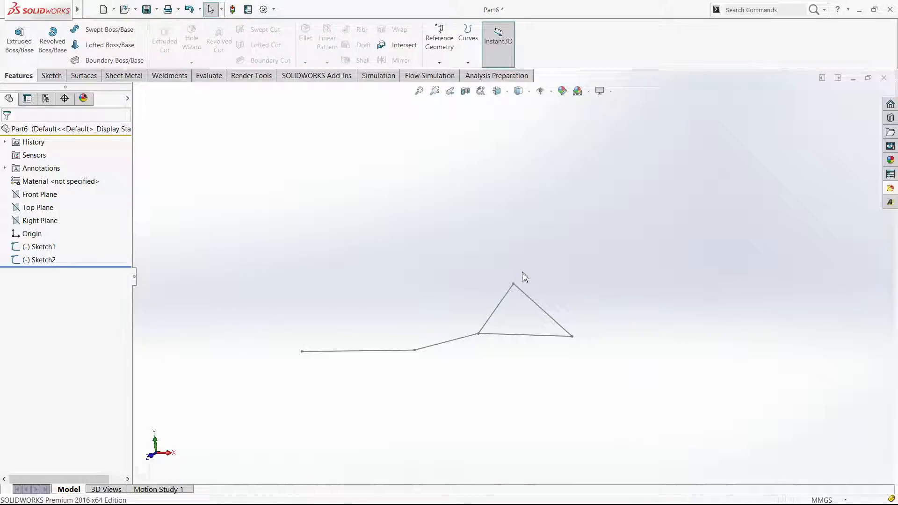
middle_click_drag(518, 280, 517, 347)
middle_click_drag(261, 308, 230, 254)
left_click(109, 30)
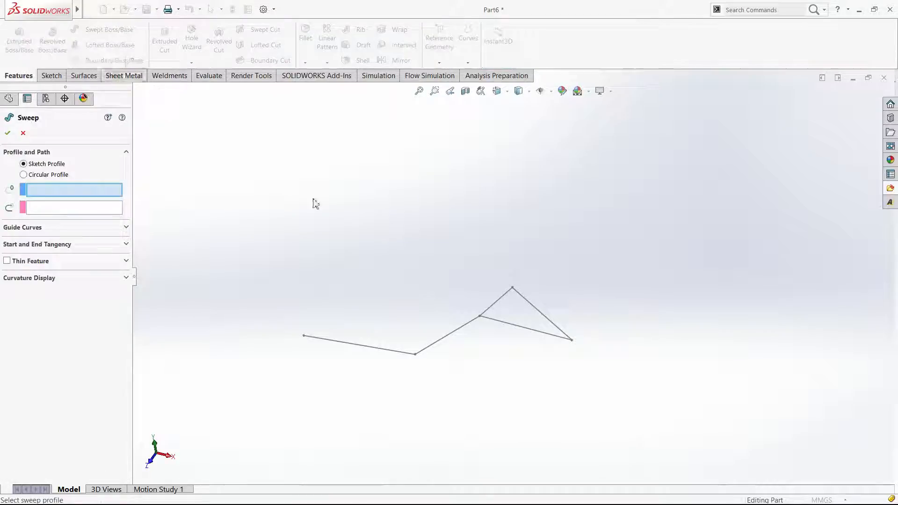
left_click(502, 304)
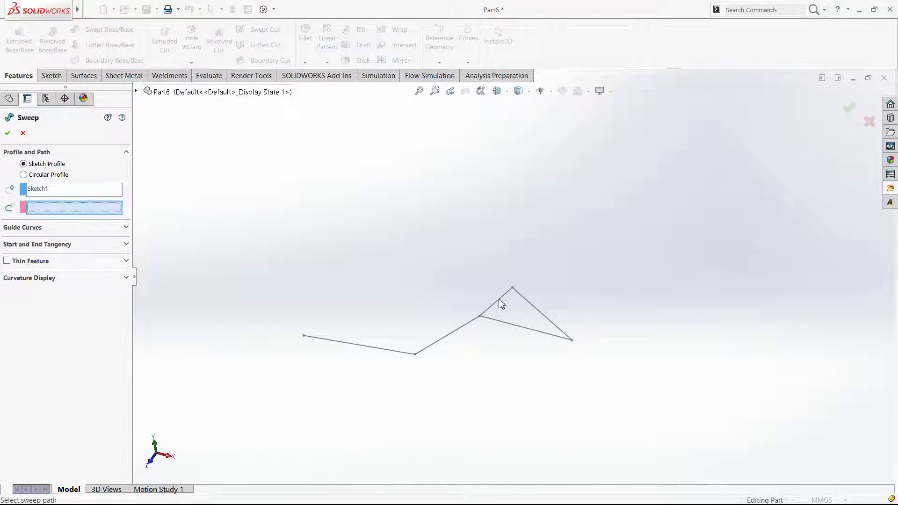
left_click(474, 326)
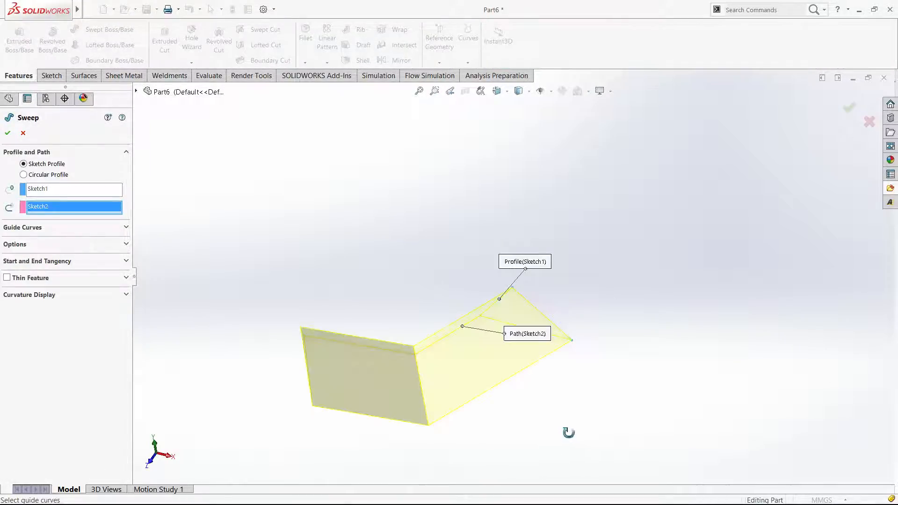
left_click(851, 112)
mouse_move(552, 372)
middle_mouse_down()
mouse_move(615, 248)
mouse_move(644, 355)
mouse_move(564, 364)
middle_mouse_up()
left_click(564, 364)
Delete the sweep feature along with its triangle profile sketch and two-line path sketch
left_click(43, 248)
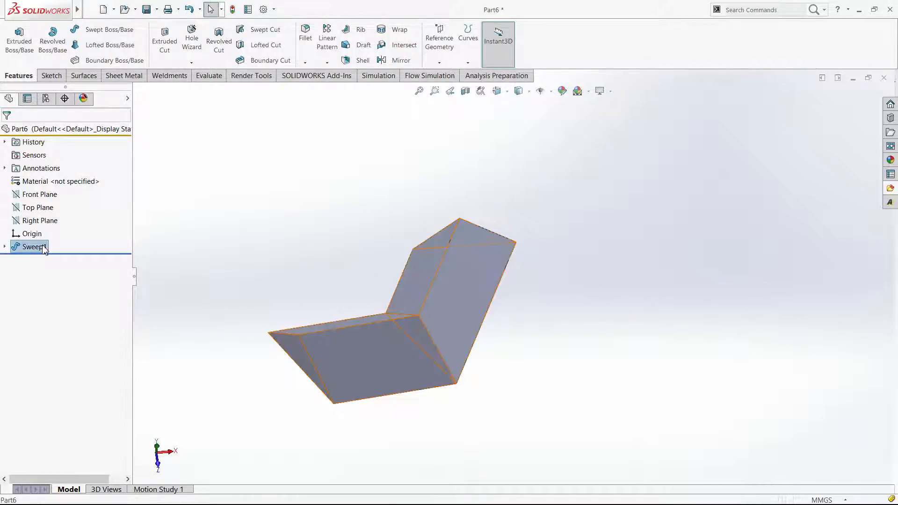
key("Delete")
key("Return")
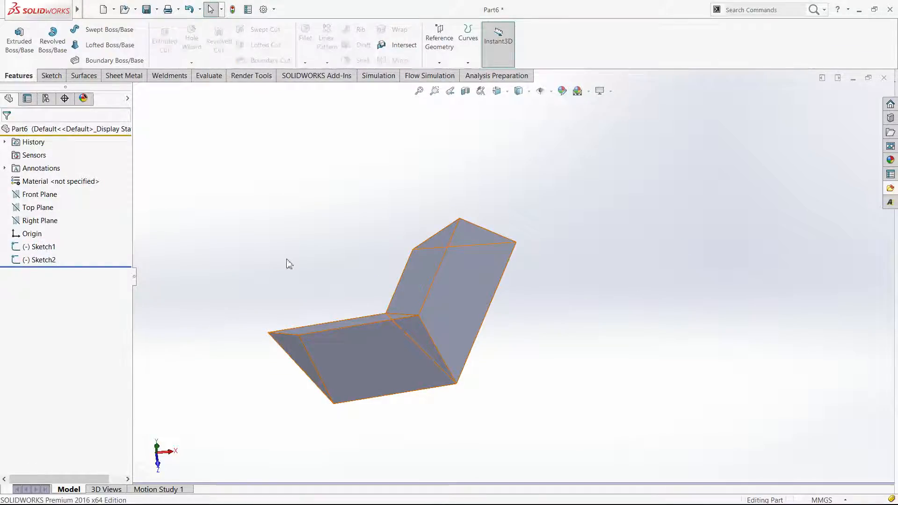
left_click(42, 248)
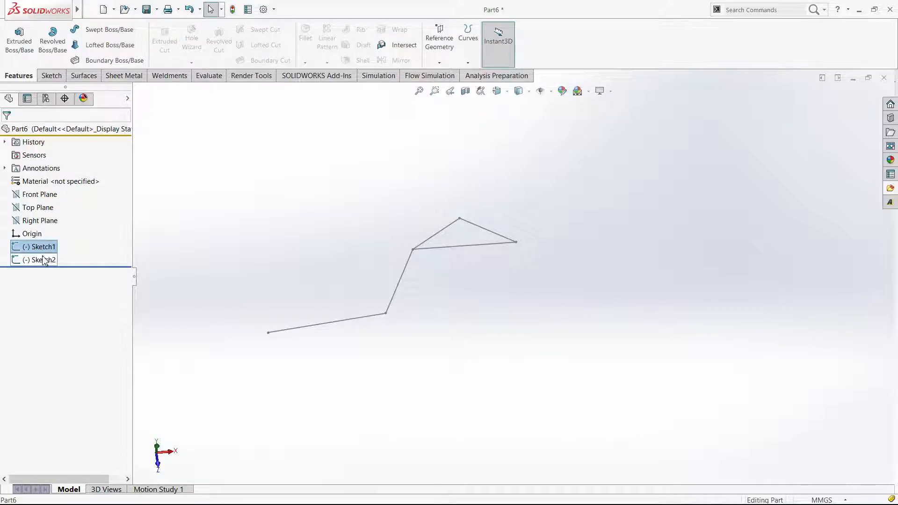
left_click(44, 261, "ctrl")
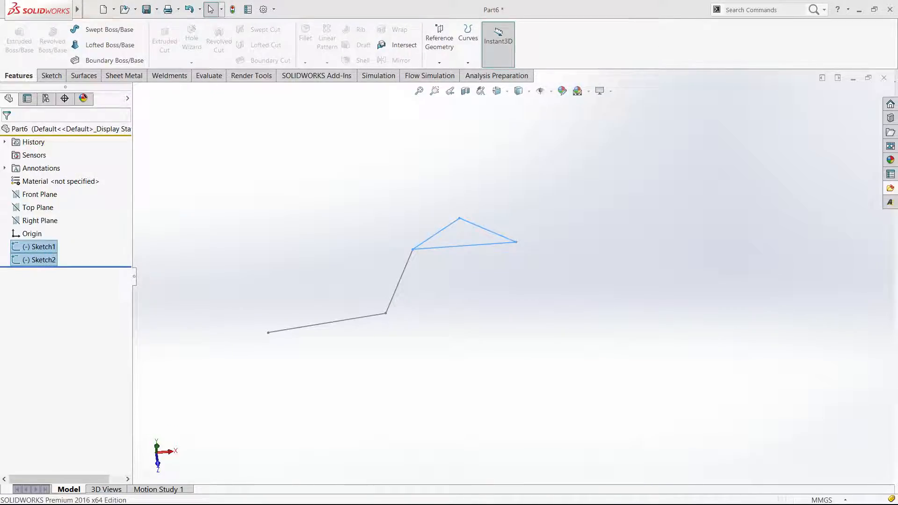
key("Delete")
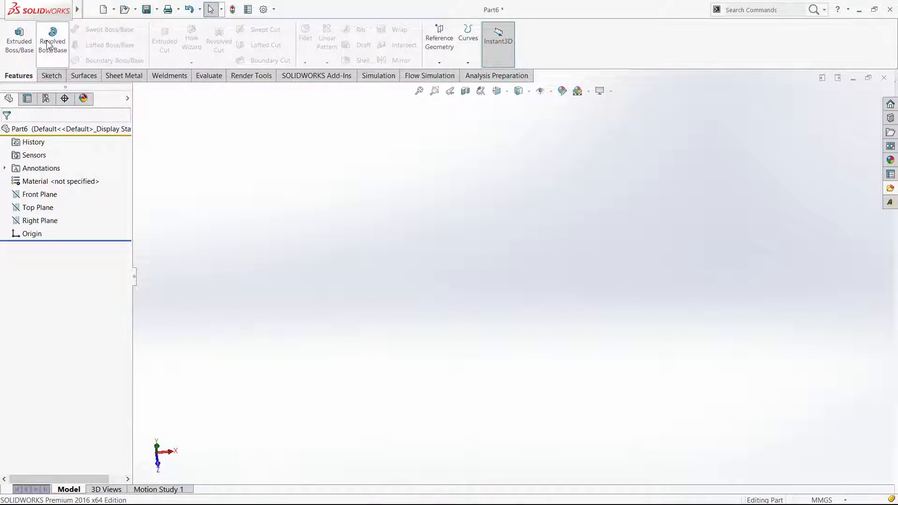
Sketch a five-sided polygon centred on the origin on the Front Plane, with an inscribed circle about 114 mm in diameter
left_click(39, 195)
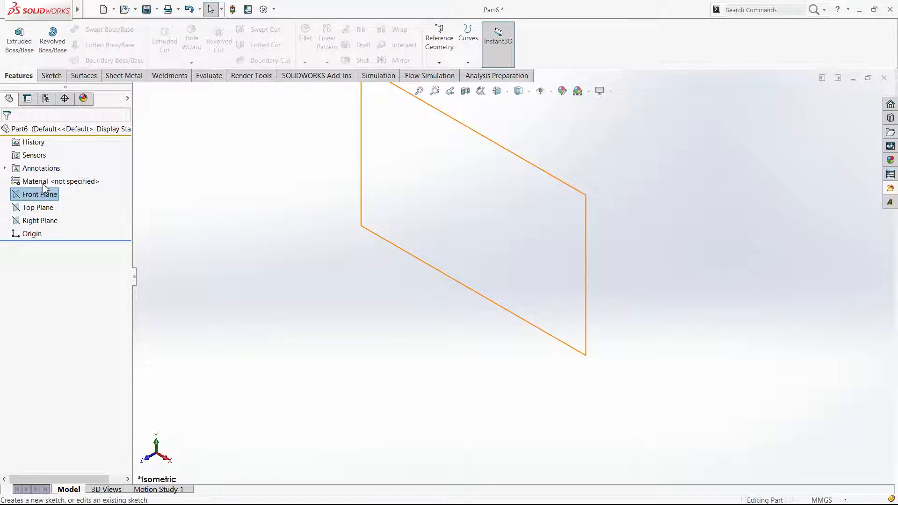
left_click(43, 184)
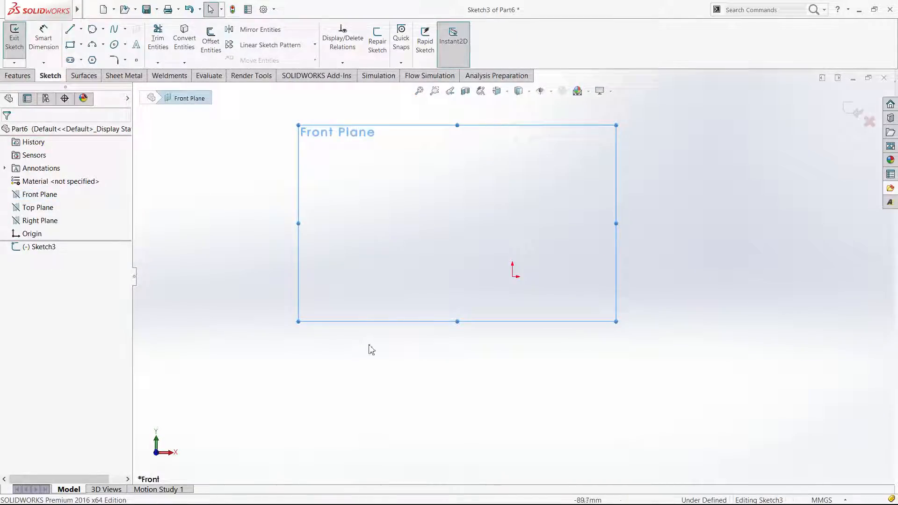
left_click(92, 59)
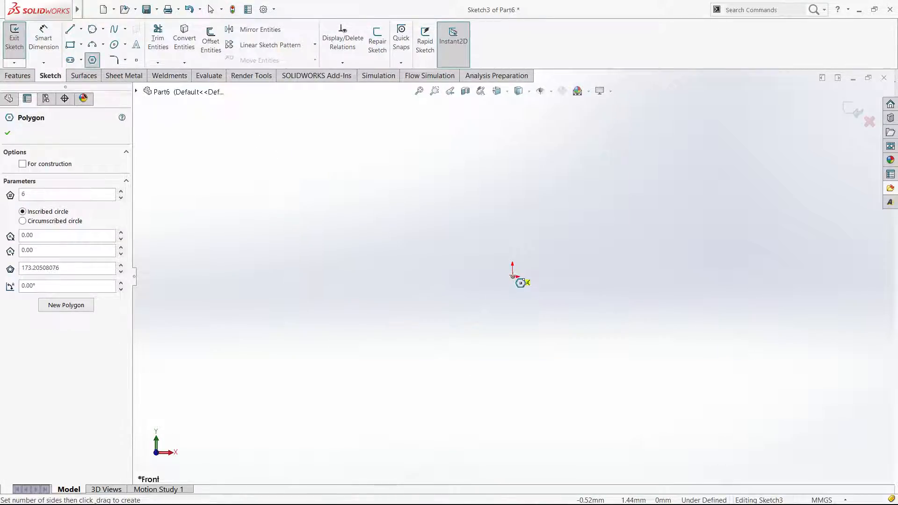
left_click_drag(520, 282, 595, 366)
left_click(43, 198)
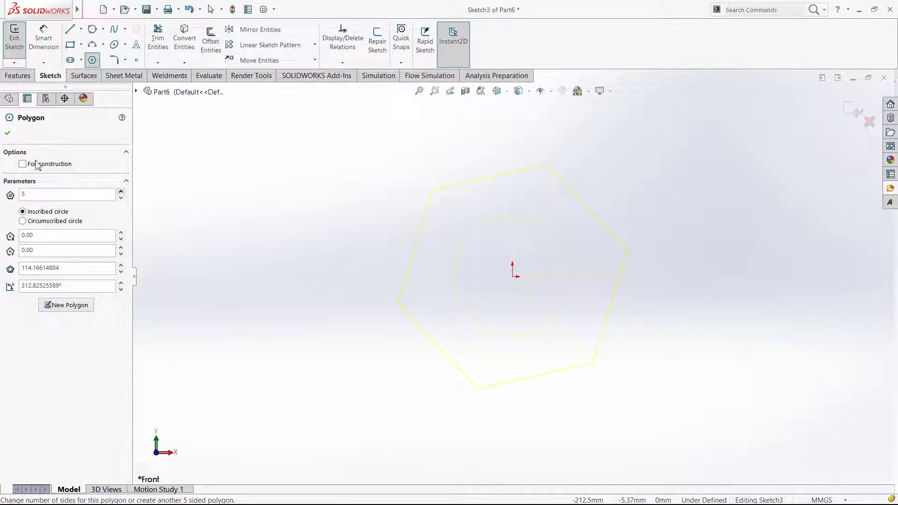
type("5")
left_click(11, 135)
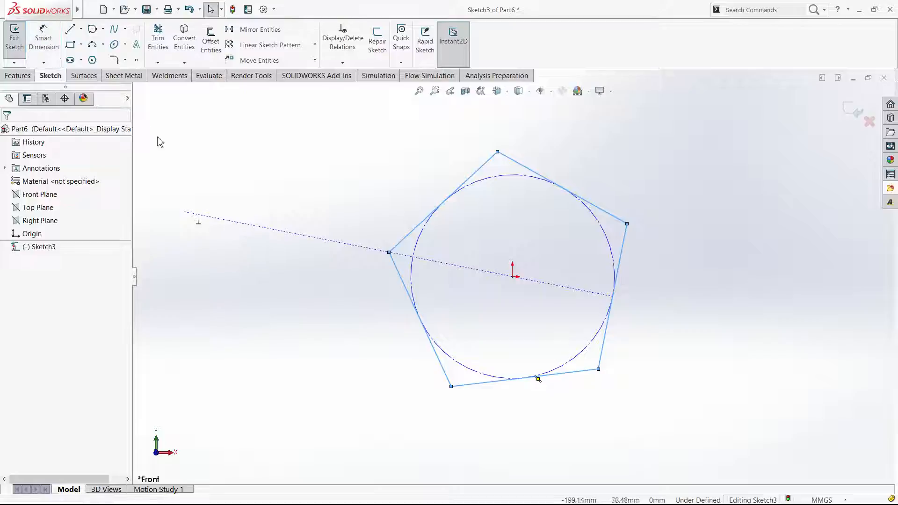
Dimension the pentagon's inscribed construction circle with a diameter of 110 mm
left_click(42, 41)
left_click(614, 253)
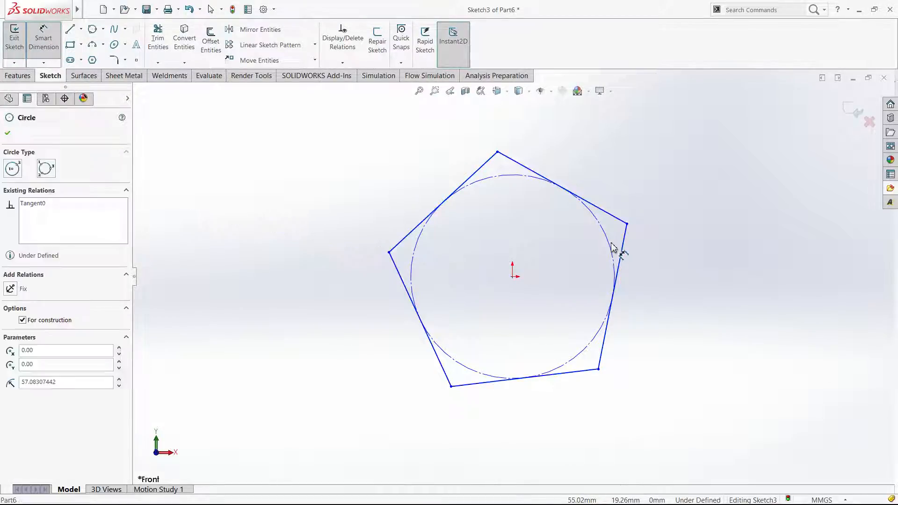
left_click(618, 161)
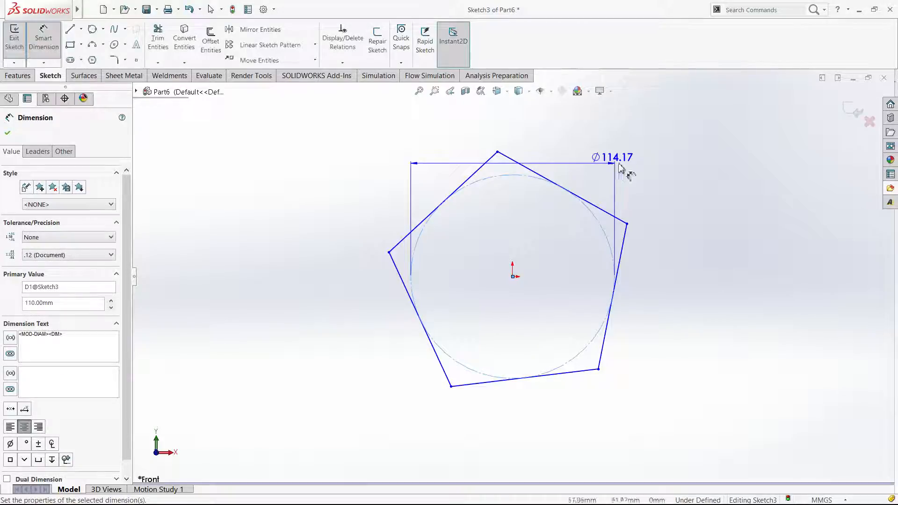
key("Escape")
Add a Vertical relation between the pentagon's top vertex and the origin point, and finish the sketch
left_click(513, 276)
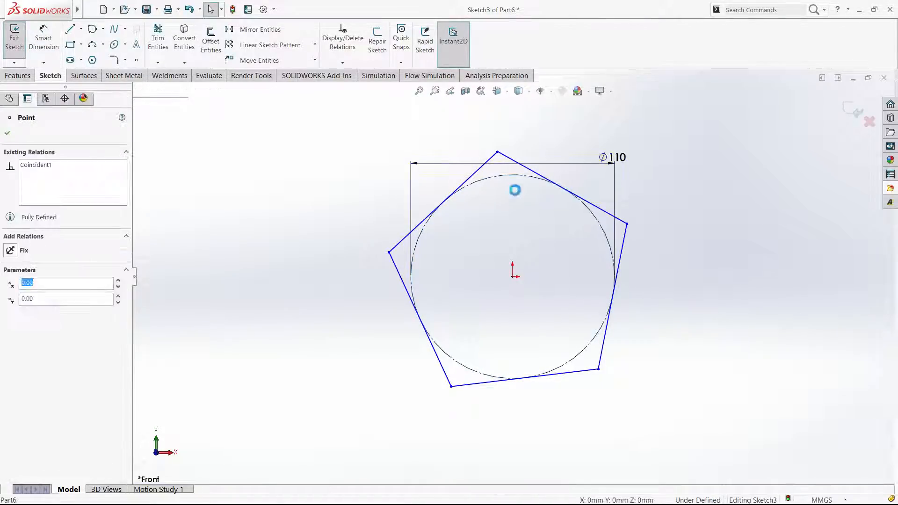
left_click(497, 152, "ctrl")
left_click(536, 112)
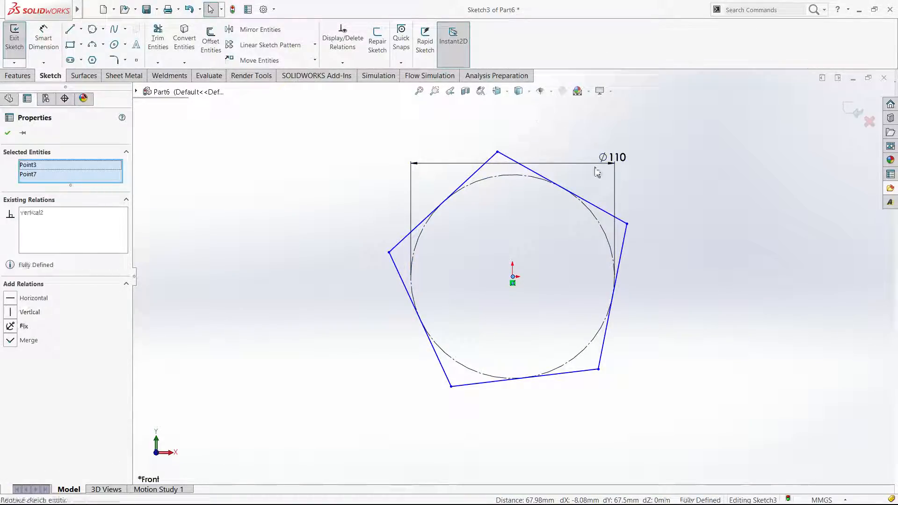
left_click(710, 232)
left_click(851, 113)
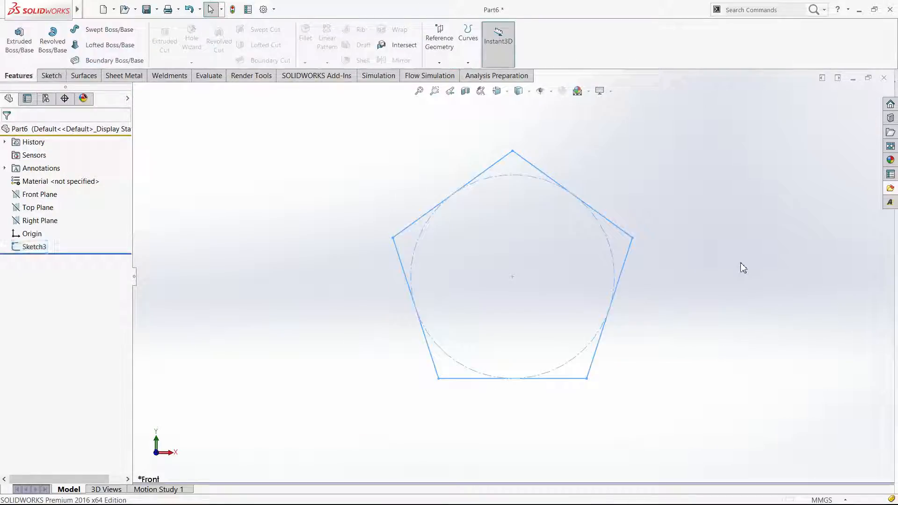
left_click(719, 268)
scroll(703, 286, "up", 3)
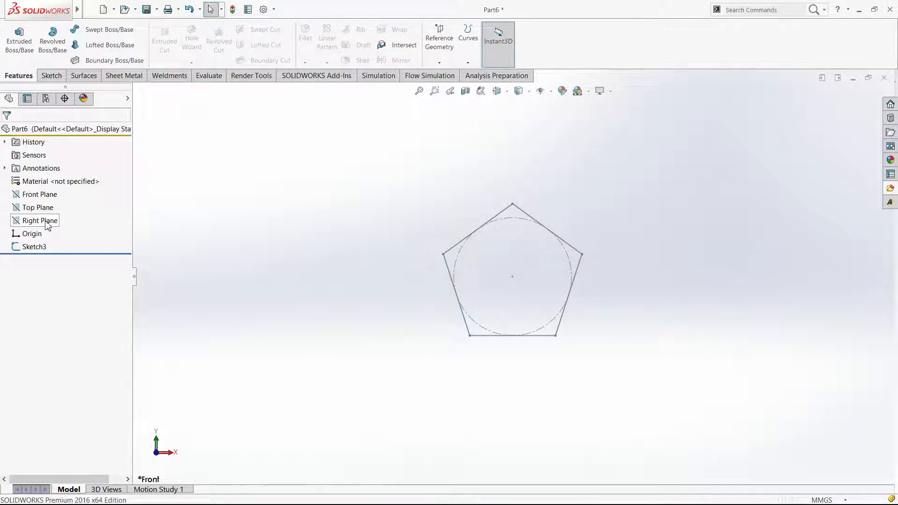
Sketch a closed five-point spline on the Top Plane, starting and ending at the origin, as the sweep path
middle_click_drag(190, 305, 164, 316)
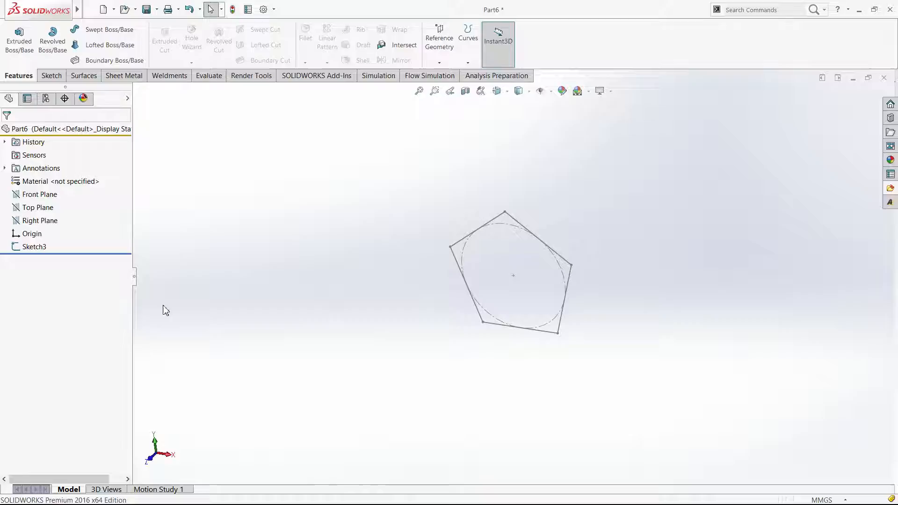
left_click(47, 212)
key("ctrl+7")
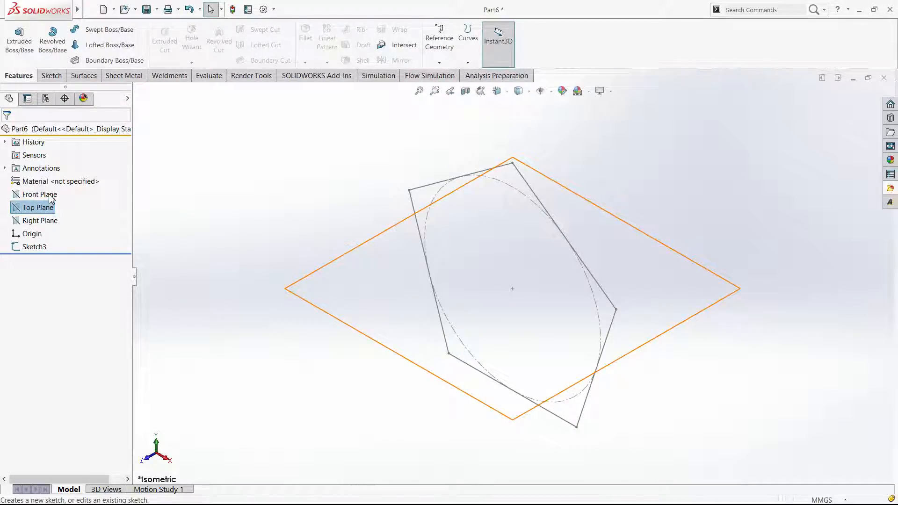
left_click(51, 198)
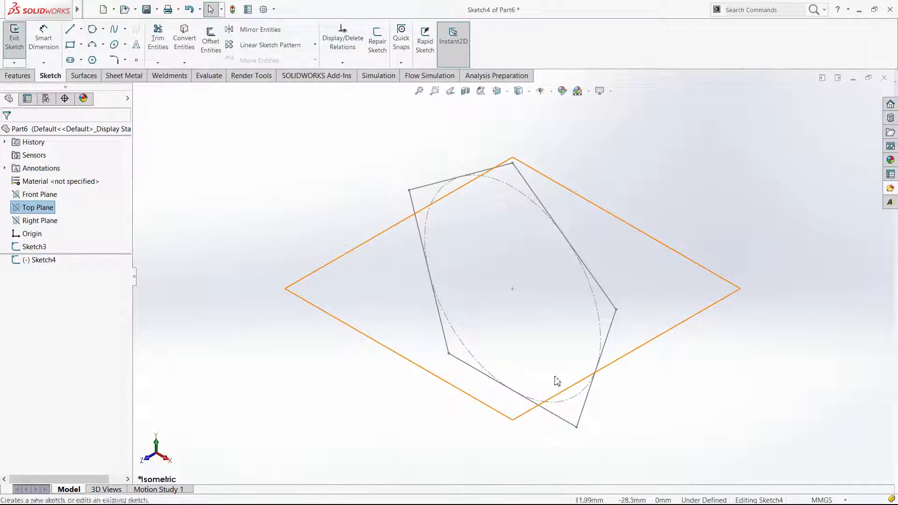
key("l")
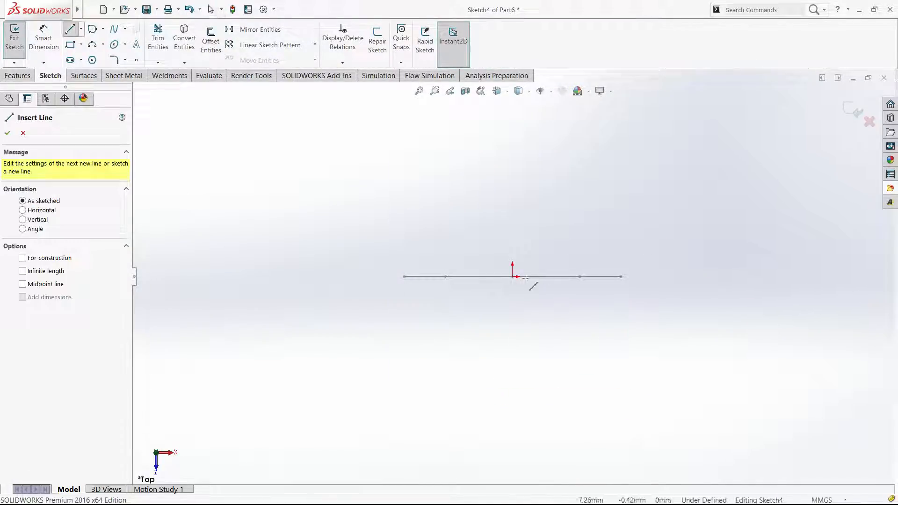
left_click(114, 28)
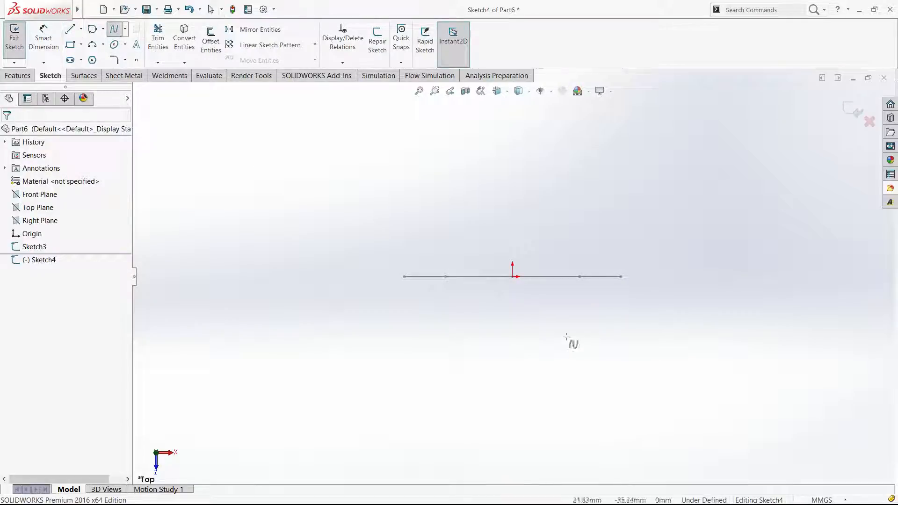
left_click(513, 276)
left_click(447, 409)
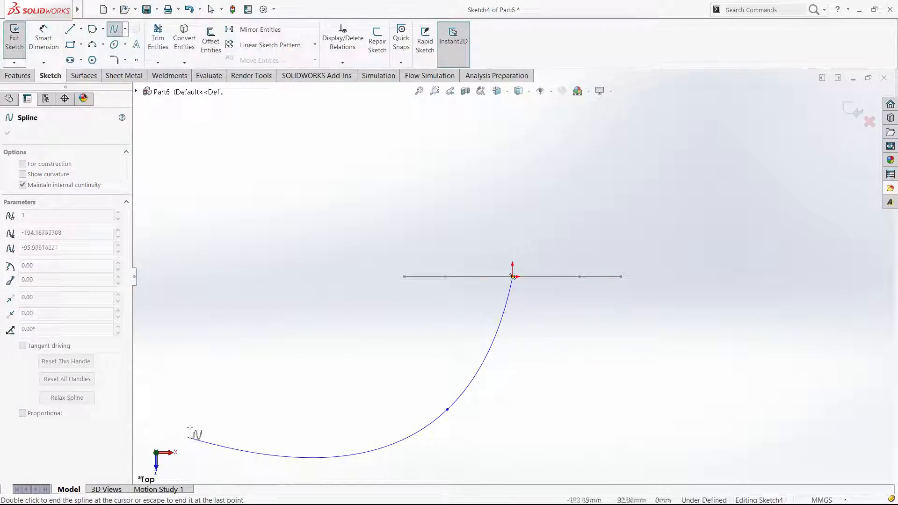
left_click(148, 311)
left_click(251, 185)
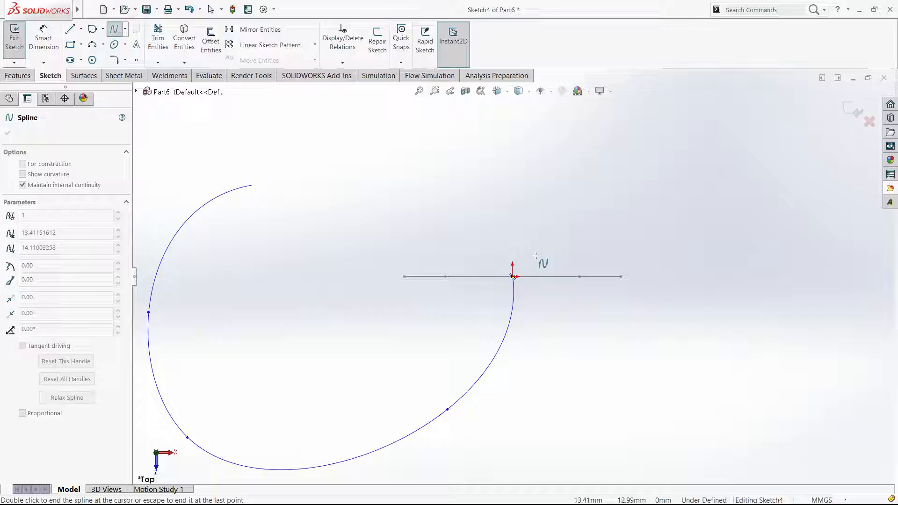
left_click(512, 277)
key("Escape")
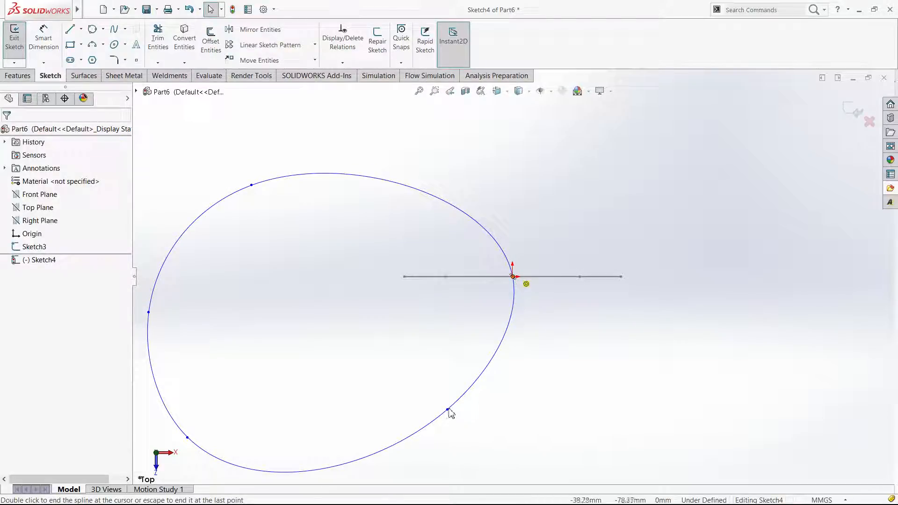
Reshape the closed spline with the tangency handle at its first point after the origin, bending that side inward, and finish the sketch
left_click(447, 409)
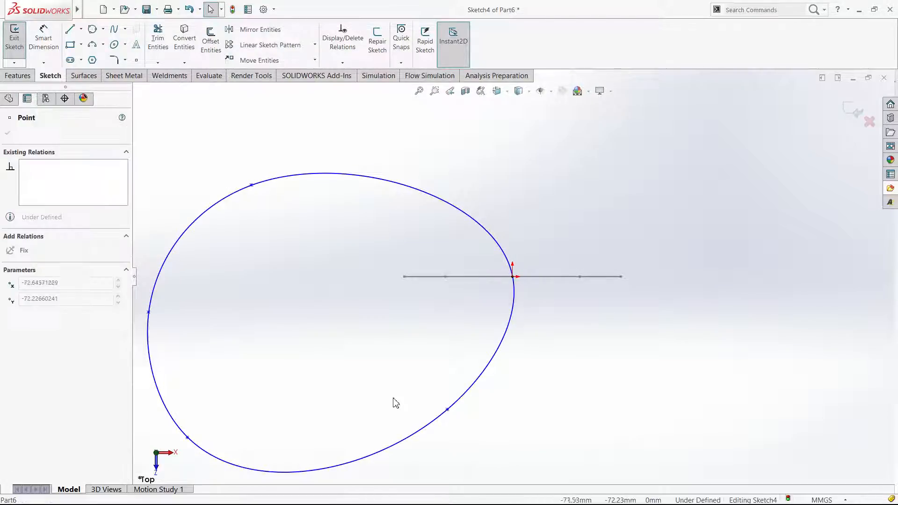
scroll(373, 354, "up", 3)
left_click(378, 356)
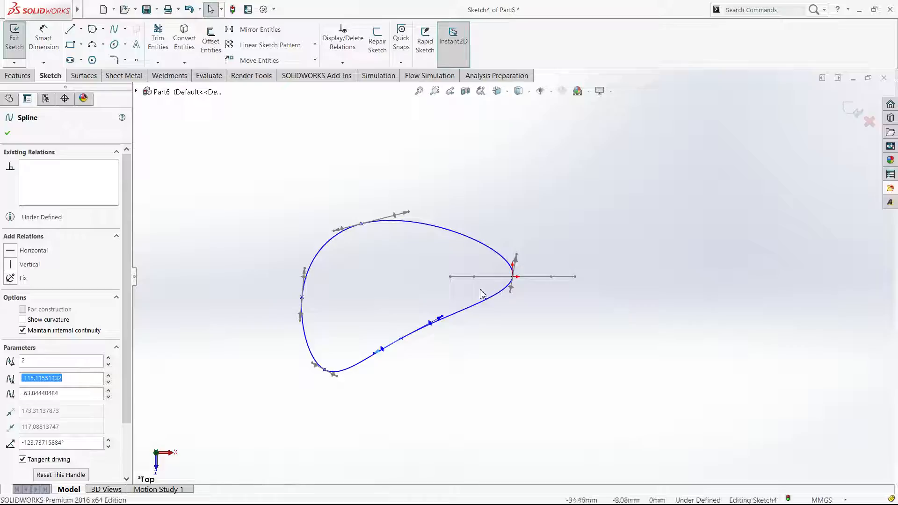
scroll(527, 304, "up", 5)
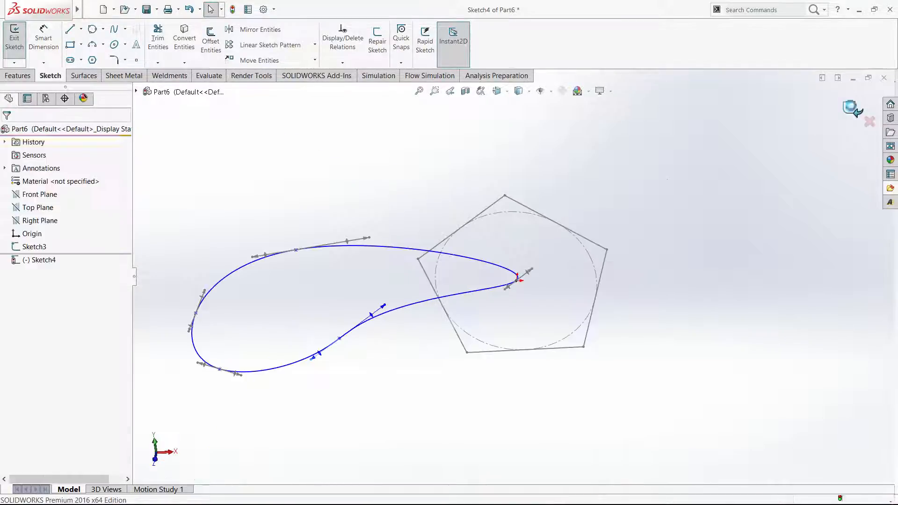
middle_click_drag(312, 285, 255, 254)
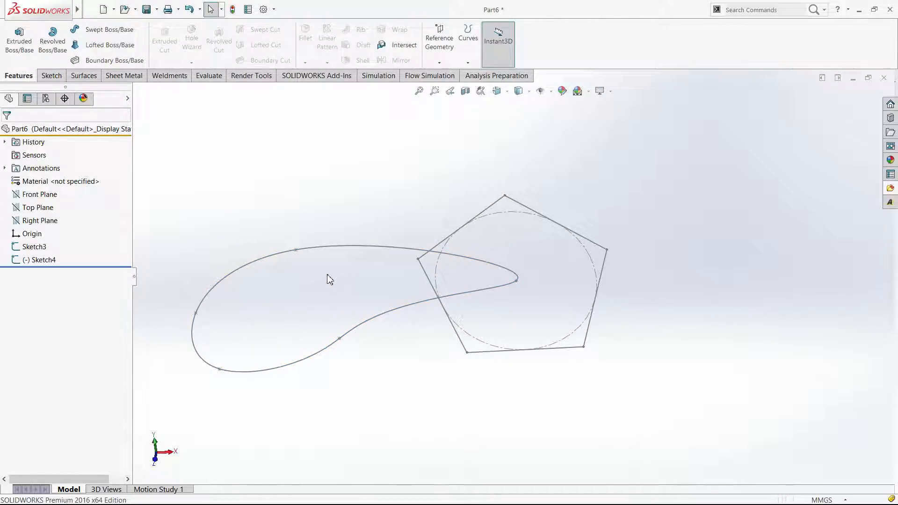
Try to sweep the pentagon along the closed spline, testing the Keep Normal Constant and Follow Path profile orientations
left_click(105, 29)
left_click(456, 257)
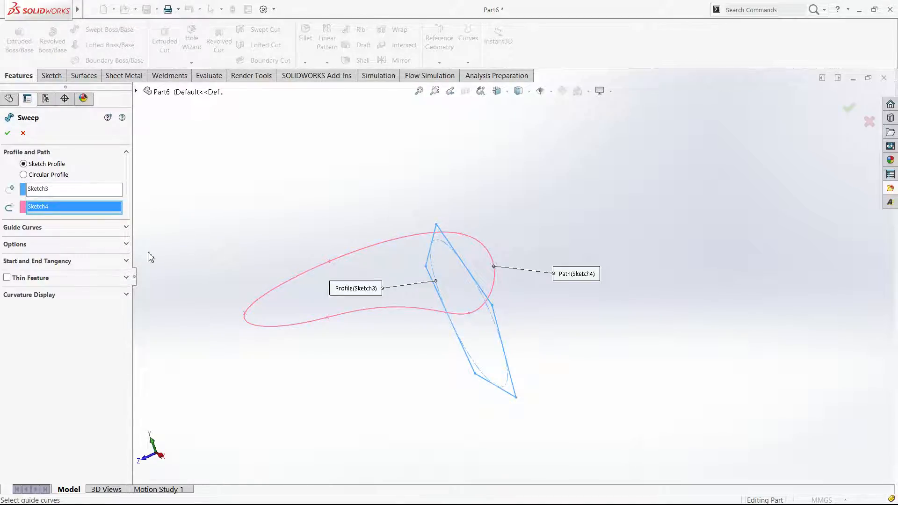
left_click(22, 248)
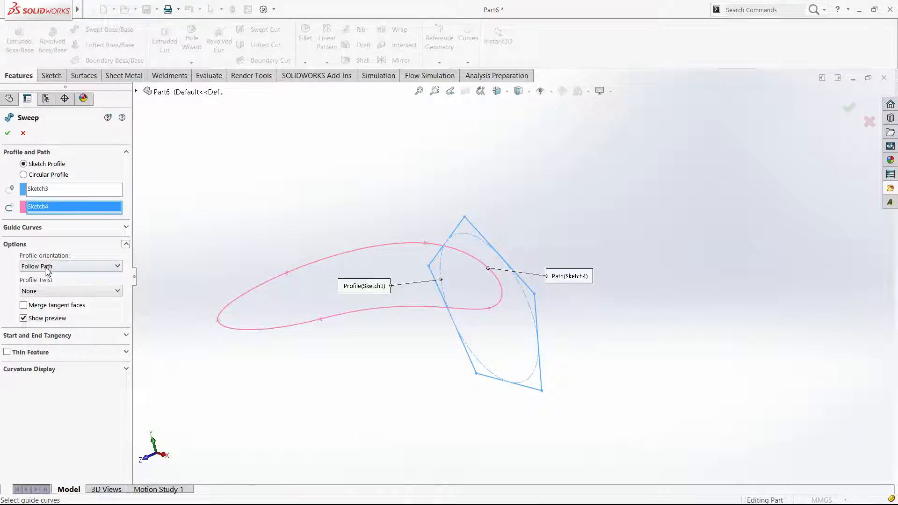
left_click(56, 287)
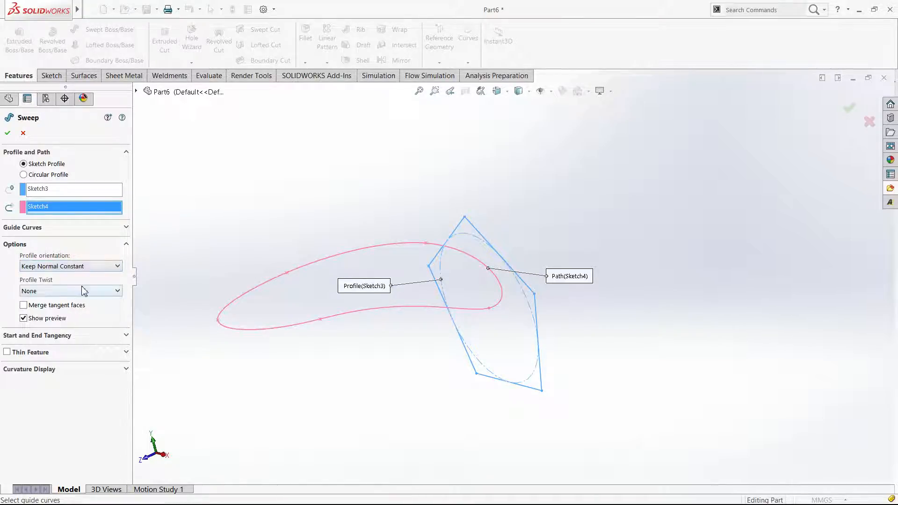
left_click(45, 267)
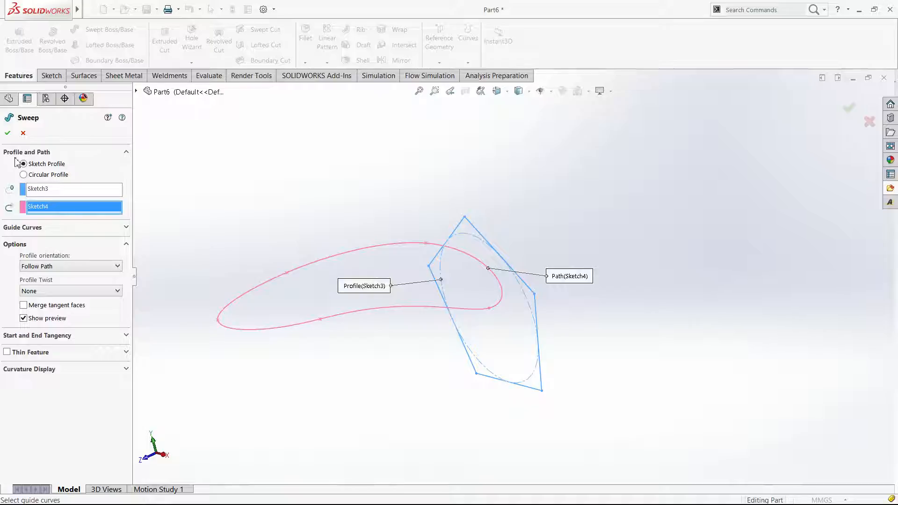
left_click(7, 133)
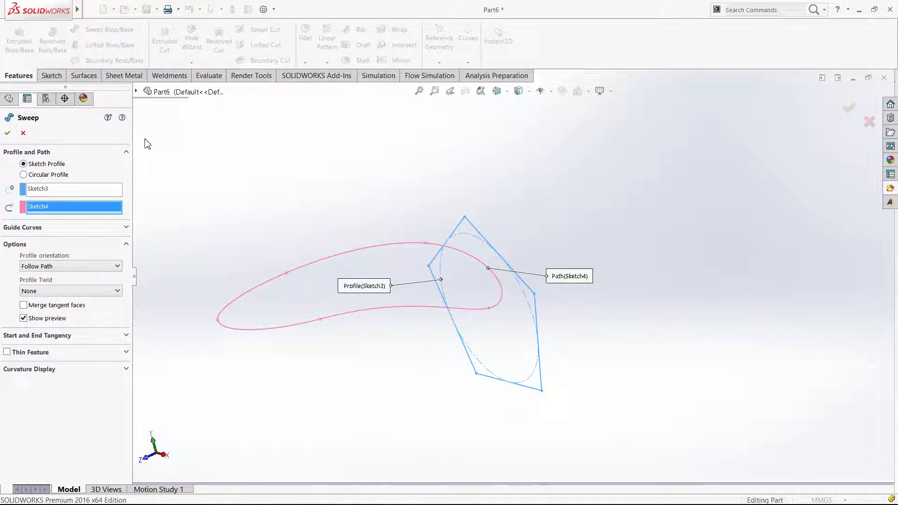
left_click(23, 133)
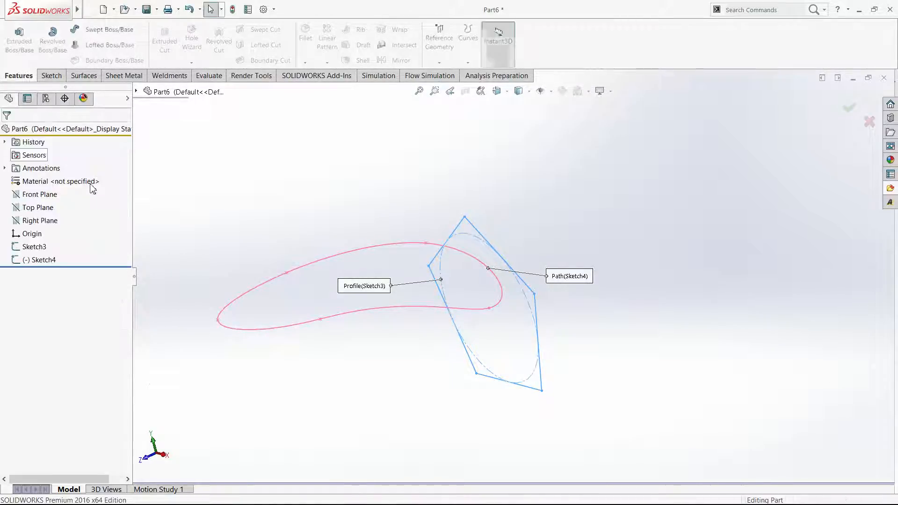
Edit the path sketch, reshape the spline into a wider, rounder closed loop through the origin, and finish the sketch
left_click(23, 260)
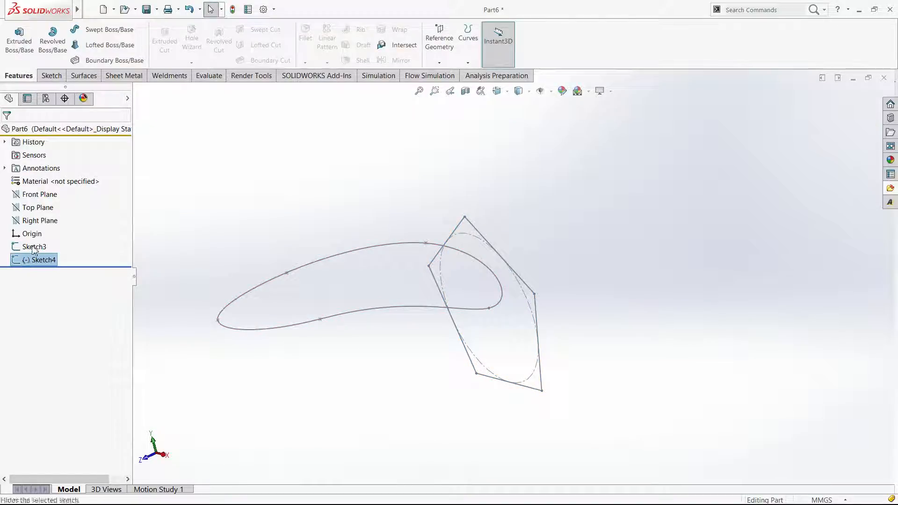
left_click(29, 240)
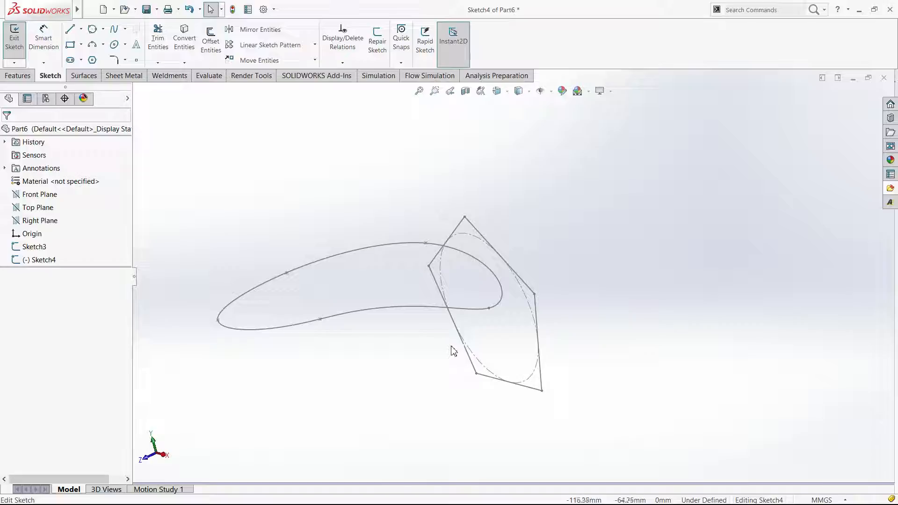
left_click_drag(451, 345, 598, 413)
left_click(845, 115)
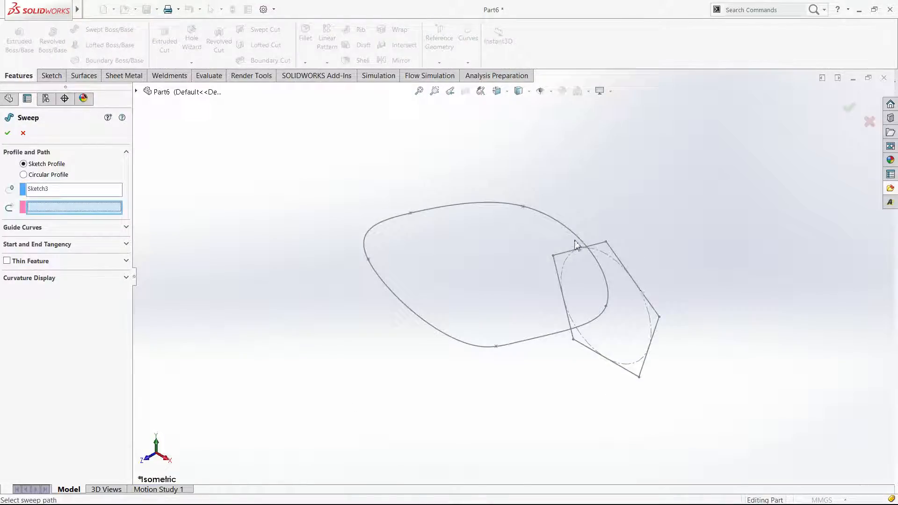
Create a Swept Boss/Base with the pentagon sketch as profile and the reshaped closed spline as path
left_click(577, 242)
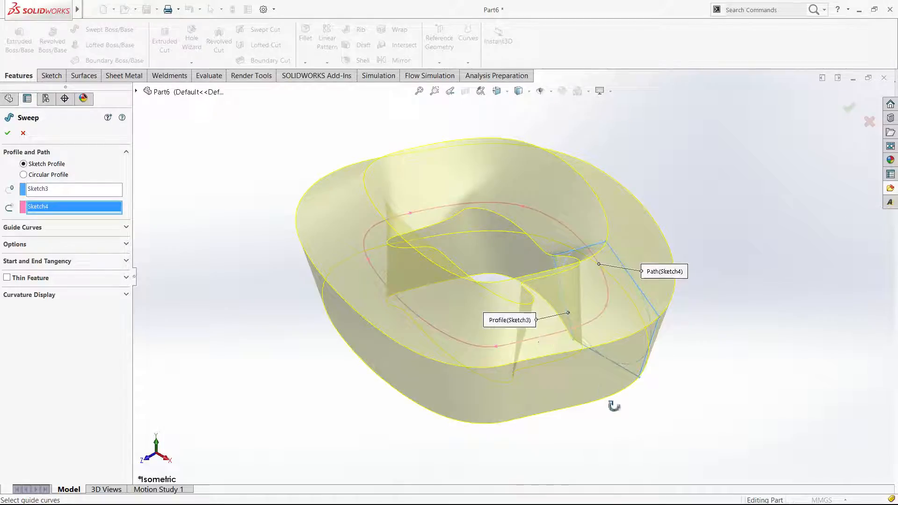
left_click(13, 133)
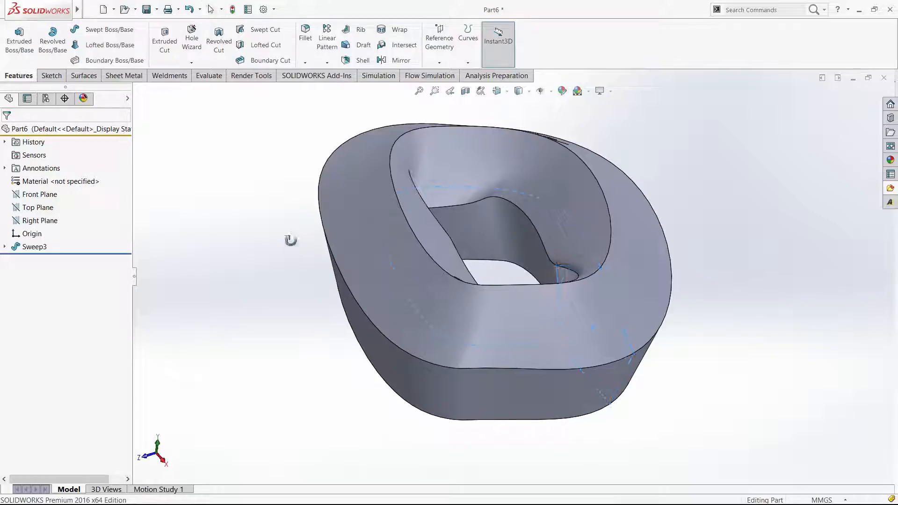
middle_click_drag(329, 353, 500, 359)
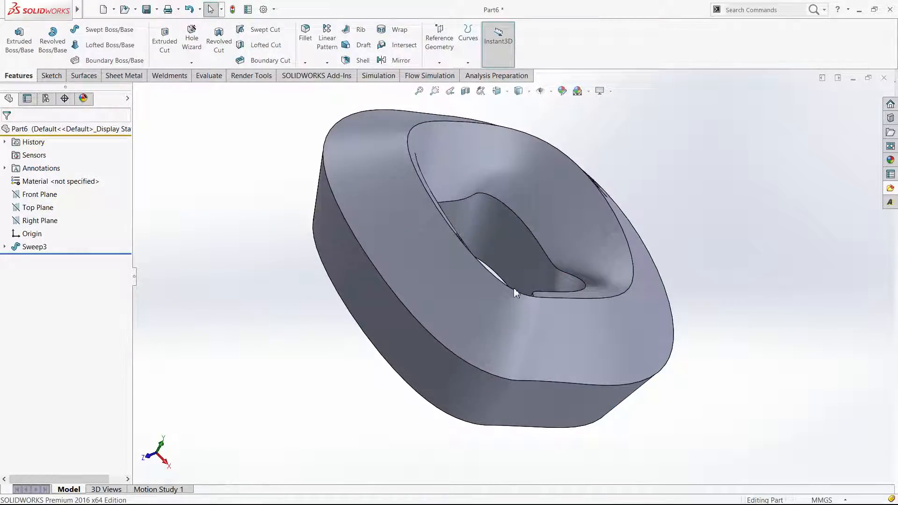
middle_click_drag(499, 276, 683, 236)
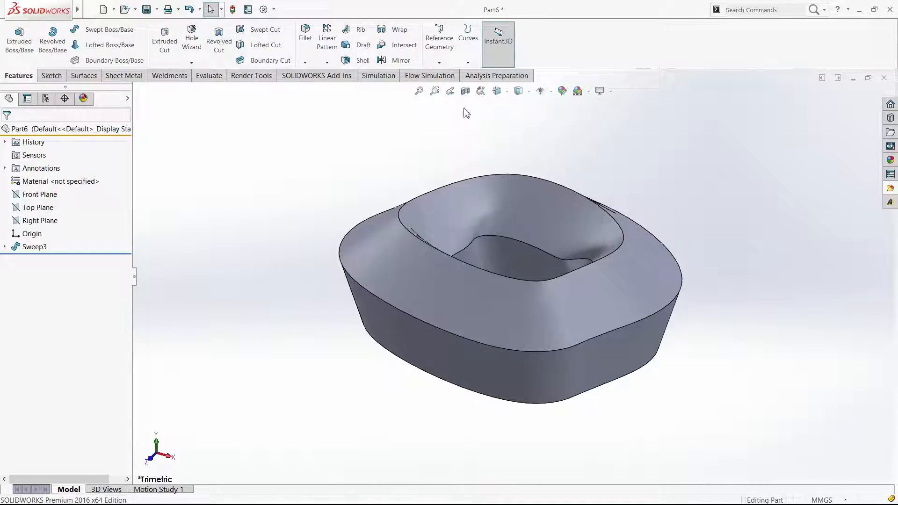
Section the swept body at the Front Plane, examine its pentagonal cut faces and inner overlap, and close the section view
left_click(466, 91)
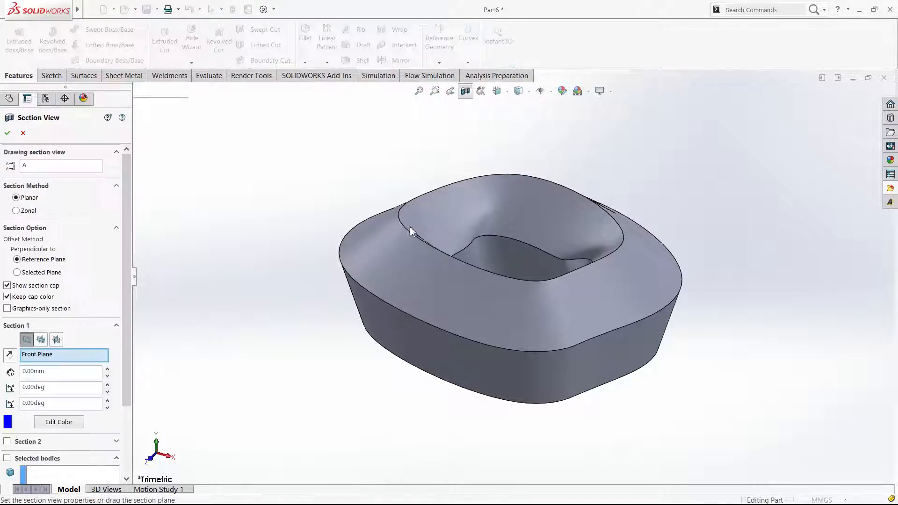
left_click(7, 133)
left_click(444, 258)
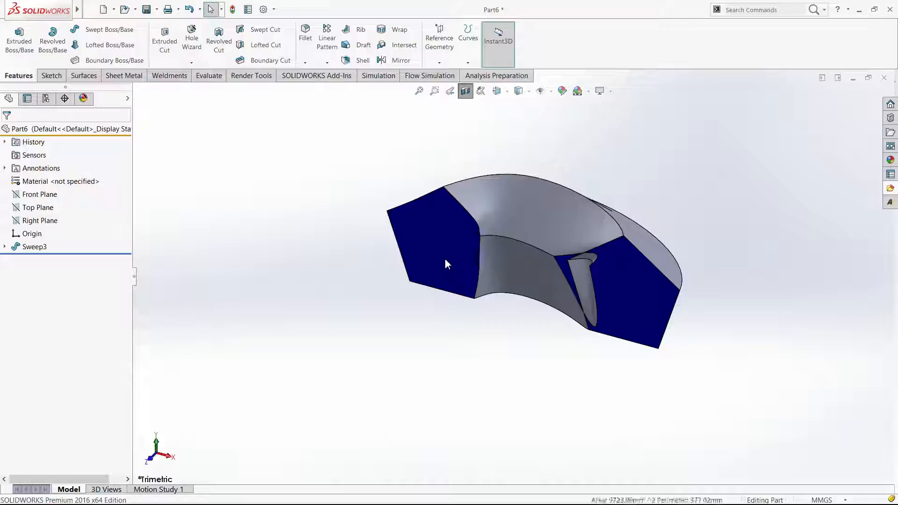
key("ctrl+8")
key("Escape")
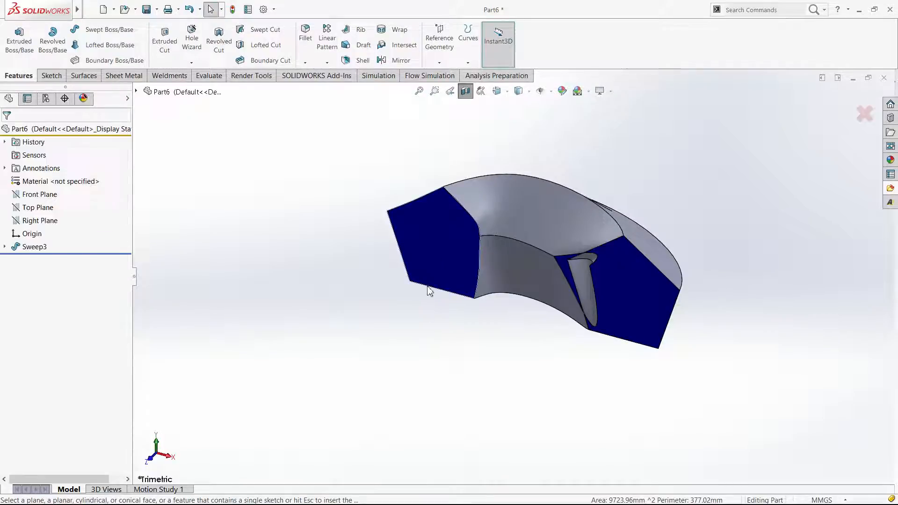
middle_click_drag(527, 316, 586, 317)
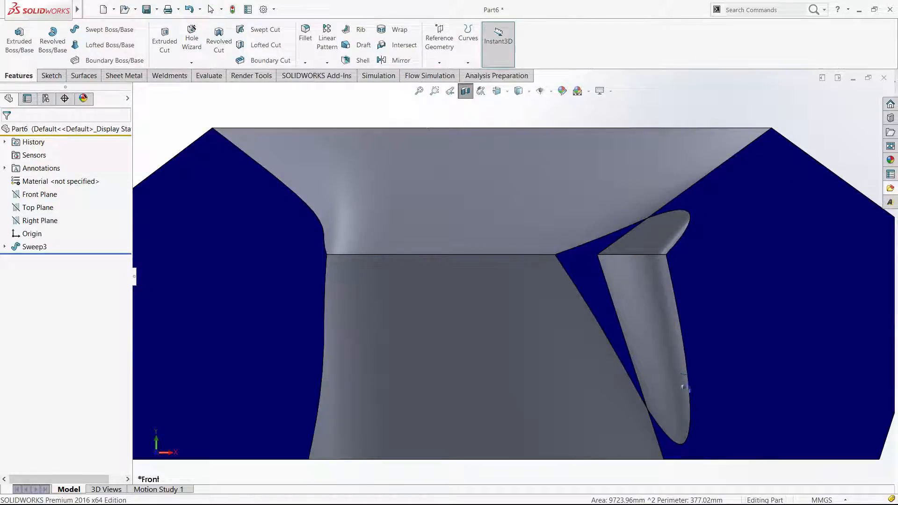
middle_click_drag(659, 357, 641, 311)
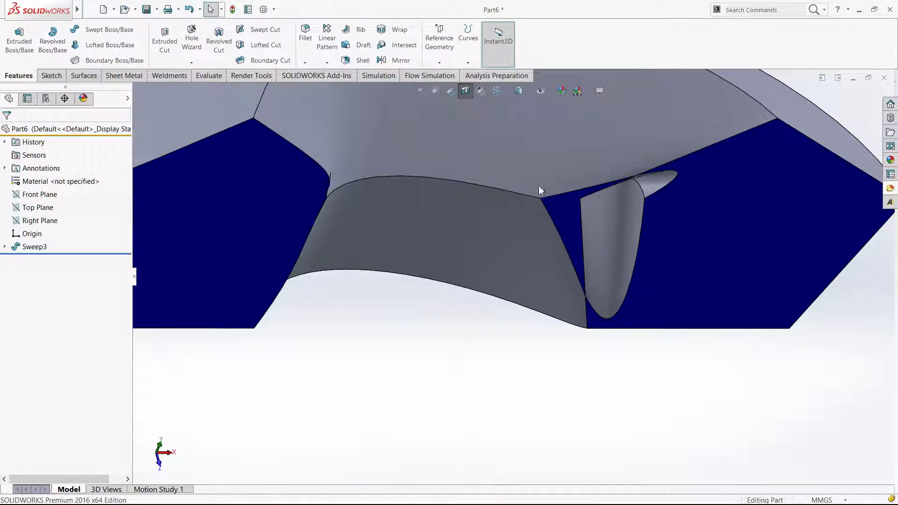
middle_click_drag(507, 197, 509, 298)
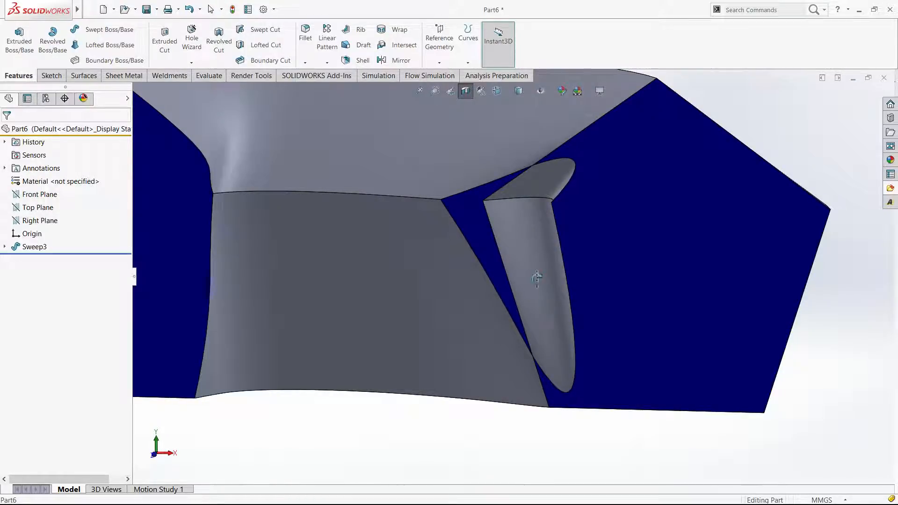
left_click(464, 90)
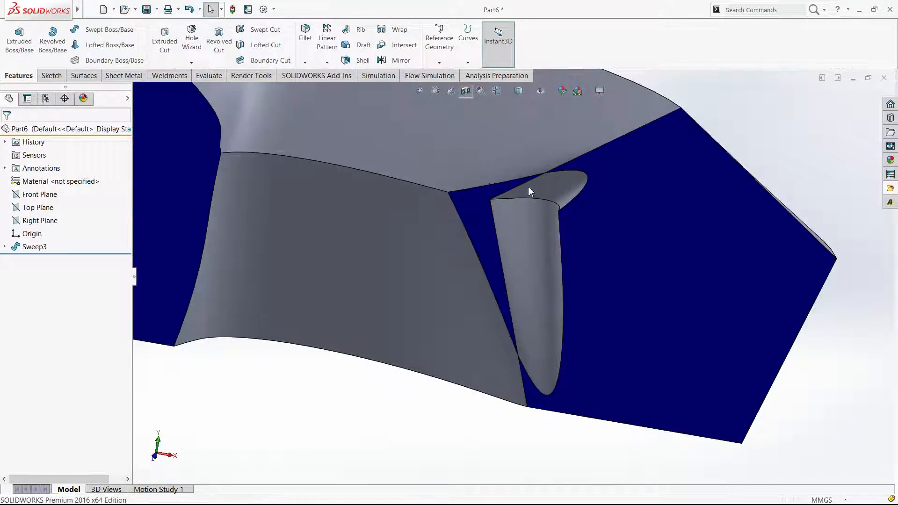
Open the sweep feature for editing, review its profile orientation options and the profile and path sketches, and leave without changes
left_click(29, 252)
left_click(35, 225)
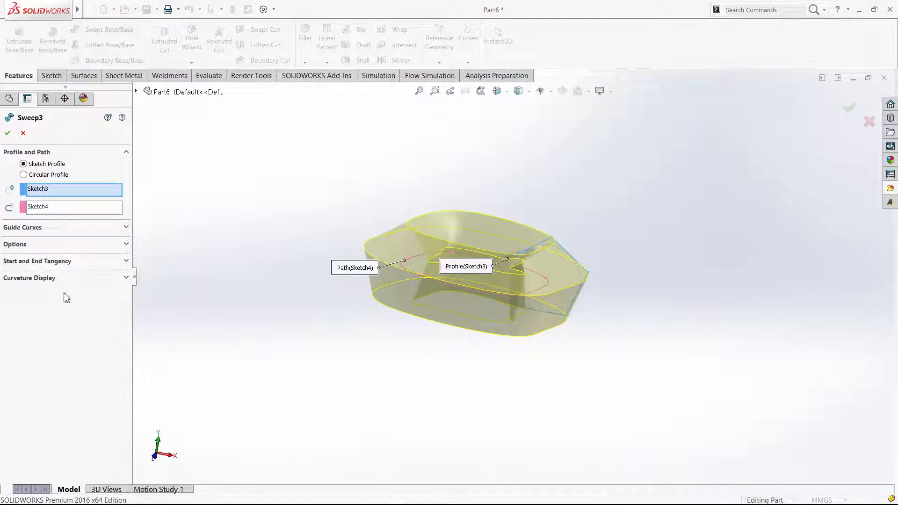
left_click(27, 243)
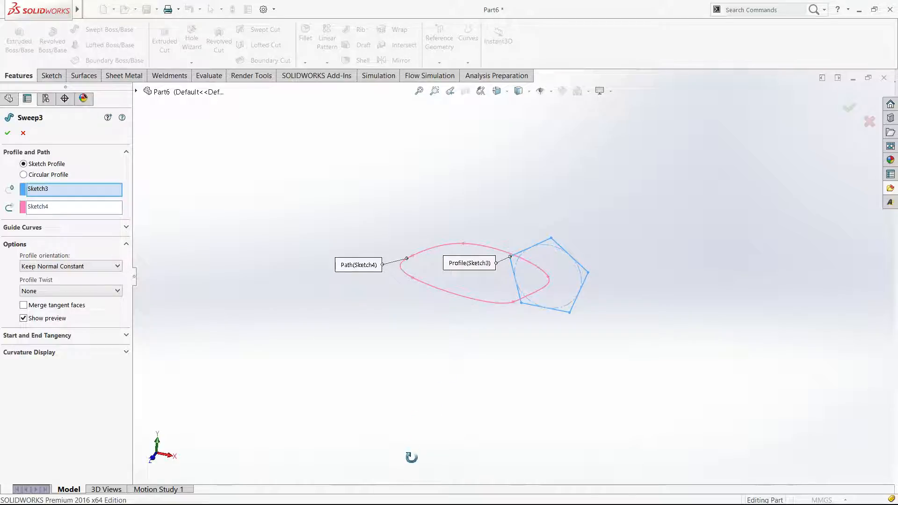
middle_click_drag(574, 368, 579, 261)
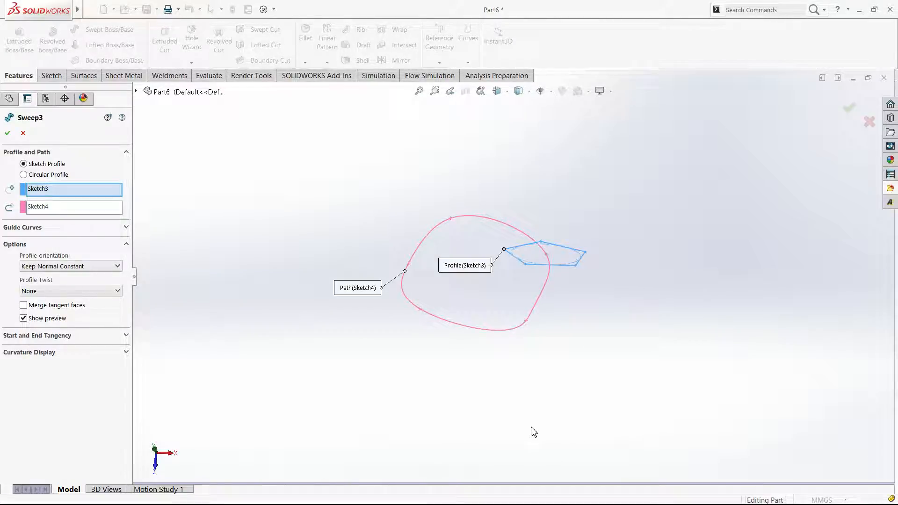
left_click(23, 134)
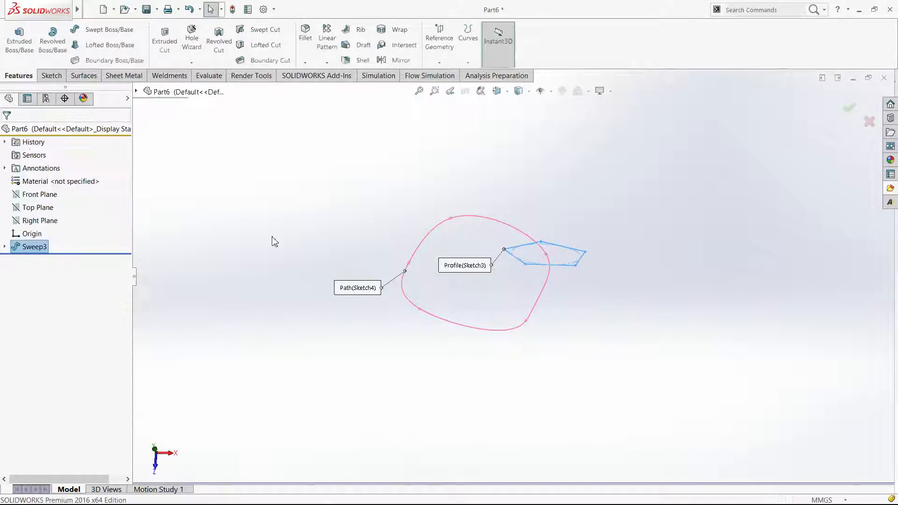
Edit the path sketch of the sweep and draw a diagonal line from the origin across the closed spline
left_click(4, 246)
left_click(43, 261)
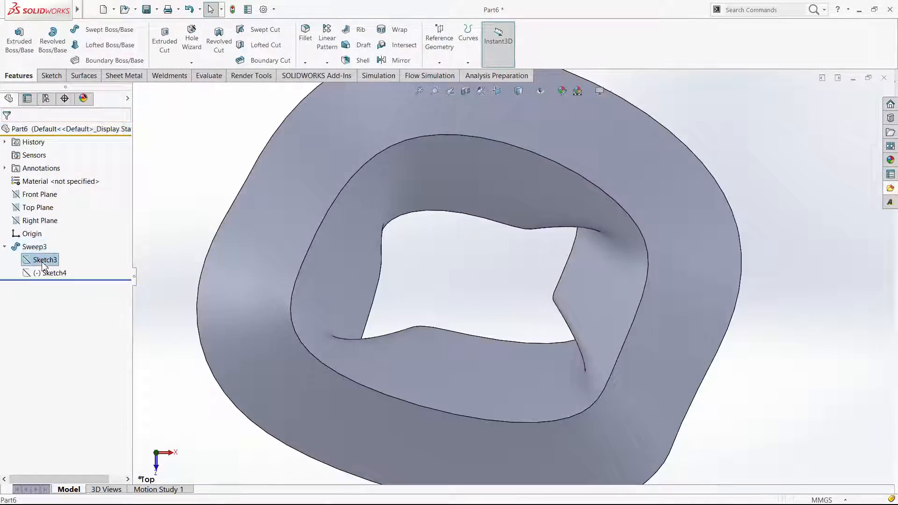
left_click(44, 271)
left_click(48, 250)
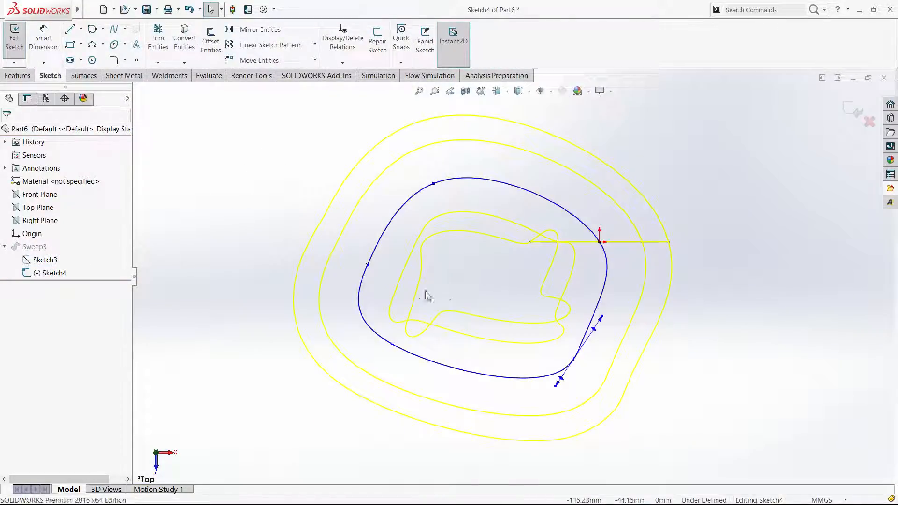
right_click_drag(425, 292, 408, 295)
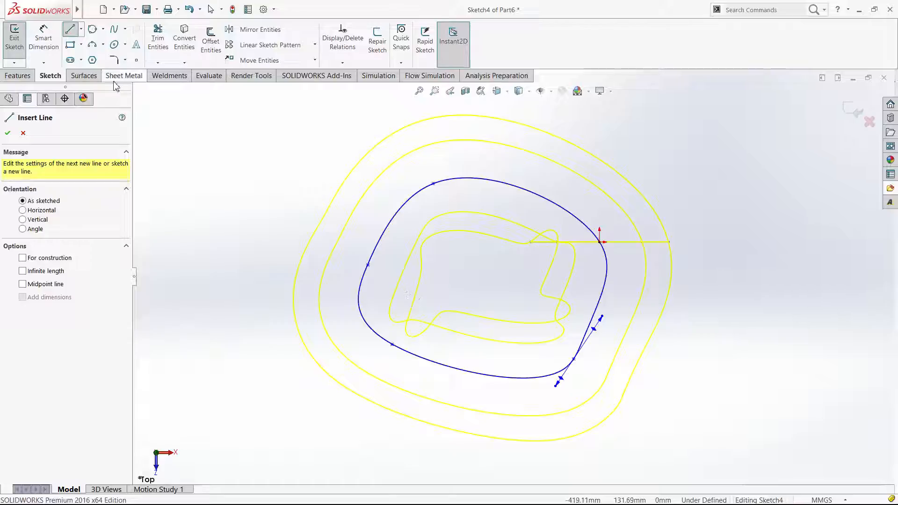
left_click(72, 31)
left_click(72, 31)
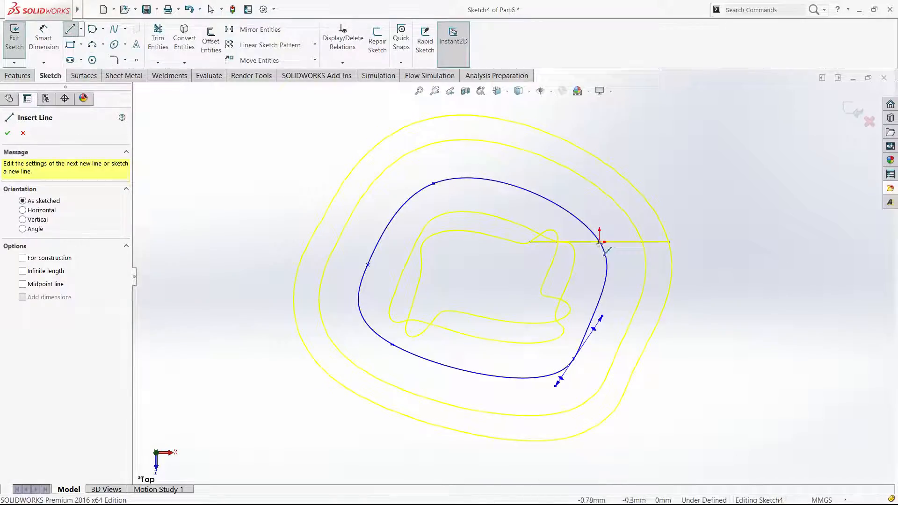
left_click(599, 241)
key("Escape")
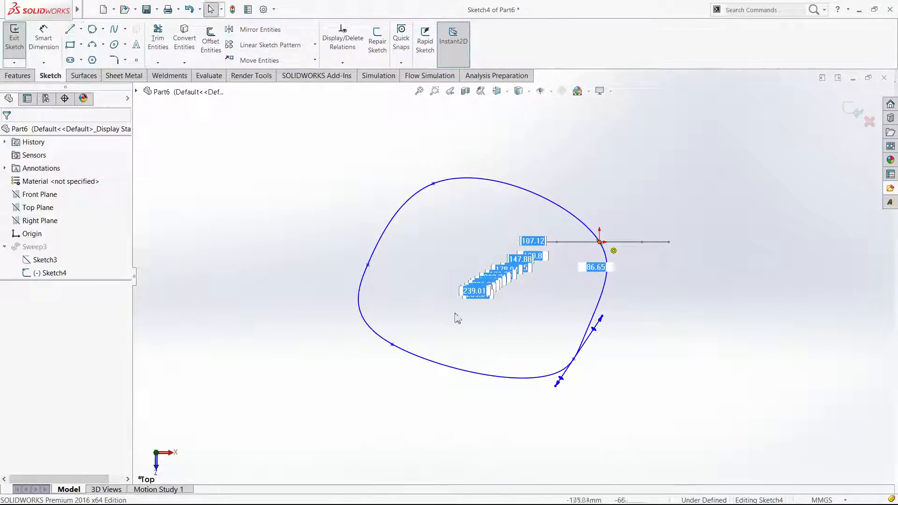
Trim the spline beyond the diagonal line and delete the line, leaving an open spline that starts at the origin
left_click(158, 40)
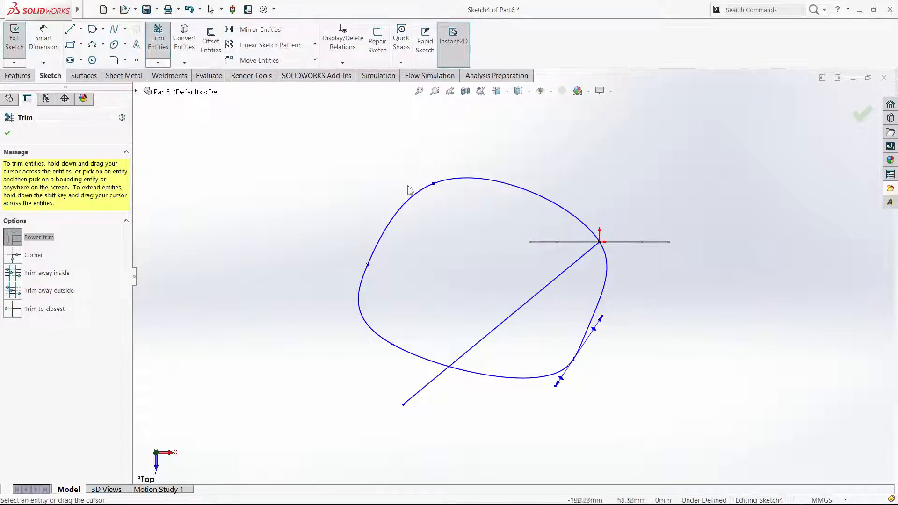
mouse_move(419, 378)
left_mouse_down()
mouse_move(485, 344)
mouse_move(497, 366)
left_mouse_up()
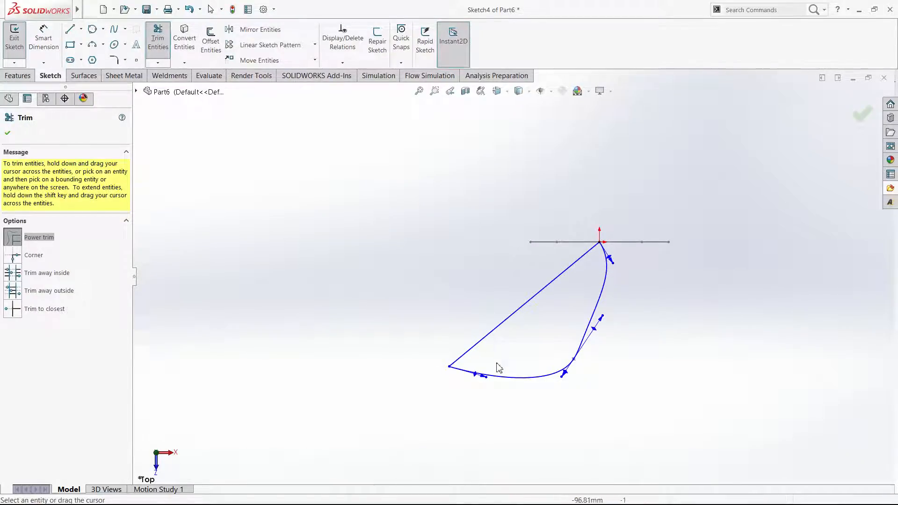
key("Escape")
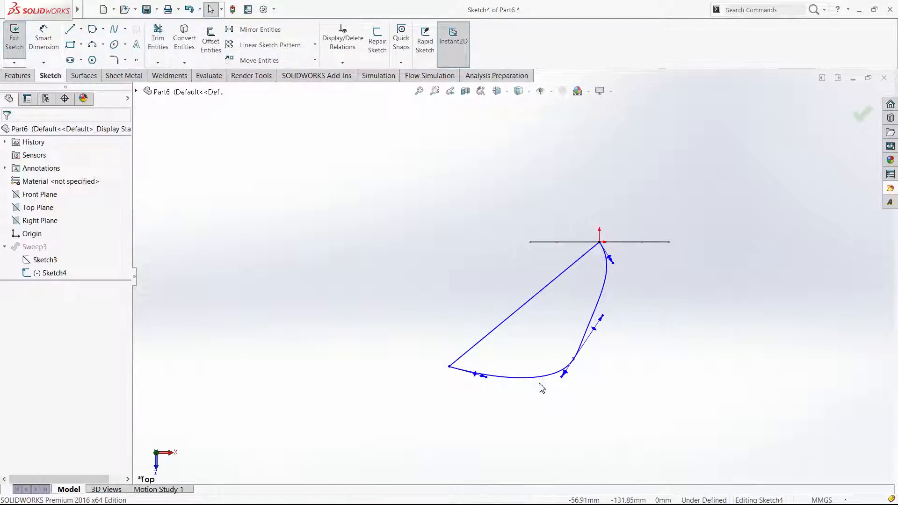
left_click(602, 291)
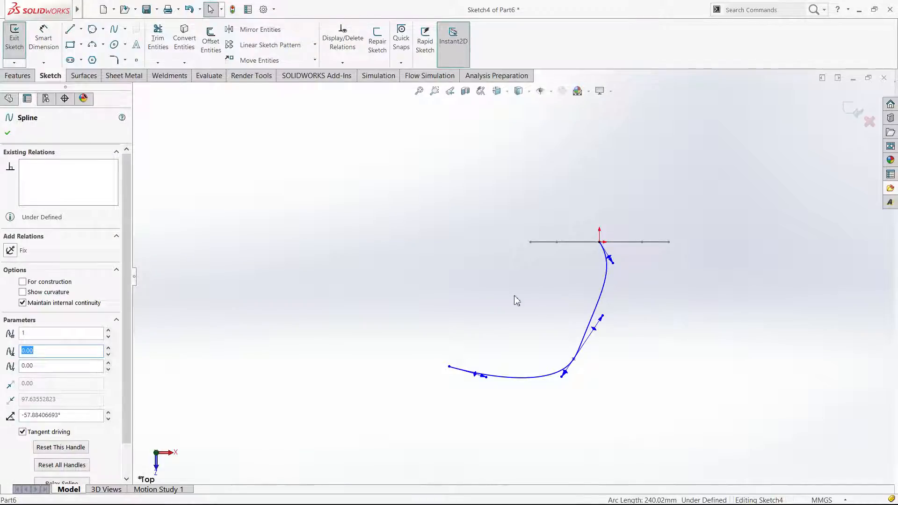
left_click(515, 297)
left_click(605, 291)
left_click(546, 311)
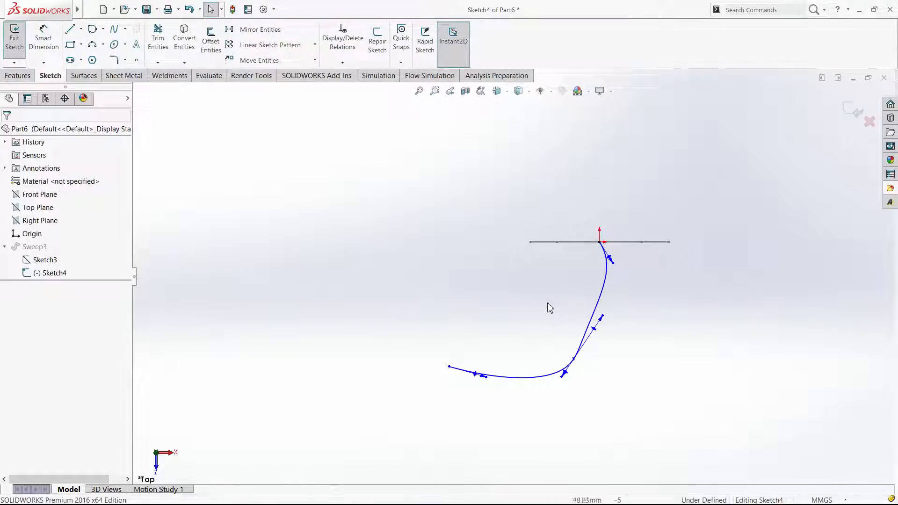
Show the curvature comb on the open spline and reshape its start by turning the tangent handle at the origin nearly vertical
left_click(599, 303)
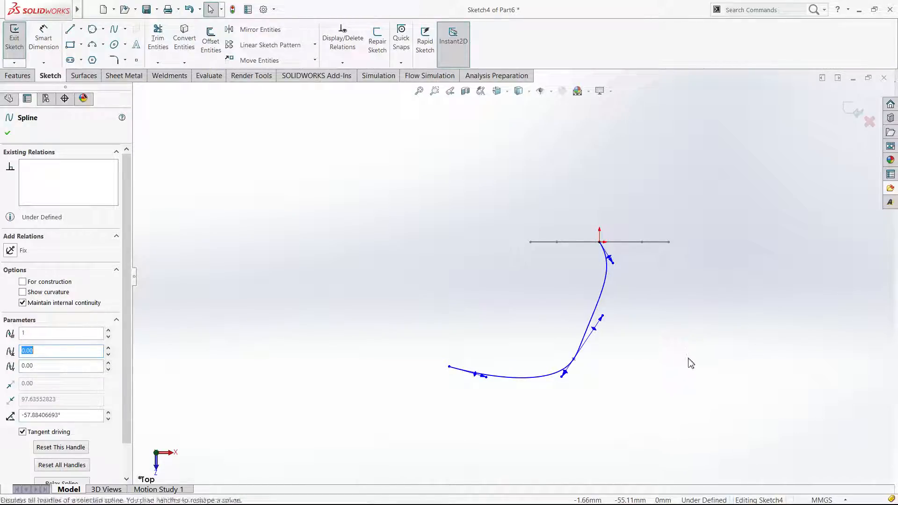
left_click(677, 419)
left_click(666, 420)
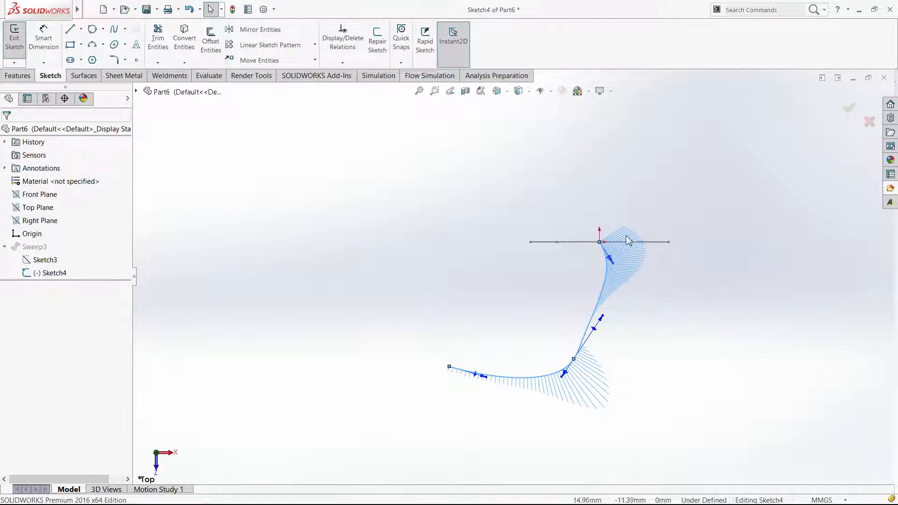
left_click(624, 257)
scroll(624, 256, "up", 3)
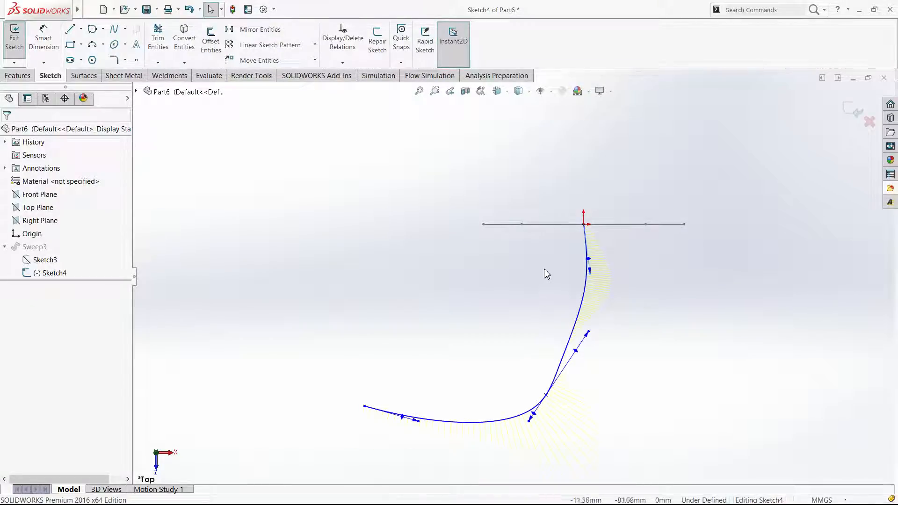
Smooth the open spline by moving its interior point outward and its free end point to about X -127, Y -153
scroll(492, 319, "down", 2)
left_click(492, 319)
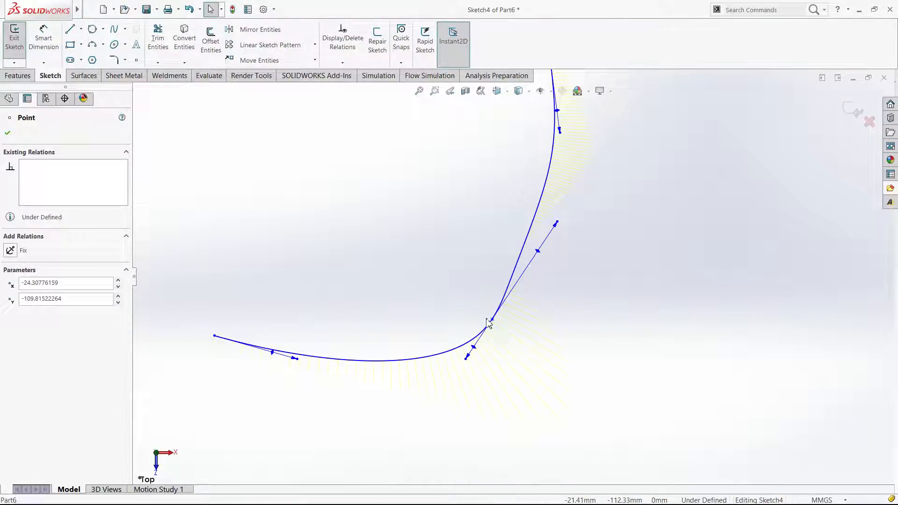
left_click_drag(487, 319, 224, 349)
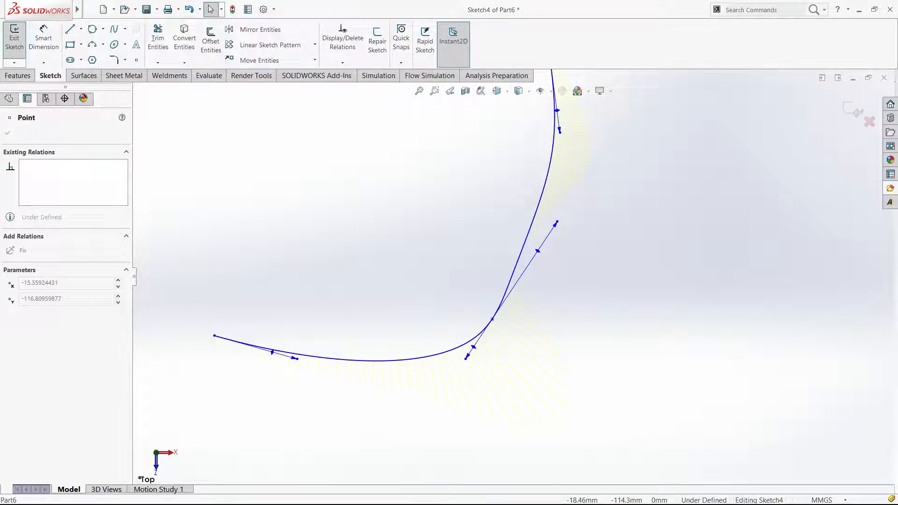
left_click_drag(492, 319, 513, 335)
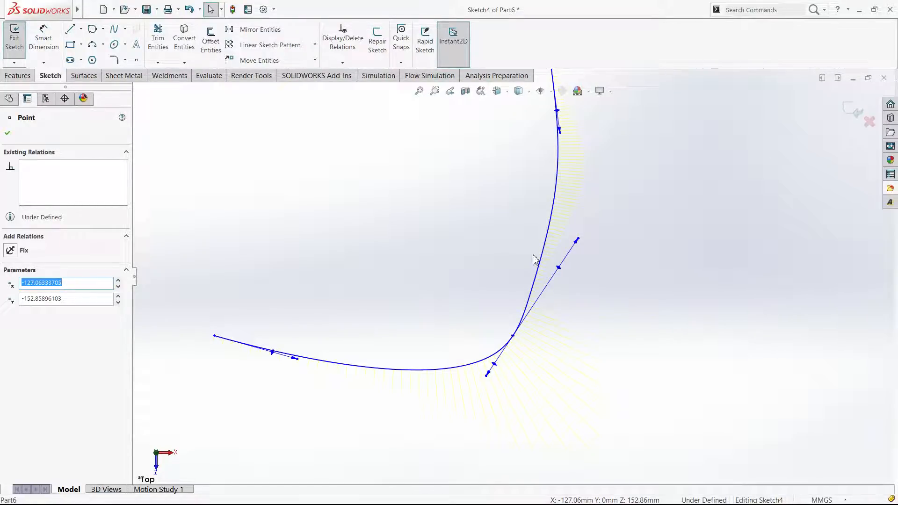
left_click(542, 240)
scroll(541, 238, "up", 3)
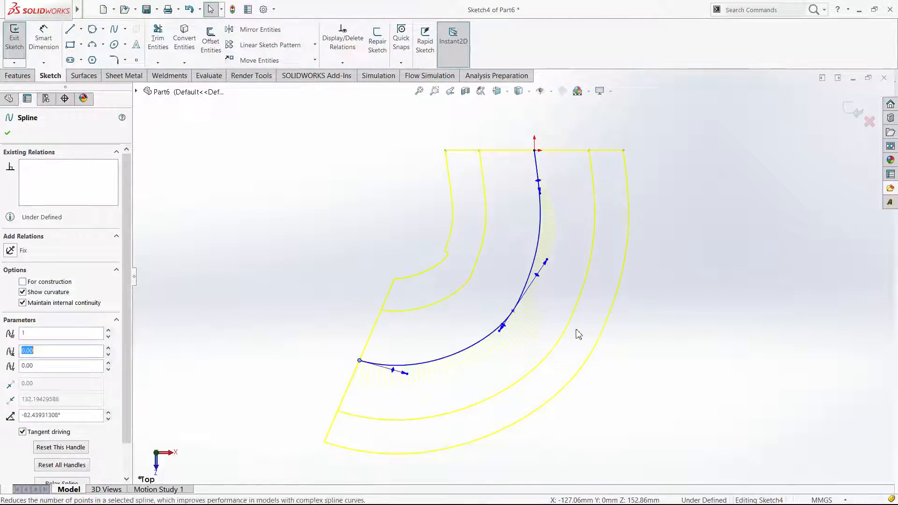
Try to move the spline's free end point farther away from the origin
left_click(443, 407)
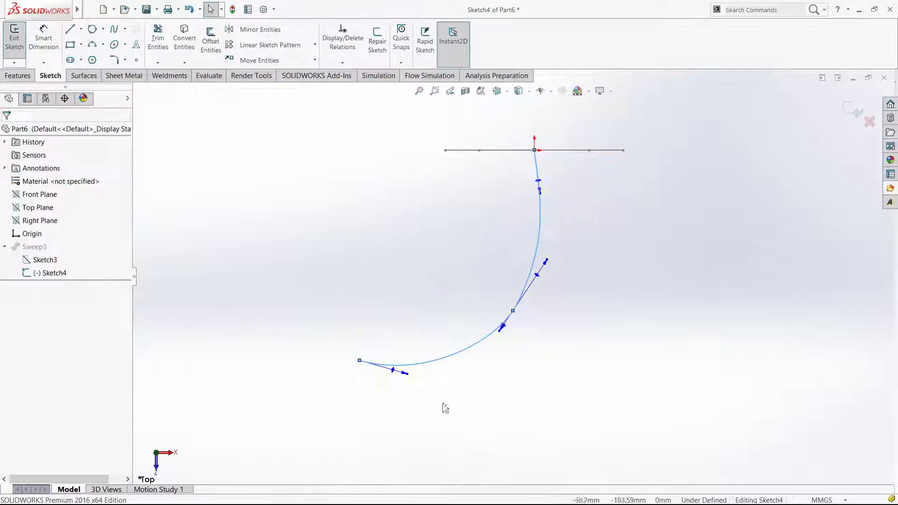
left_click(359, 361)
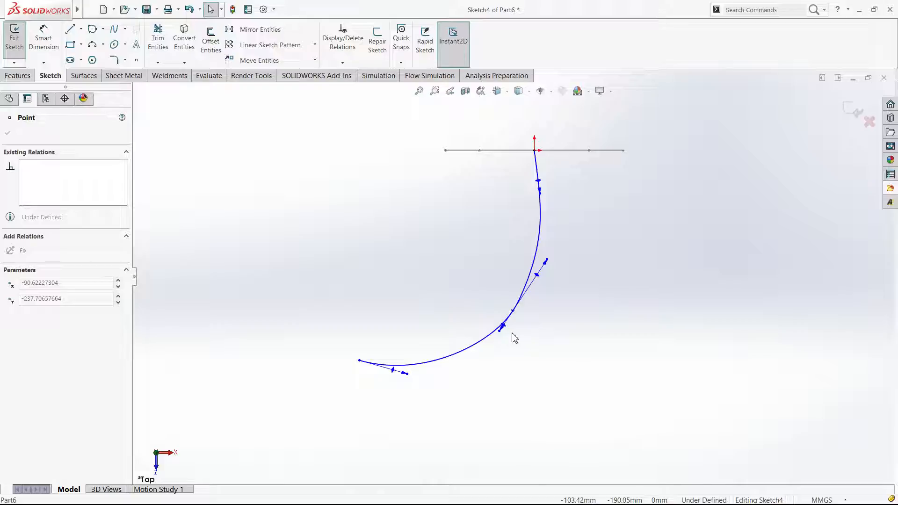
left_click(458, 459)
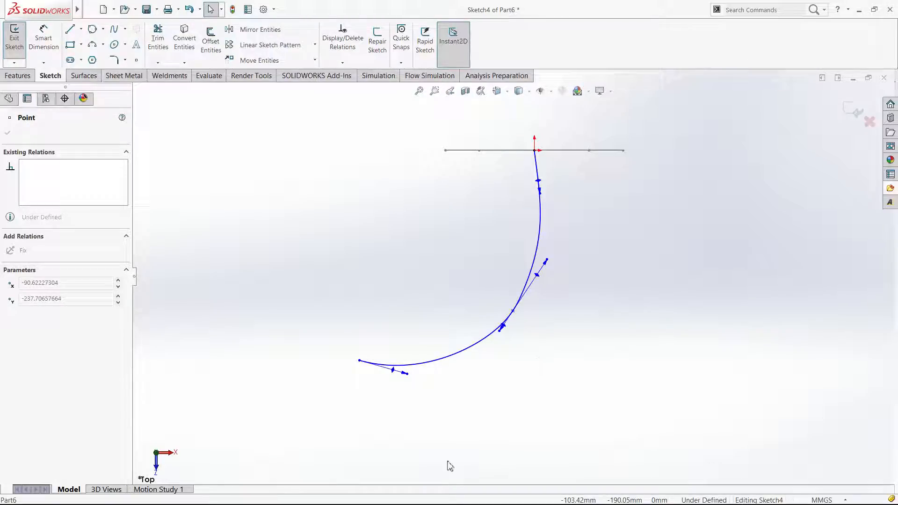
left_click_drag(643, 425, 640, 425)
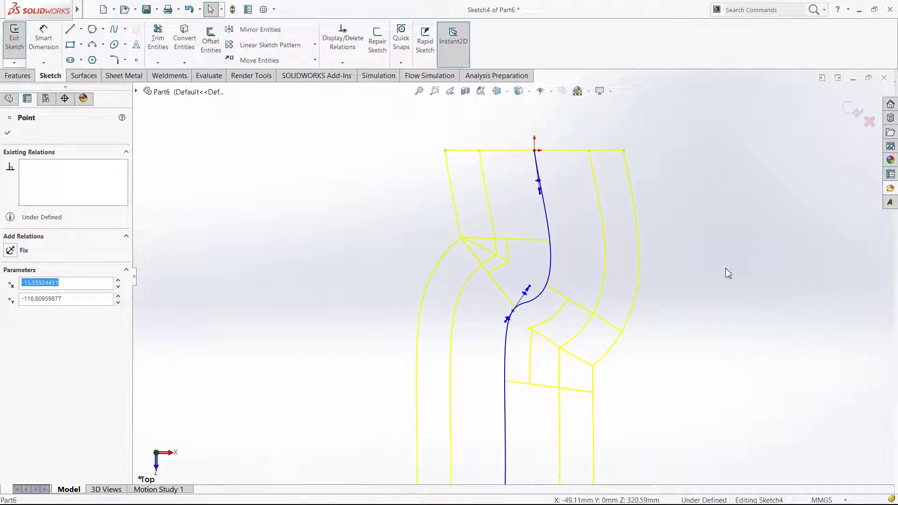
left_click(683, 318)
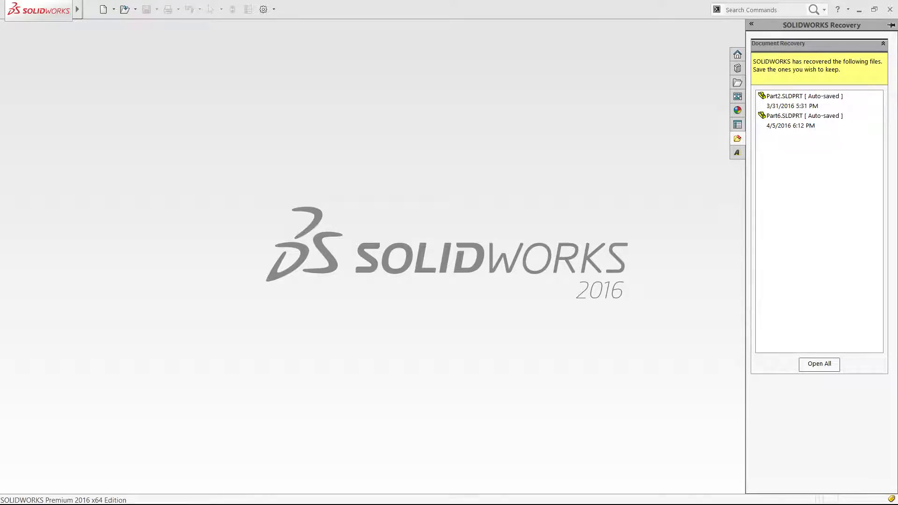
Create a new part, sketch a six-sided polygon centred on the origin on the Front Plane, and finish the sketch
left_click(495, 323)
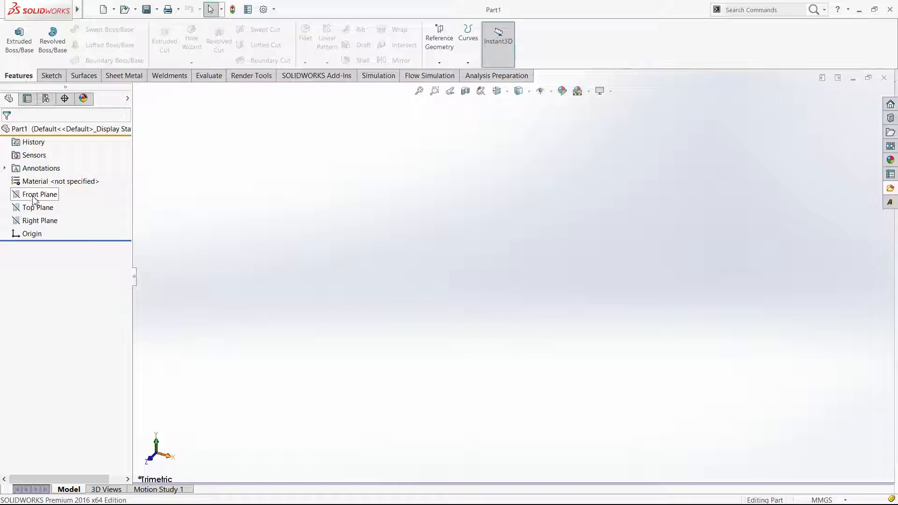
left_click(38, 197)
left_click(44, 180)
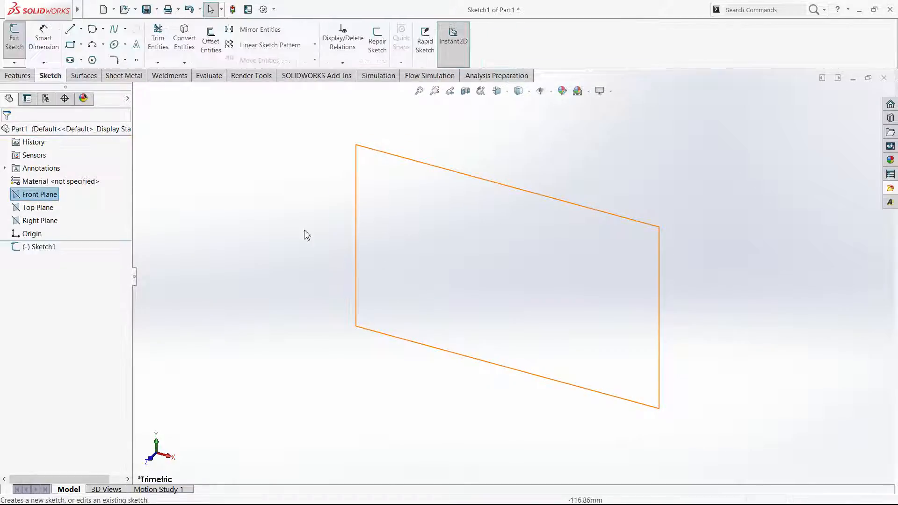
left_click(93, 59)
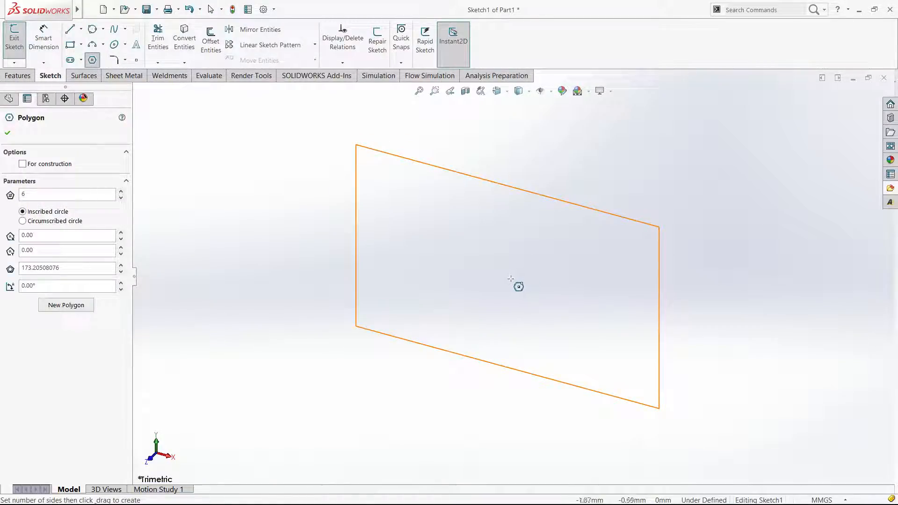
left_click(513, 277)
left_click(559, 314)
key("Escape")
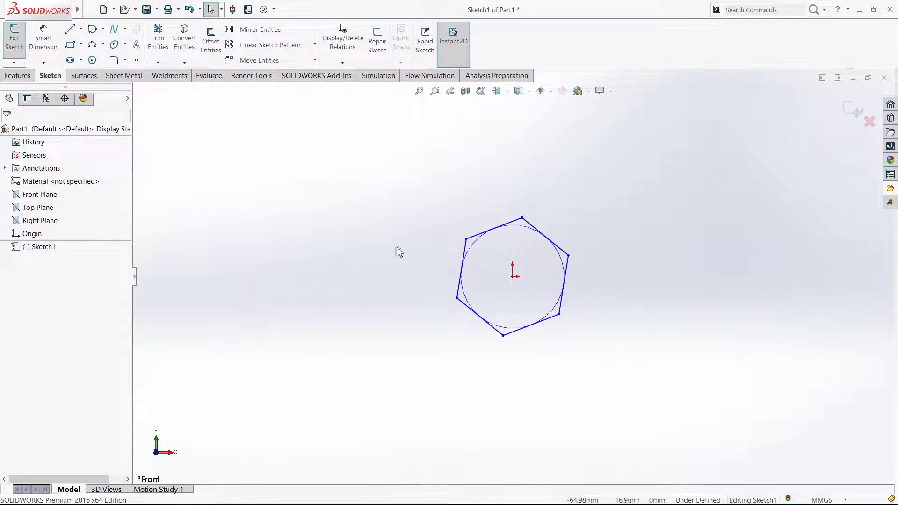
left_click(853, 108)
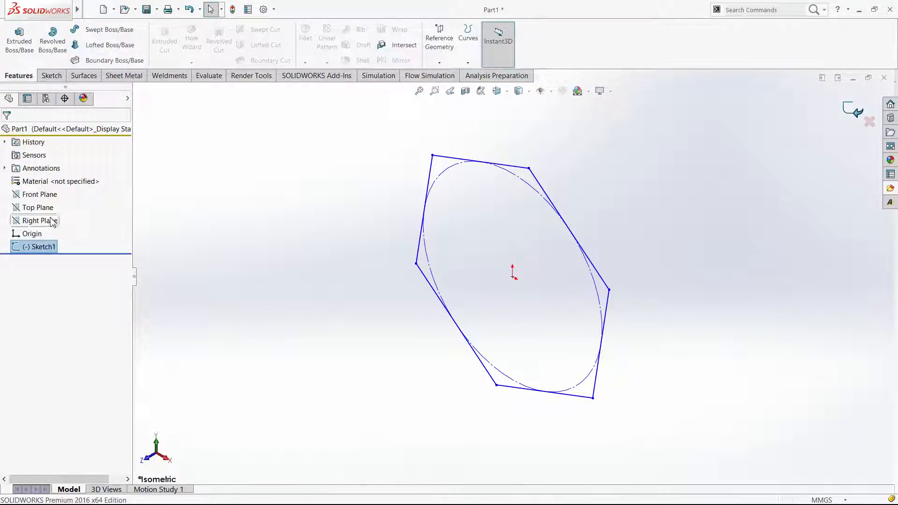
Sketch an angled line about 184 mm long from the origin on the Top Plane, at about 231°, and finish the sketch
left_click(35, 208)
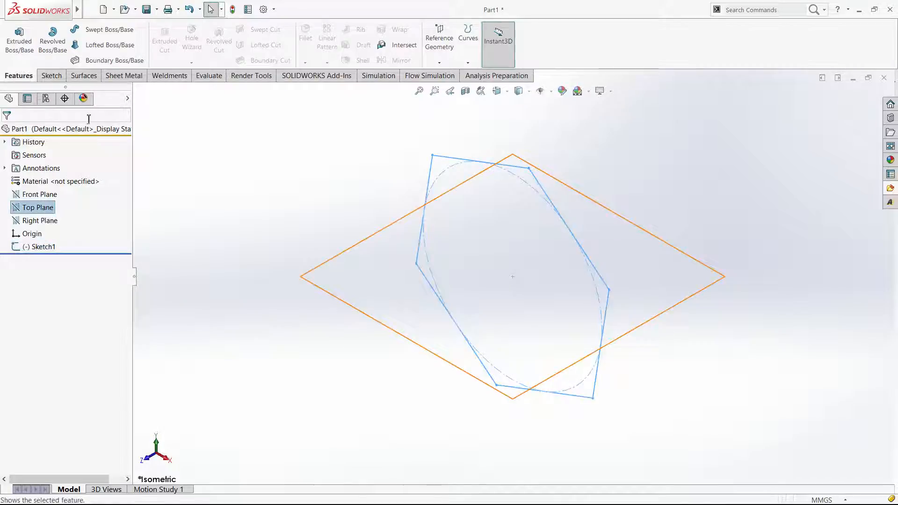
left_click(50, 77)
left_click(14, 36)
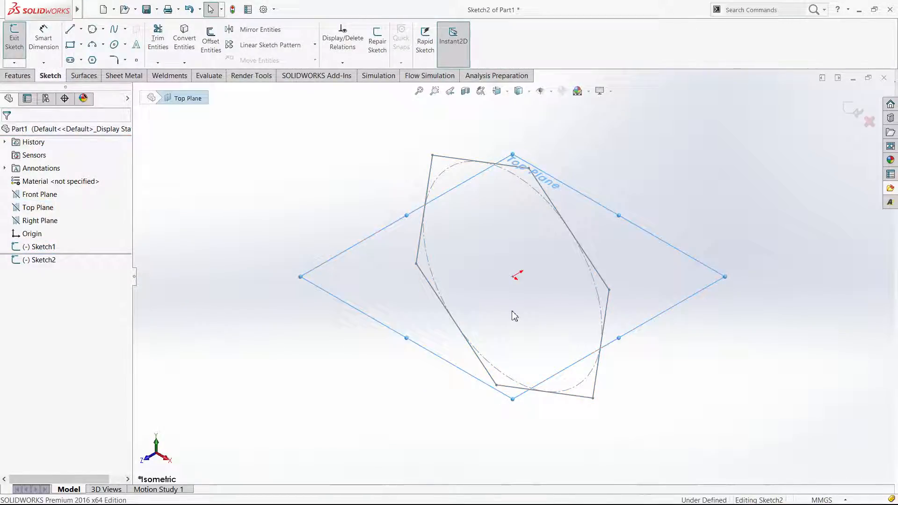
key("l")
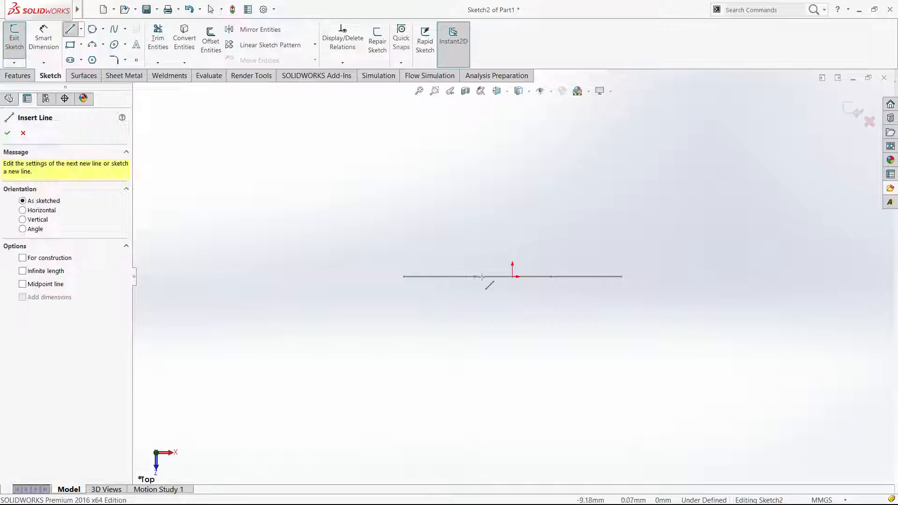
left_click(513, 277)
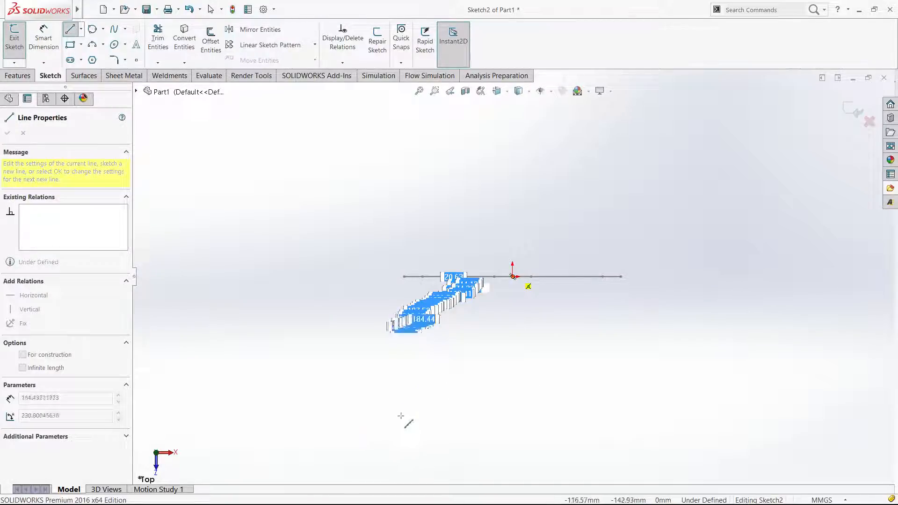
left_click(401, 415)
key("Escape")
left_click(852, 111)
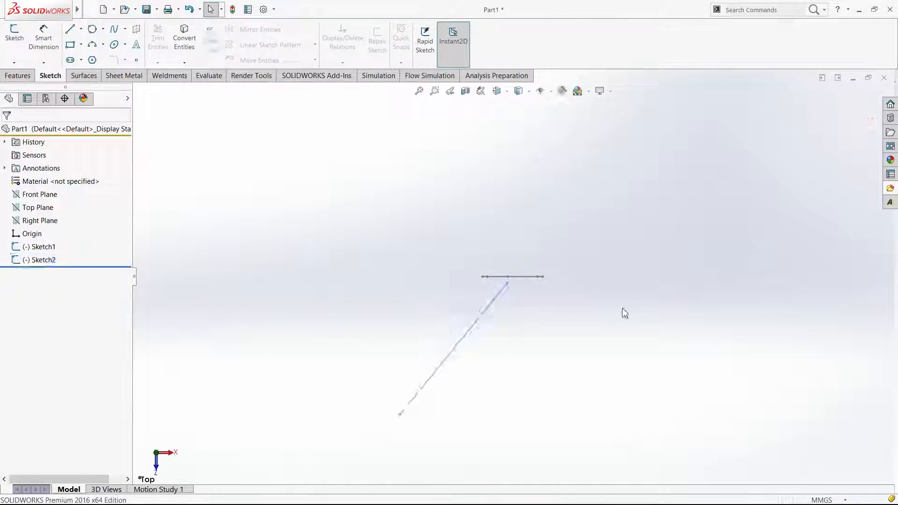
Set up a Swept Boss/Base with the hexagon sketch as the profile and the angled line as the path
key("ctrl+7")
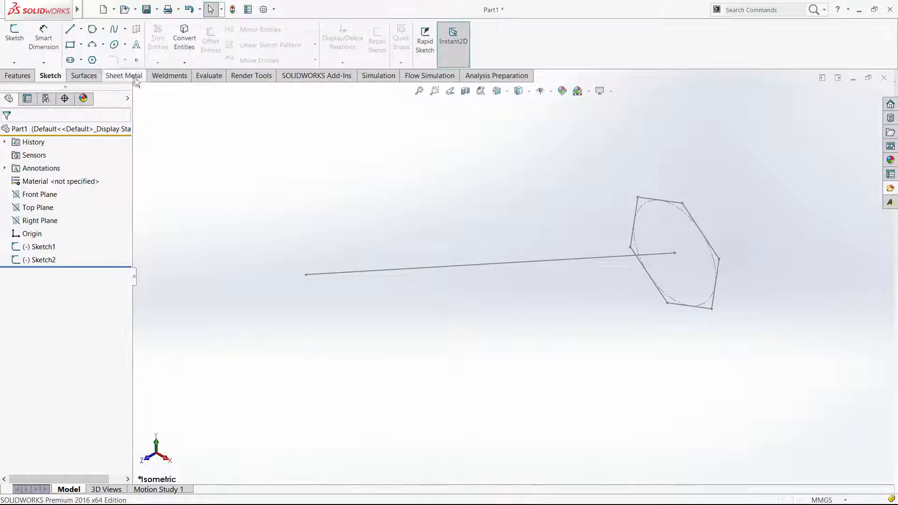
left_click(18, 76)
left_click(108, 30)
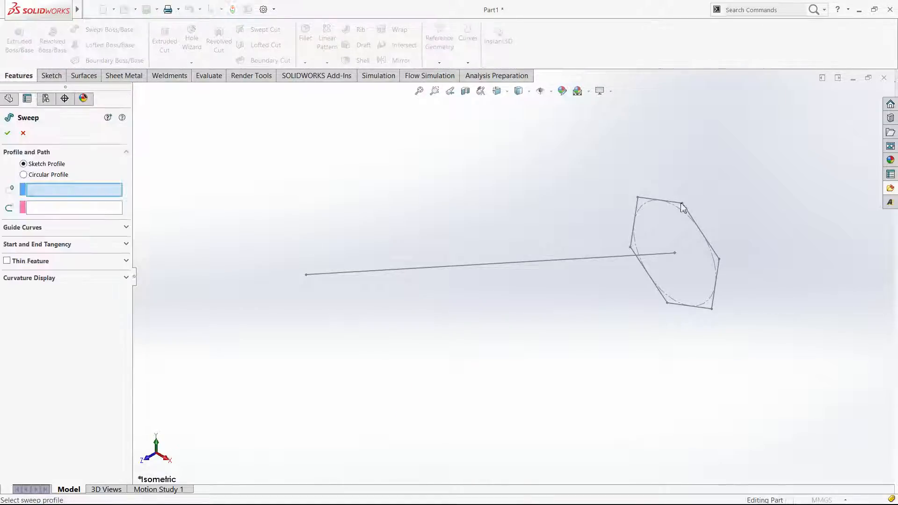
left_click(688, 214)
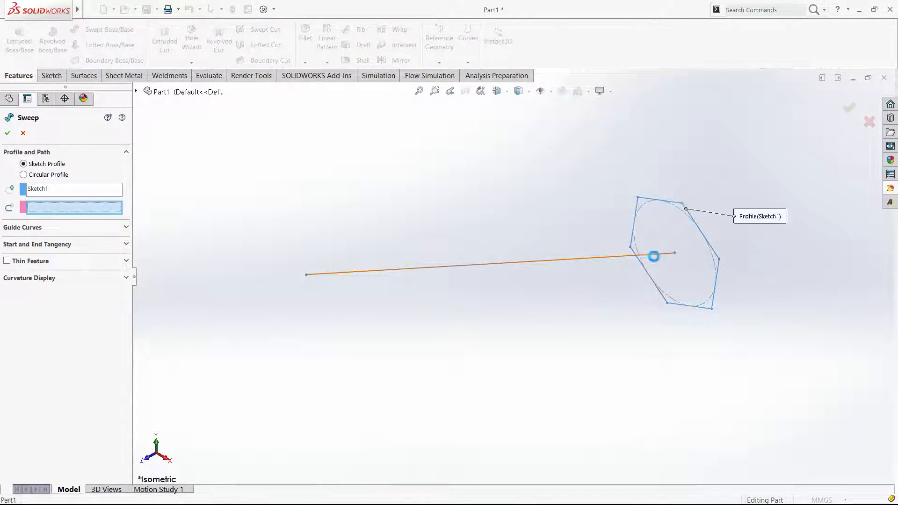
left_click(653, 254)
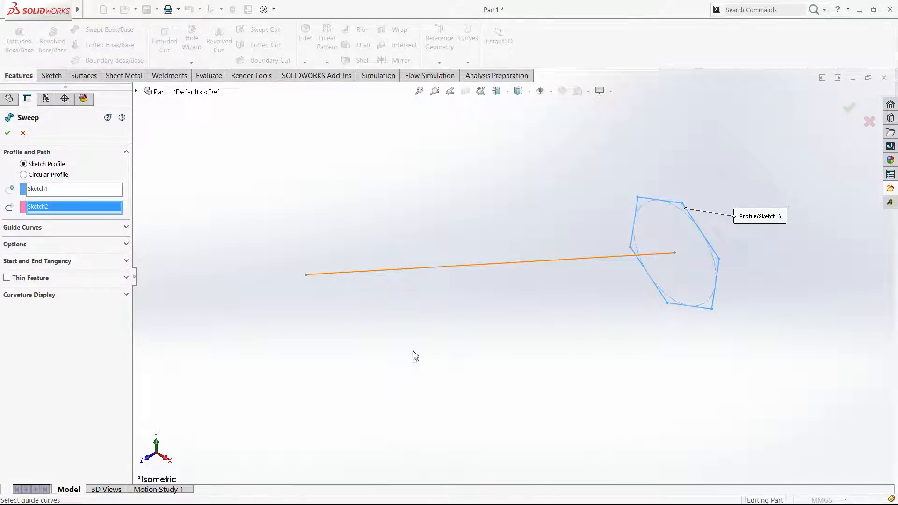
Switch the sweep's profile orientation between Keep Normal Constant and Follow Path to compare the previews
key("ctrl+4")
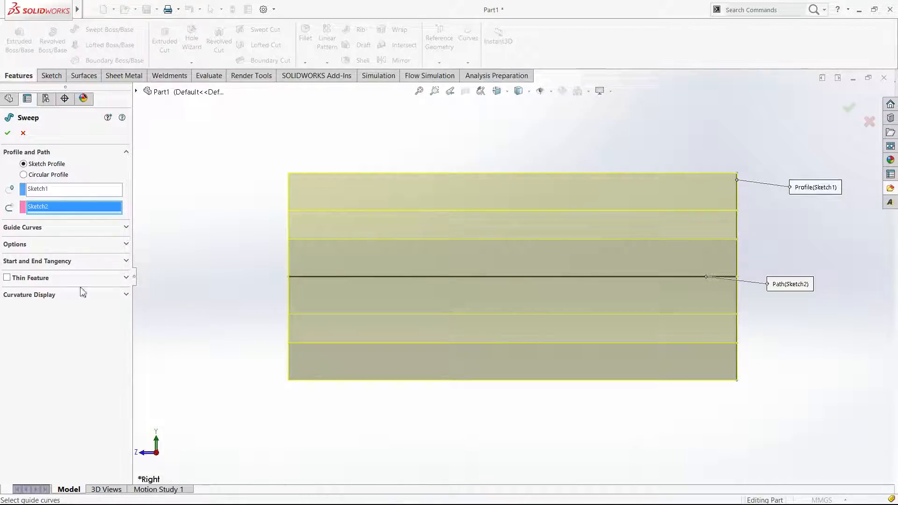
left_click(58, 245)
key("ctrl+5")
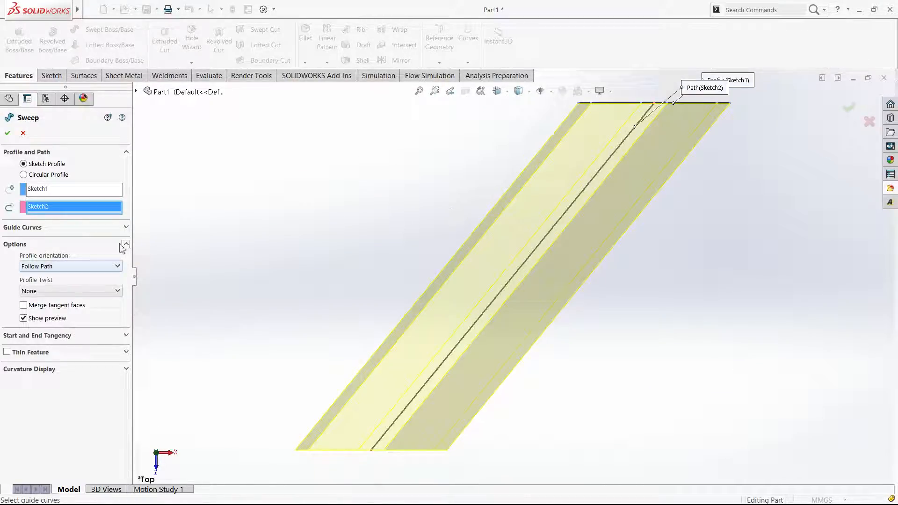
left_click(67, 271)
left_click(51, 282)
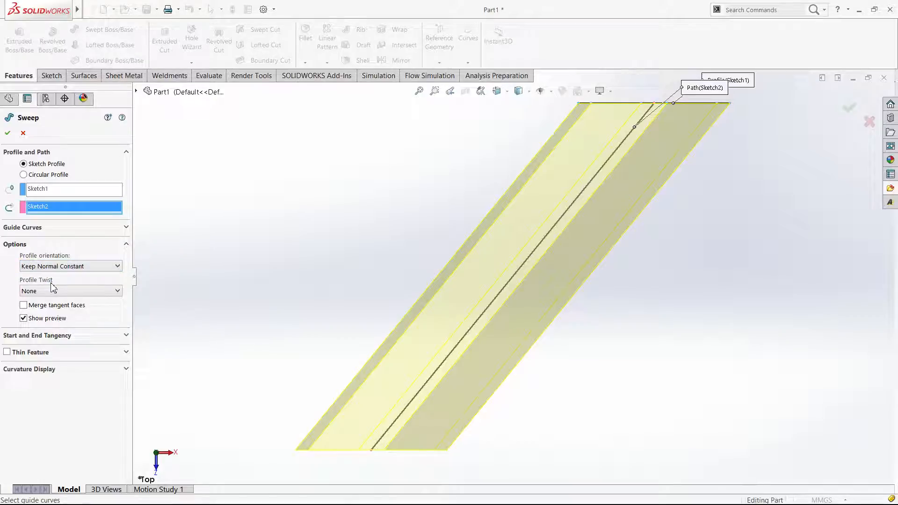
left_click(57, 270)
left_click(57, 277)
left_click(67, 283)
Set the profile orientation to Follow Path and create the sweep
left_click(78, 270)
left_click(77, 276)
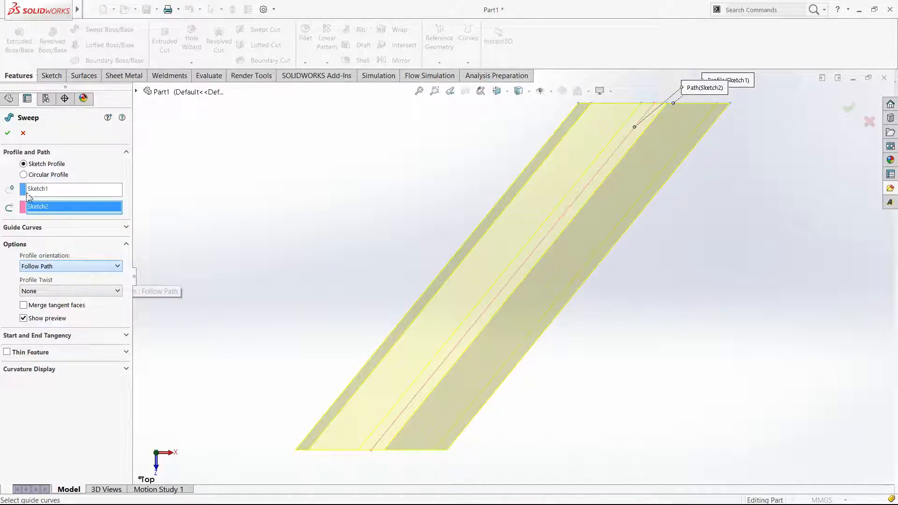
left_click(7, 133)
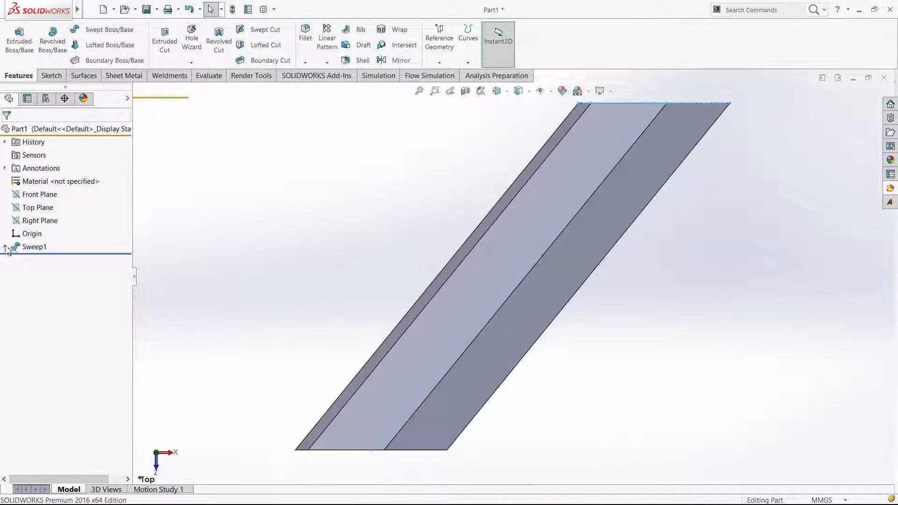
Edit the sweep's path sketch and add a second line about 9 mm long at 315° from the first line's free end
left_click(5, 247)
left_click(49, 272)
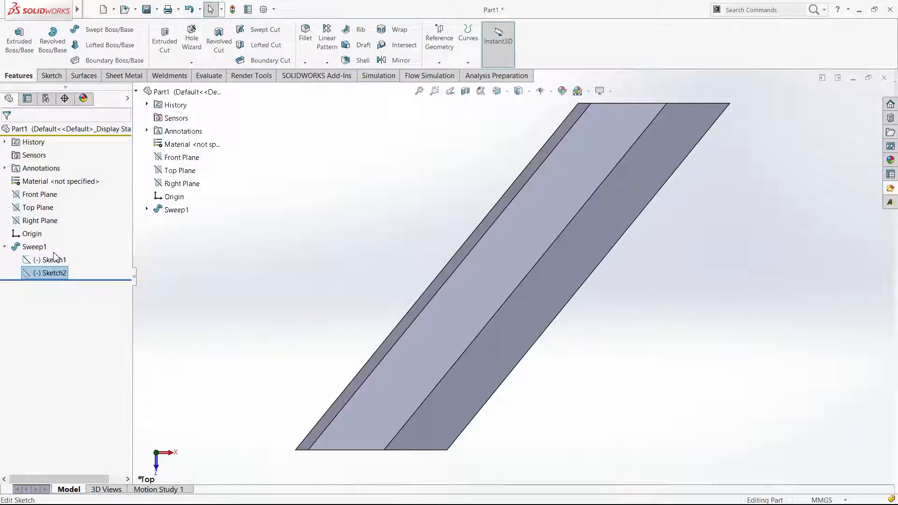
left_click(55, 257)
key("l")
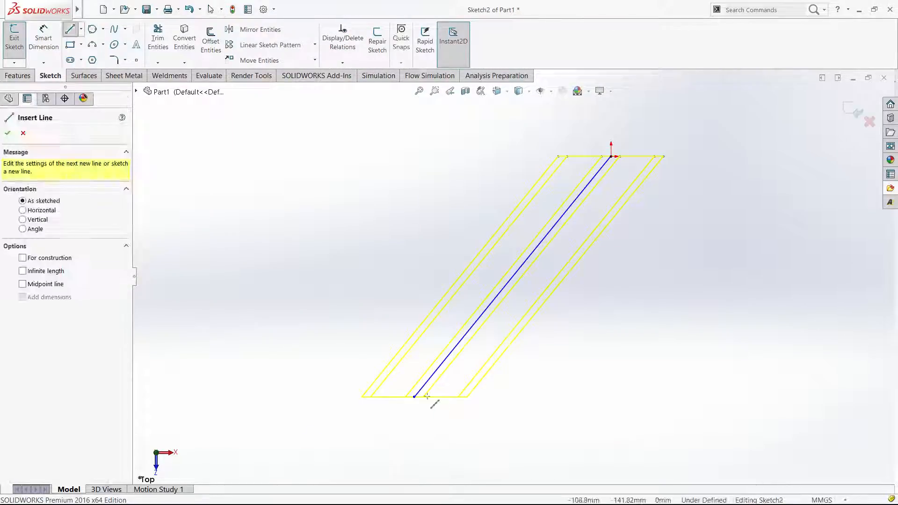
left_click(414, 397)
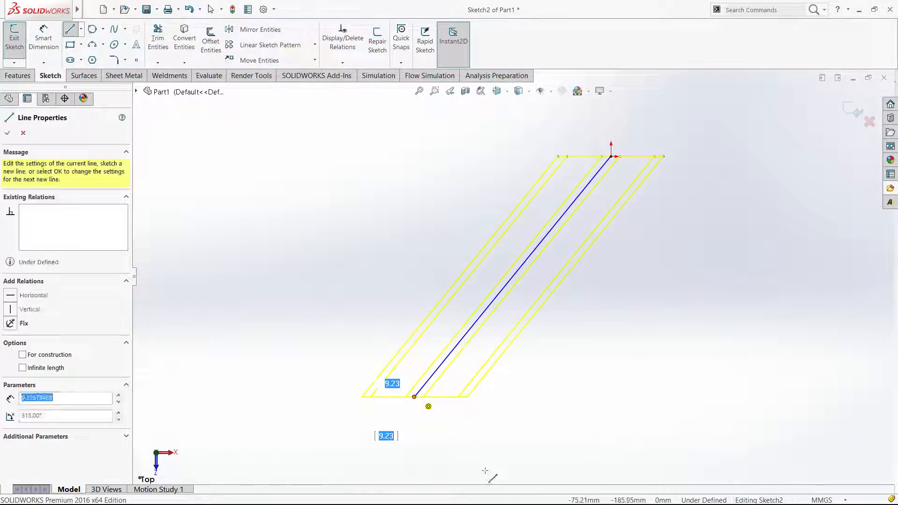
key("Escape")
Lengthen the second path line by moving its free end point to about X 116, Y -360
scroll(453, 370, "up", 2)
left_click_drag(452, 369, 466, 393)
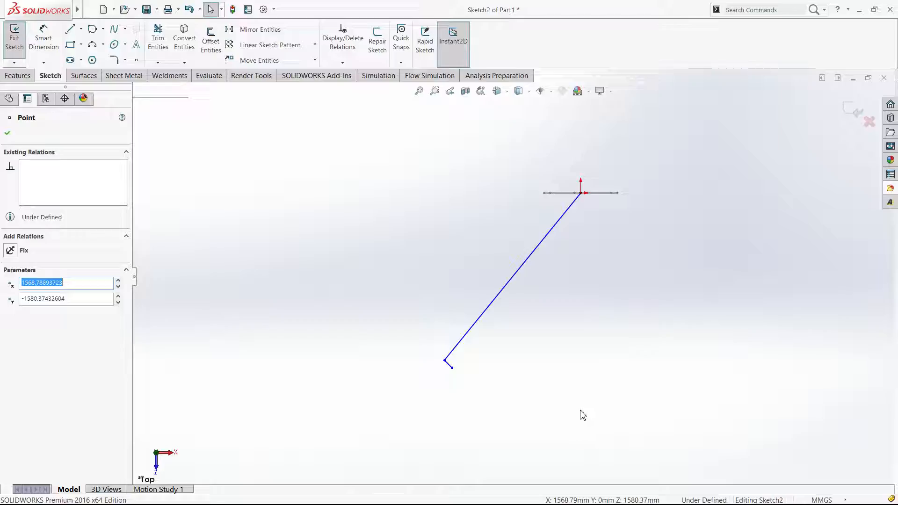
left_click_drag(660, 414, 559, 287)
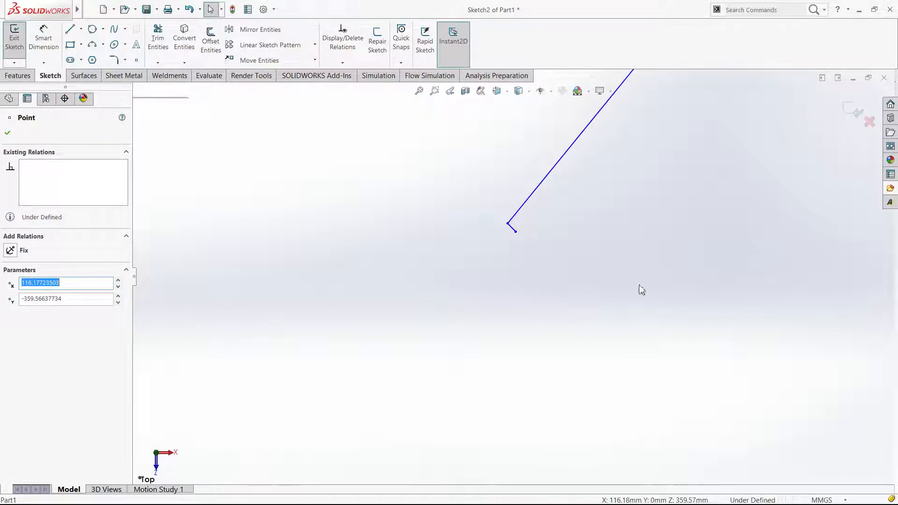
right_click_drag(639, 285, 636, 255)
Dimension the distance between the first path line and the second line's free end point as 100 mm
left_click(518, 237)
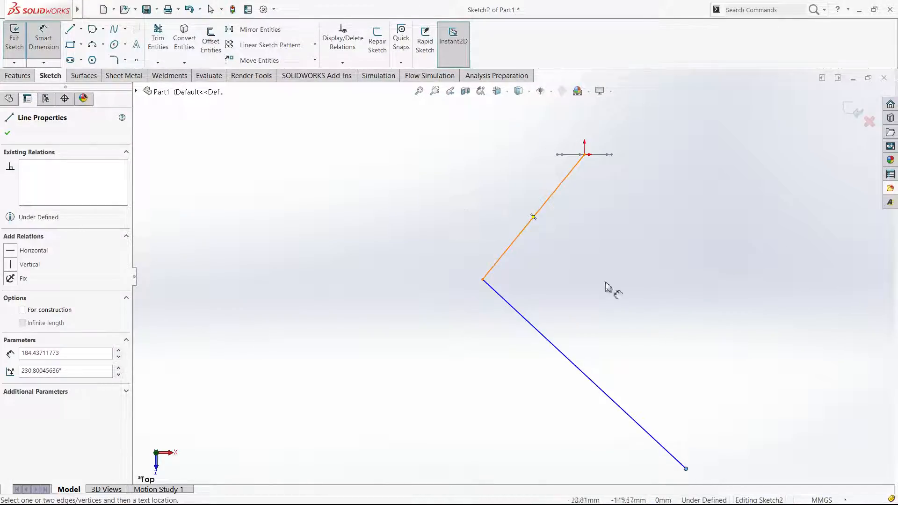
left_click(628, 299)
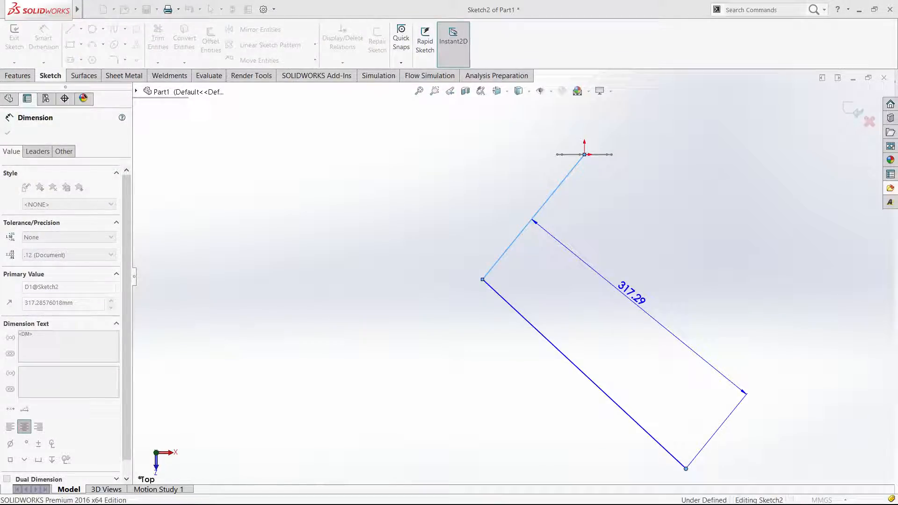
type("100")
key("Return")
Try a vertical dimension on the first path line and remove that dimension
left_click(505, 252)
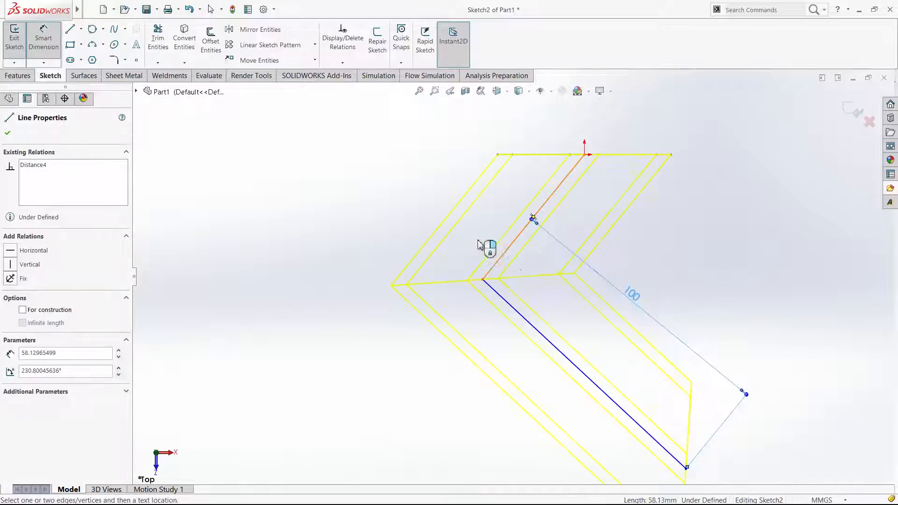
left_click(471, 155)
key("Escape")
key("Escape")
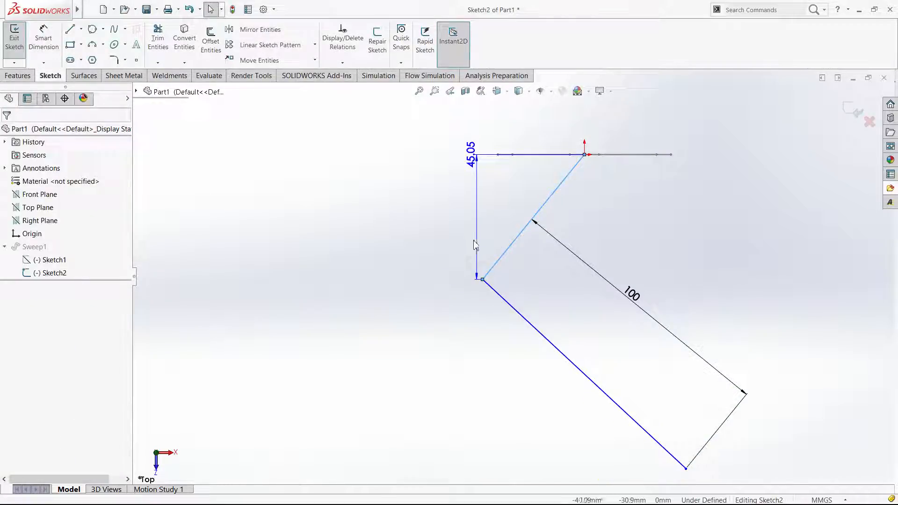
left_click_drag(473, 239, 470, 240)
left_click(471, 241)
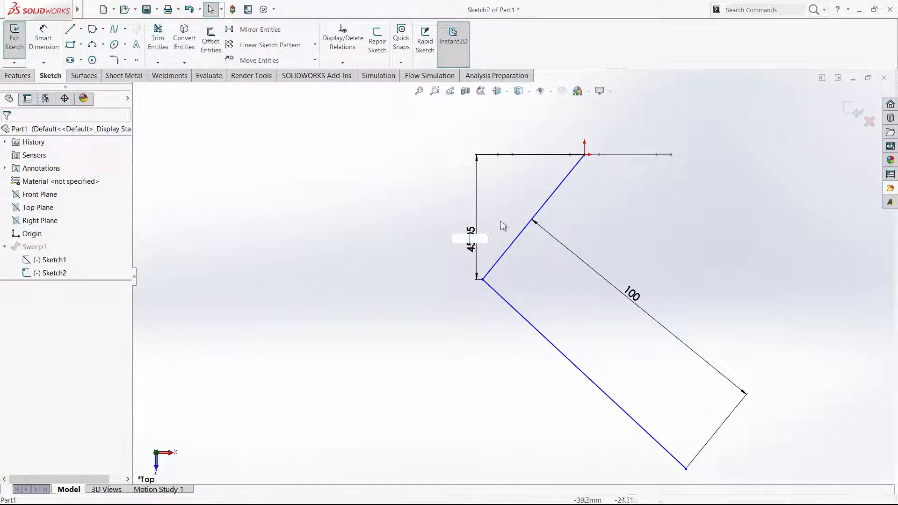
left_click(470, 238)
key("Delete")
Dimension the first path line's aligned length as 50 mm and finish the path sketch
right_click_drag(516, 206, 517, 180)
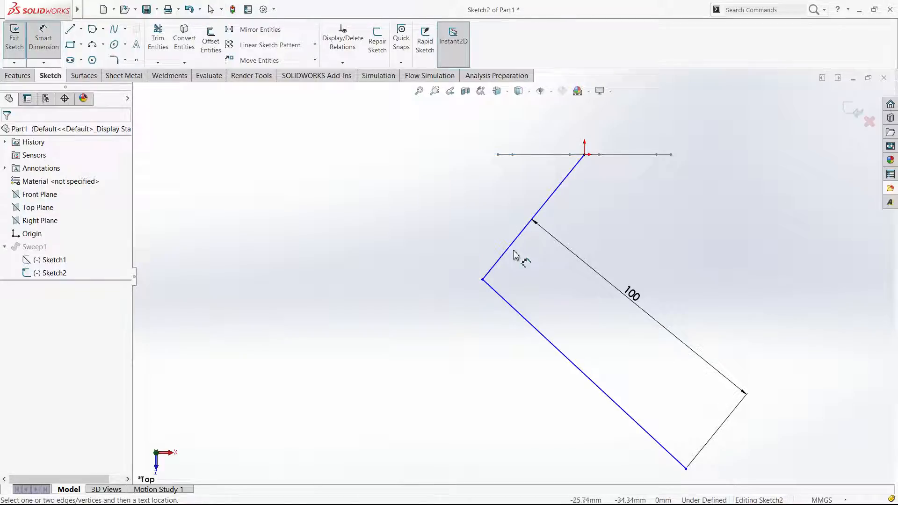
left_click(509, 247)
left_click(488, 238)
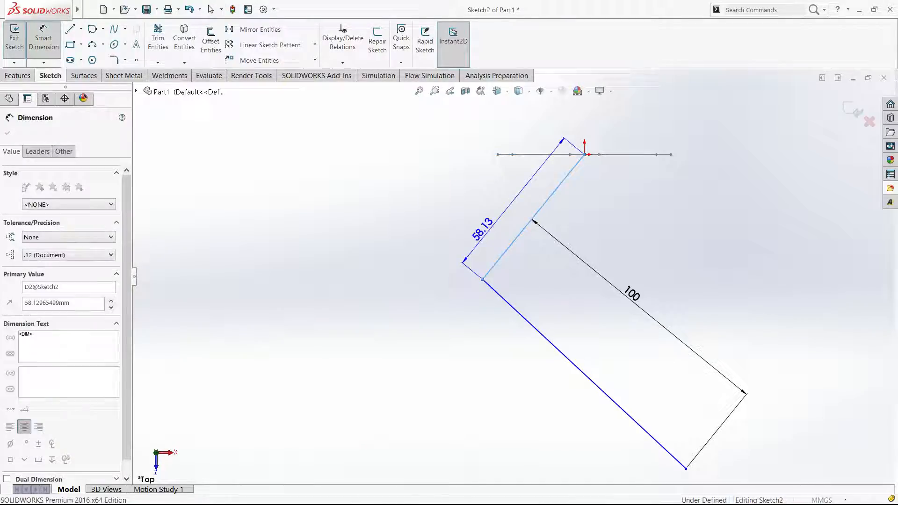
key("Escape")
left_click(856, 110)
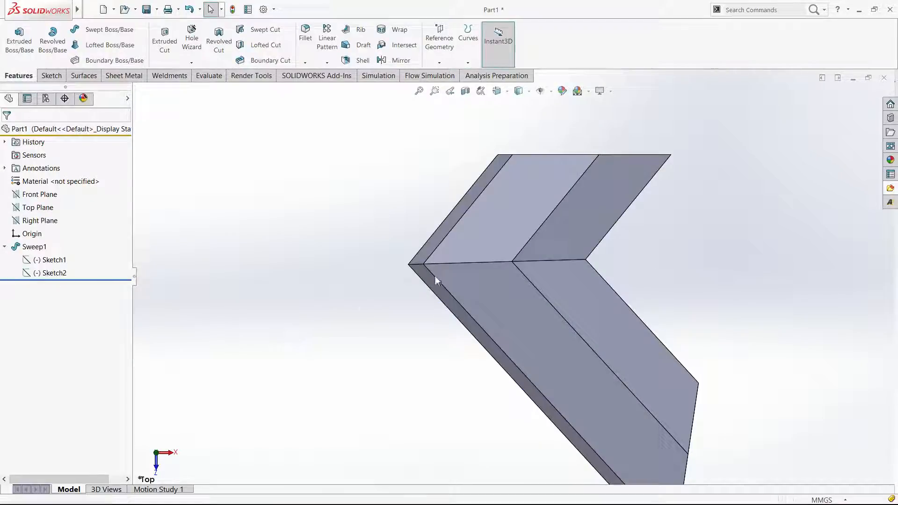
Edit the bent sweep to use the Keep Normal Constant profile orientation and accept the change
right_click_drag(577, 413, 525, 441)
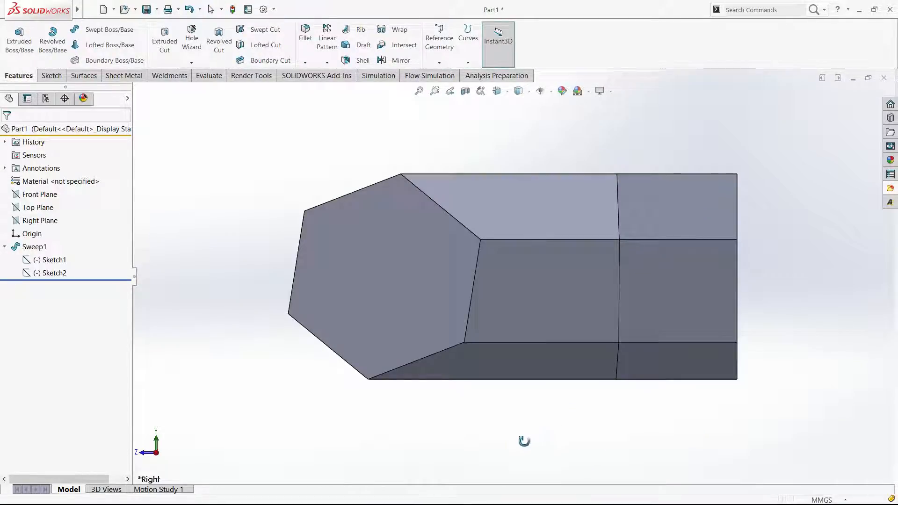
middle_click_drag(557, 418, 655, 449)
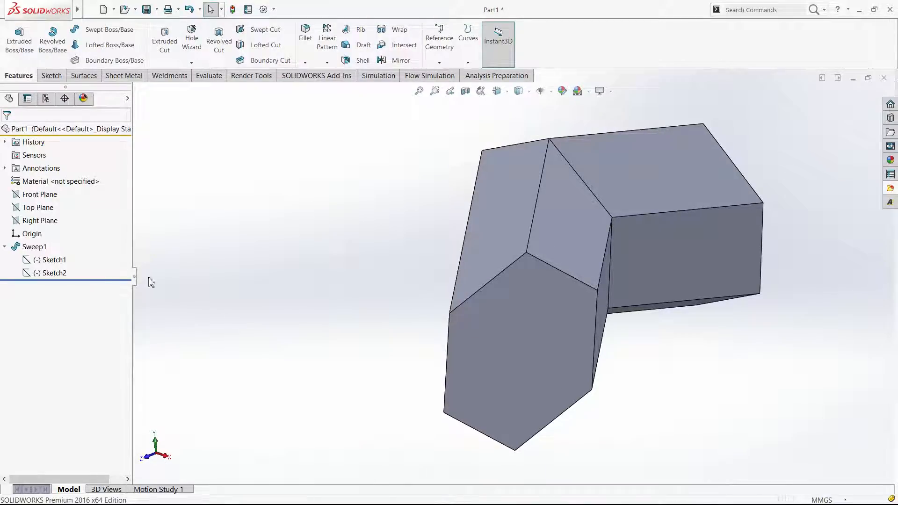
left_click(44, 246)
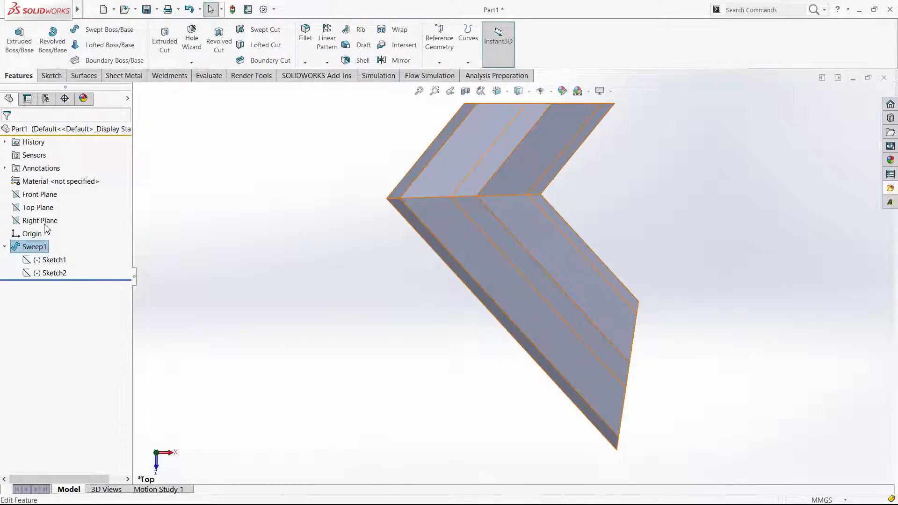
left_click(45, 223)
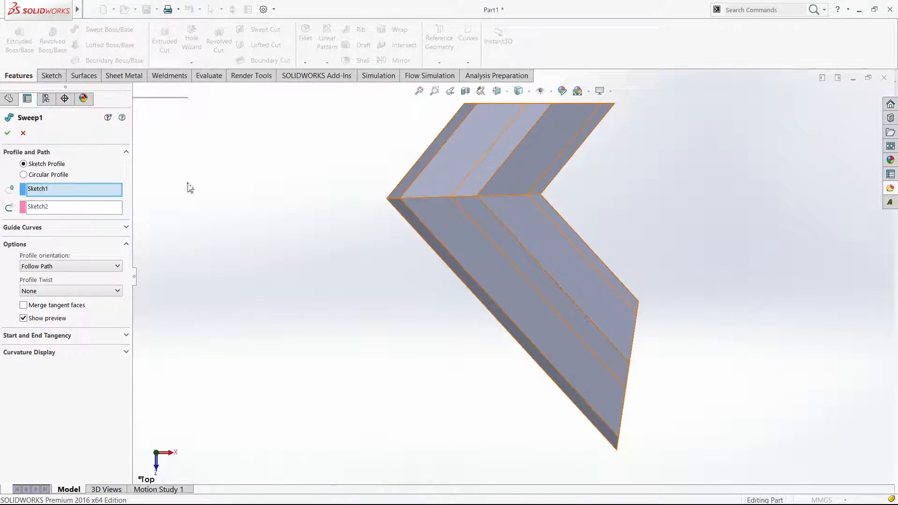
left_click(62, 266)
left_click(46, 285)
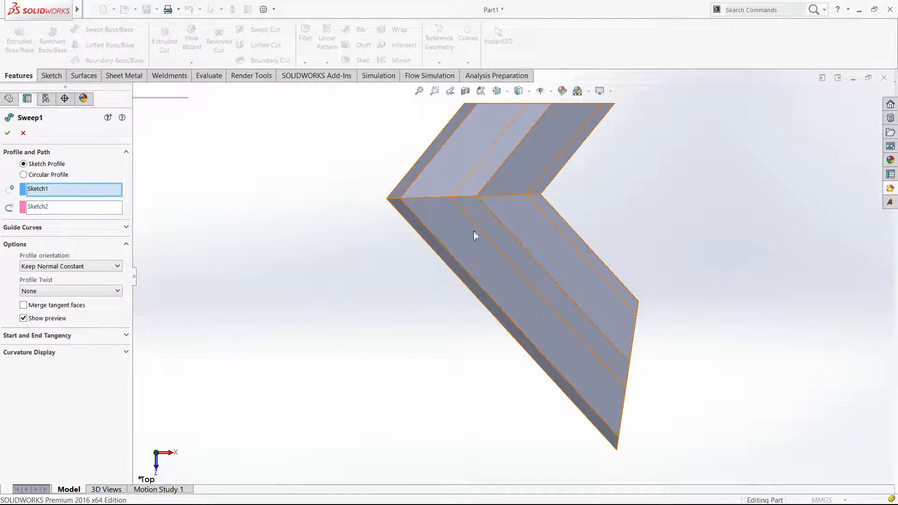
middle_click_drag(523, 221, 524, 223)
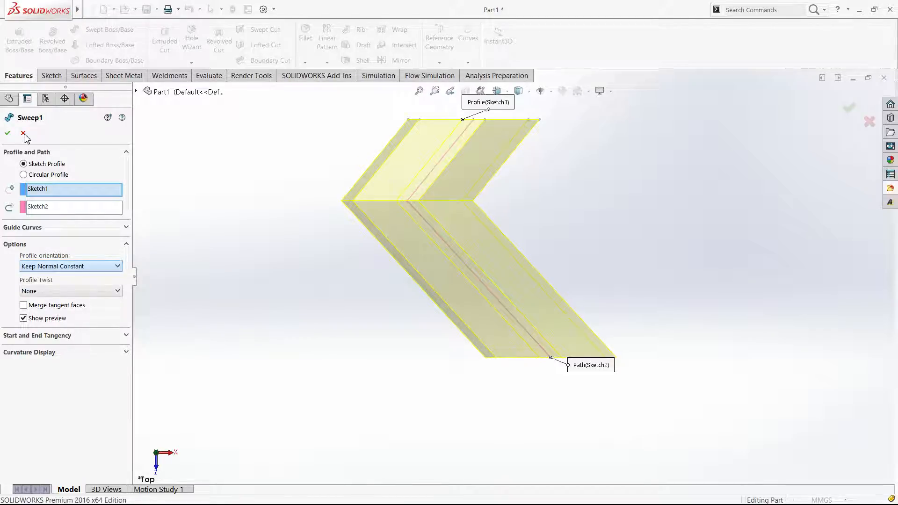
left_click(8, 133)
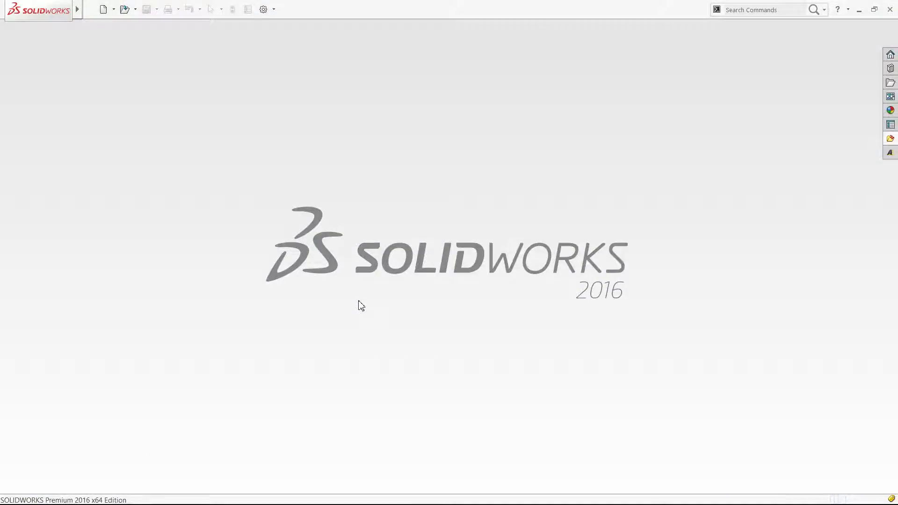
Create a new part document and open a sketch on the Front Plane
key("ctrl+n")
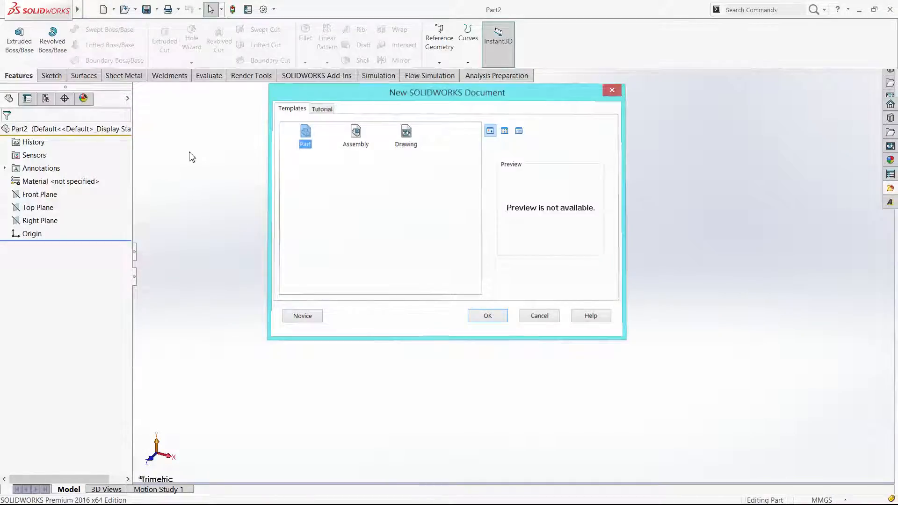
left_click(51, 75)
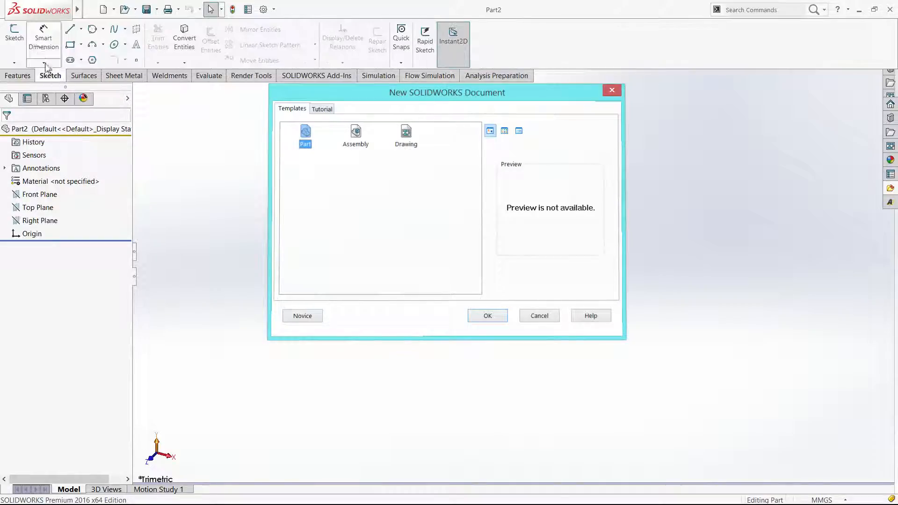
left_click(18, 37)
left_click(395, 176)
Sketch a closed triangle with one corner at the origin and a closing side about 72 mm long, and finish the sketch
key("l")
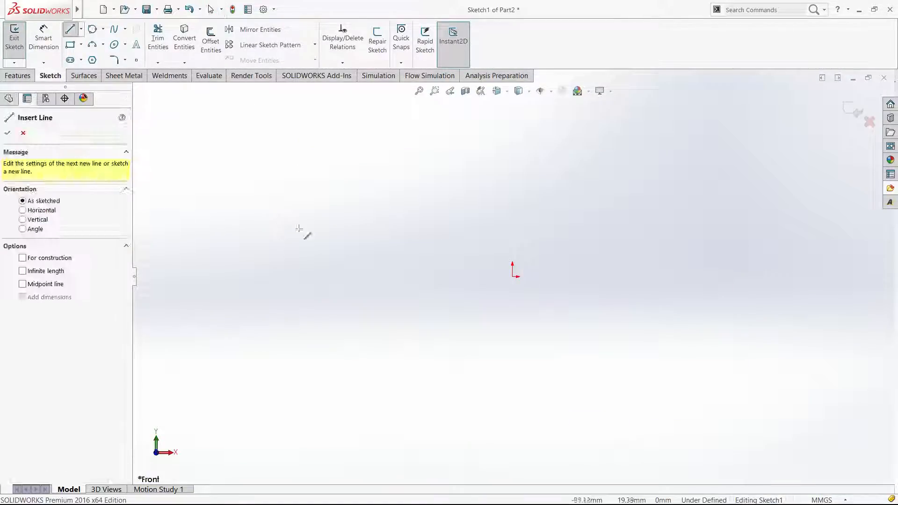
left_click(514, 276)
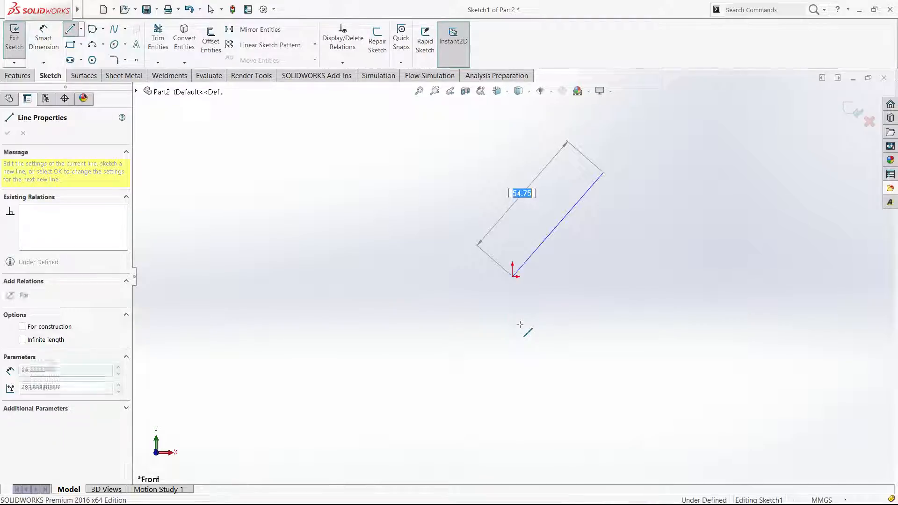
key("Escape")
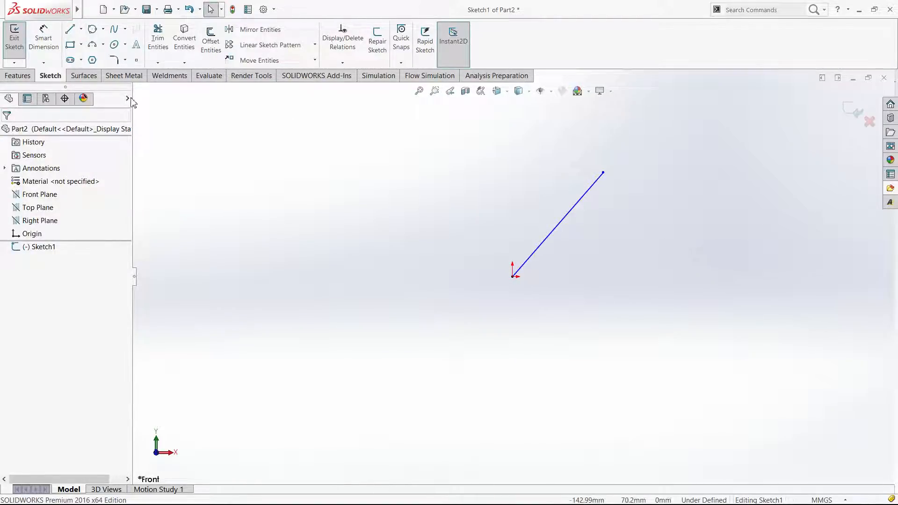
left_click(71, 29)
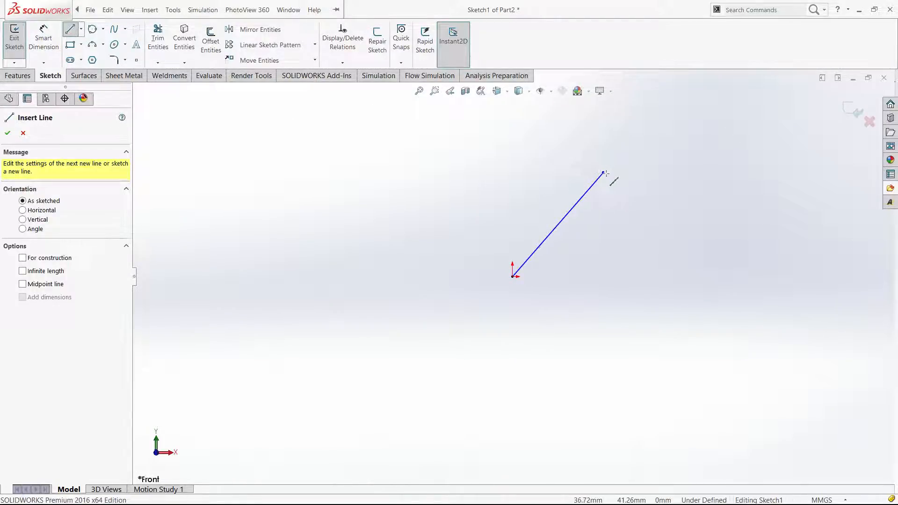
left_click(603, 173)
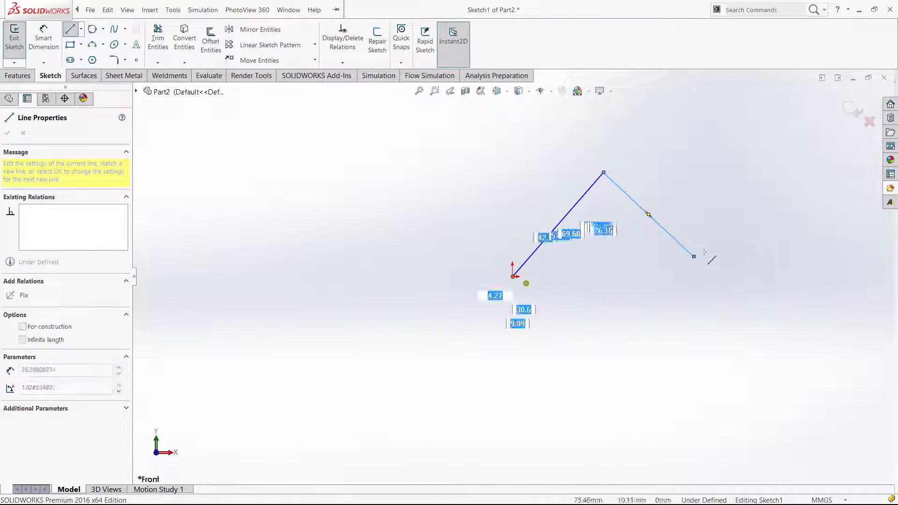
left_click(11, 75)
left_click(330, 187)
key("Escape")
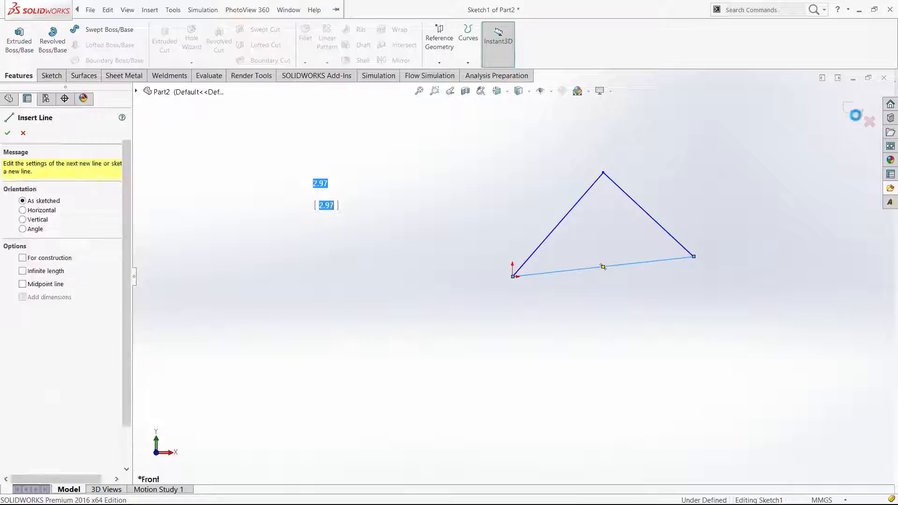
key("Escape")
left_click(327, 158)
key("Escape")
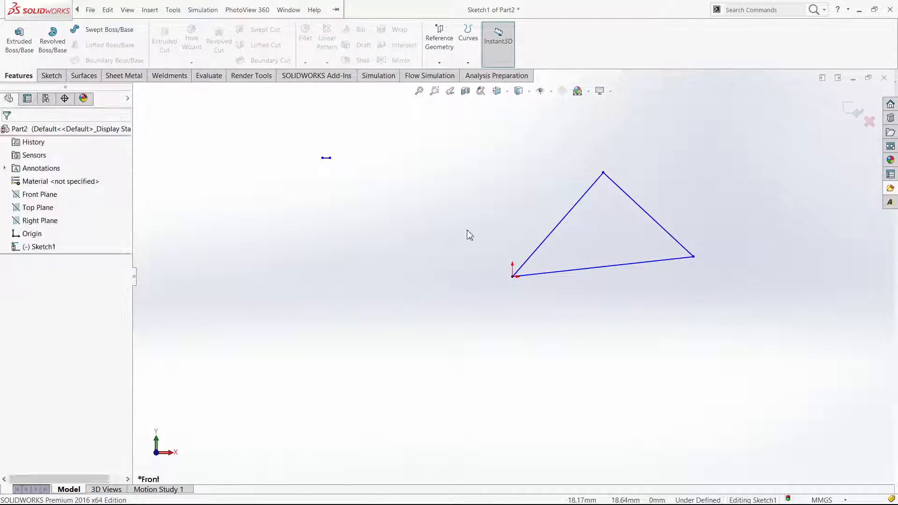
left_click(851, 112)
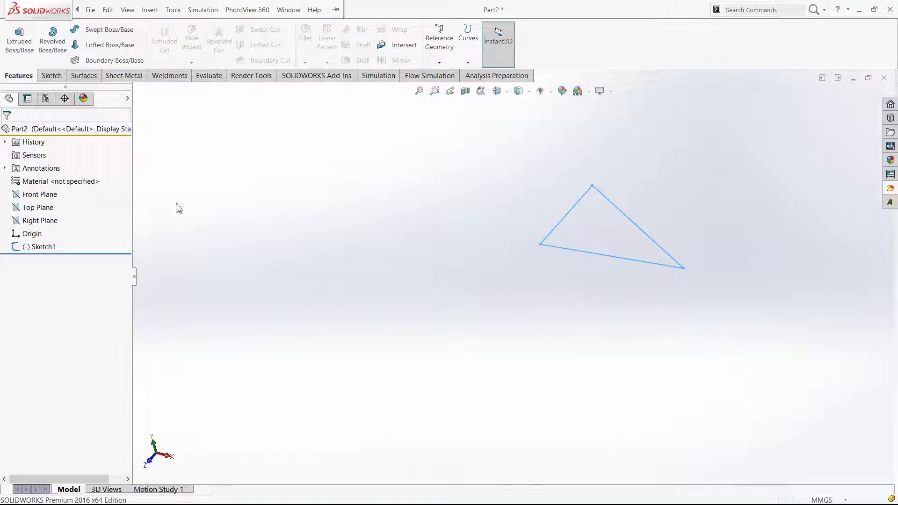
On the Top Plane, sketch a nearly vertical line about 92 mm long beside the triangle as the sweep path
left_click(38, 207)
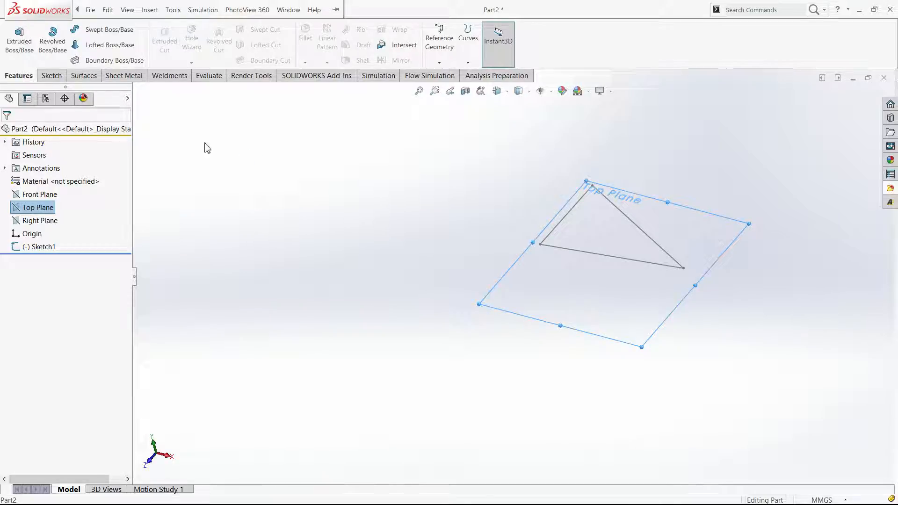
left_click(50, 76)
left_click(15, 37)
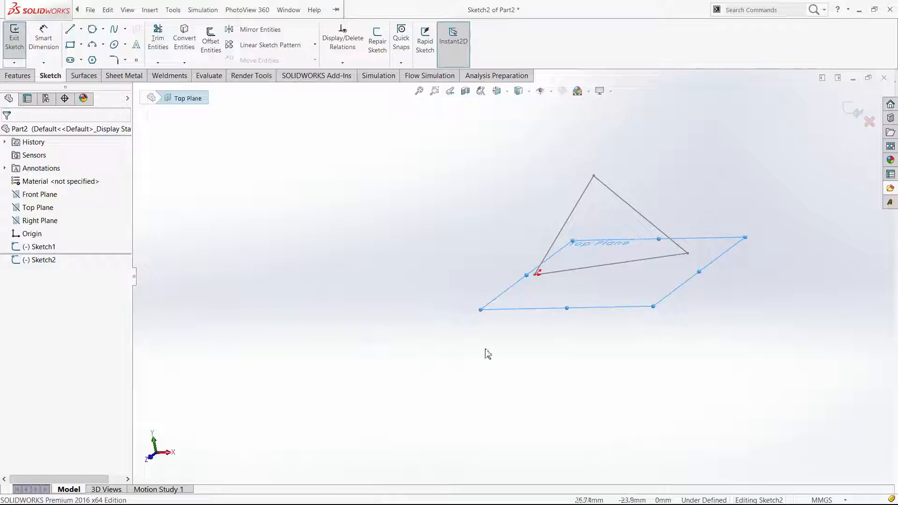
key("l")
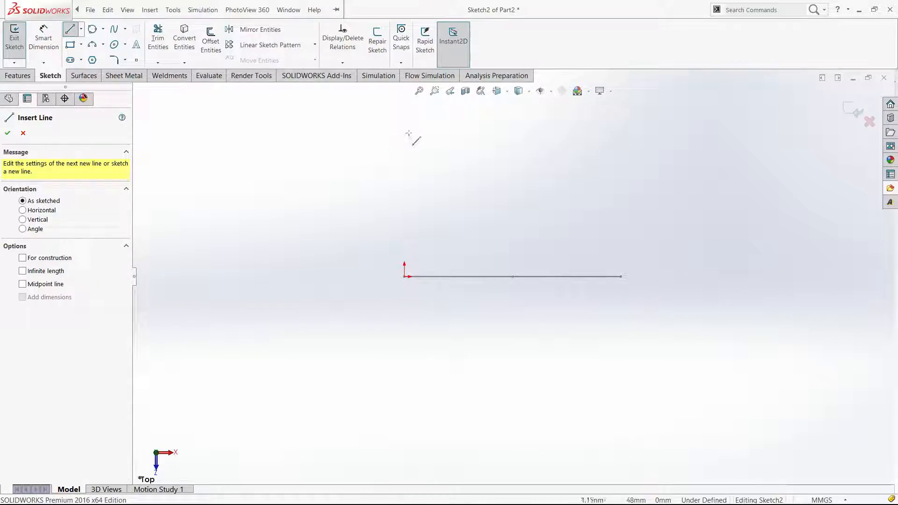
left_click(330, 130)
left_click(321, 413)
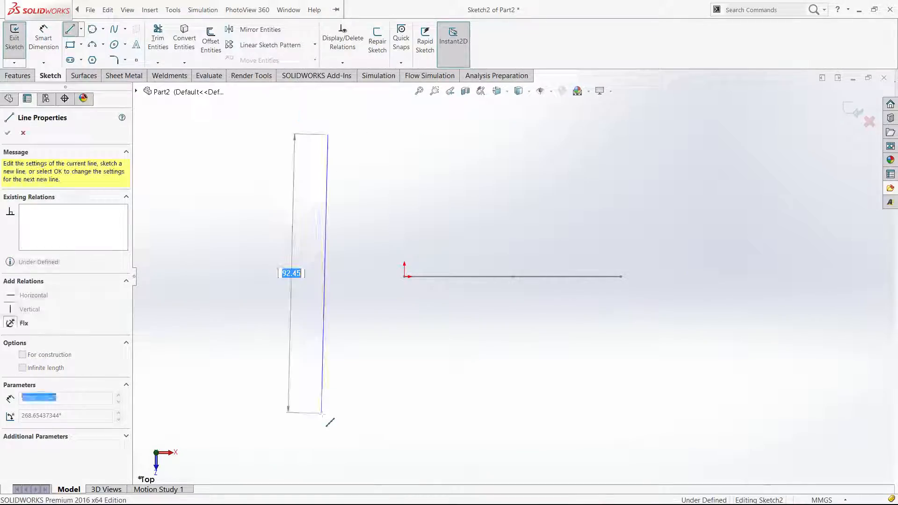
key("Escape")
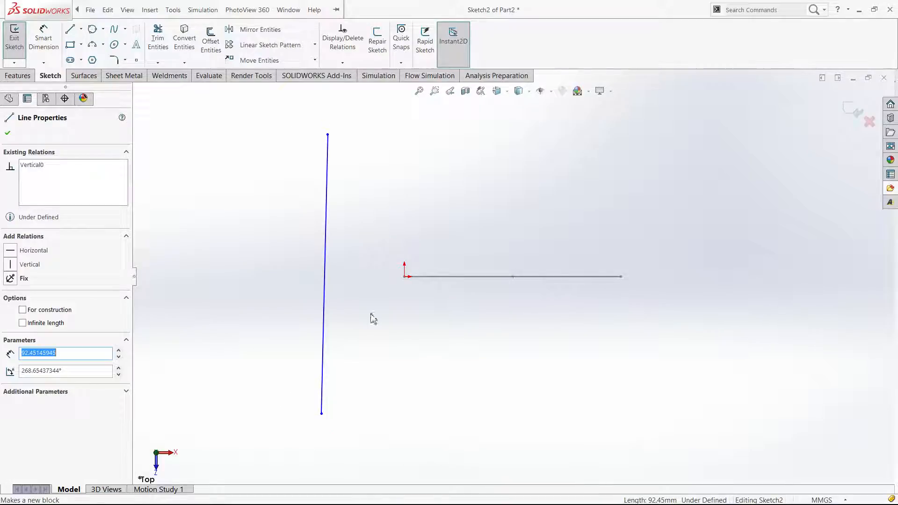
Make the path line vertical and coincident with the origin
left_click(368, 313)
left_click_drag(324, 300, 357, 306)
left_click(484, 341)
middle_click_drag(484, 302, 480, 234)
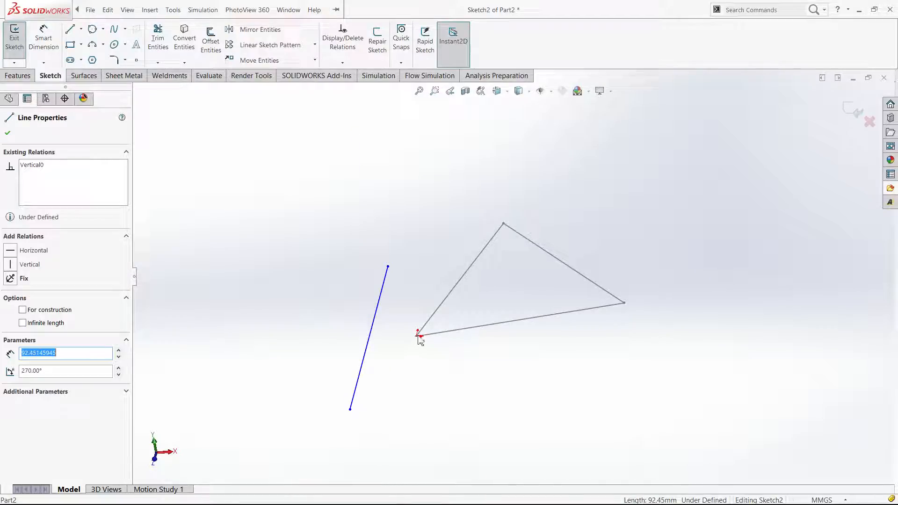
left_click(418, 335, "ctrl")
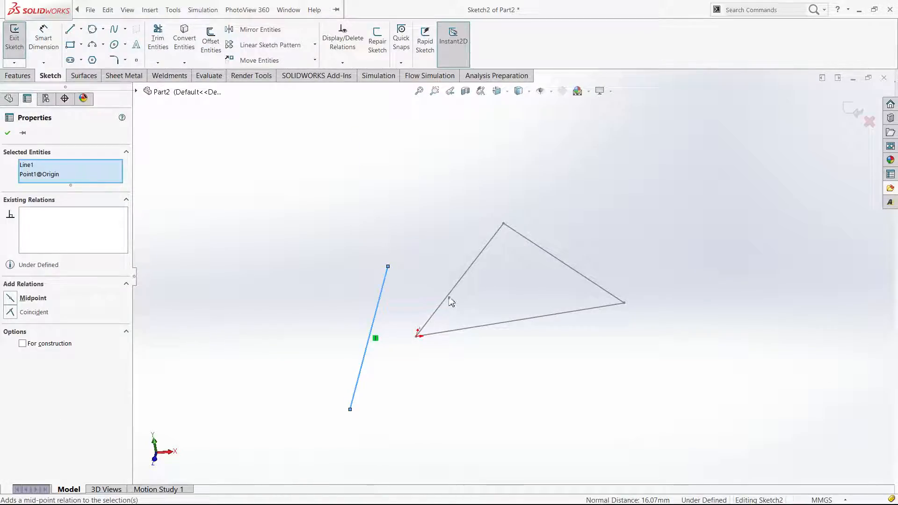
left_click(451, 296)
left_click(472, 361)
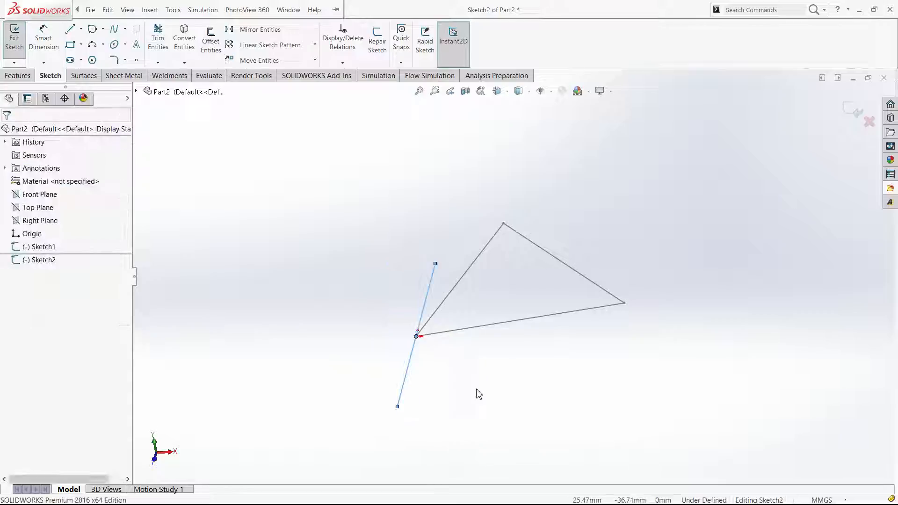
Stretch the near end of the path line farther from the origin and finish the path sketch
mouse_move(477, 395)
middle_mouse_down()
mouse_move(453, 422)
mouse_move(477, 251)
middle_mouse_up()
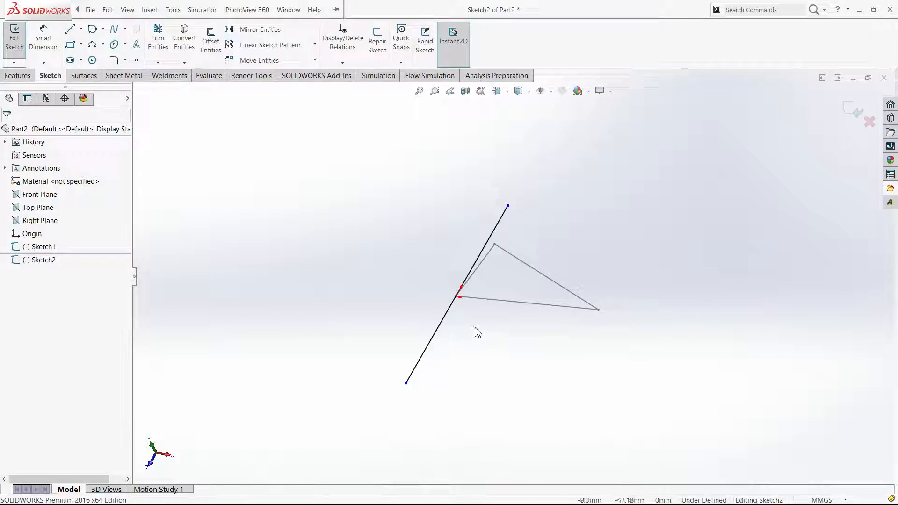
key("ctrl+8")
left_click_drag(475, 327, 476, 424)
left_click(705, 176)
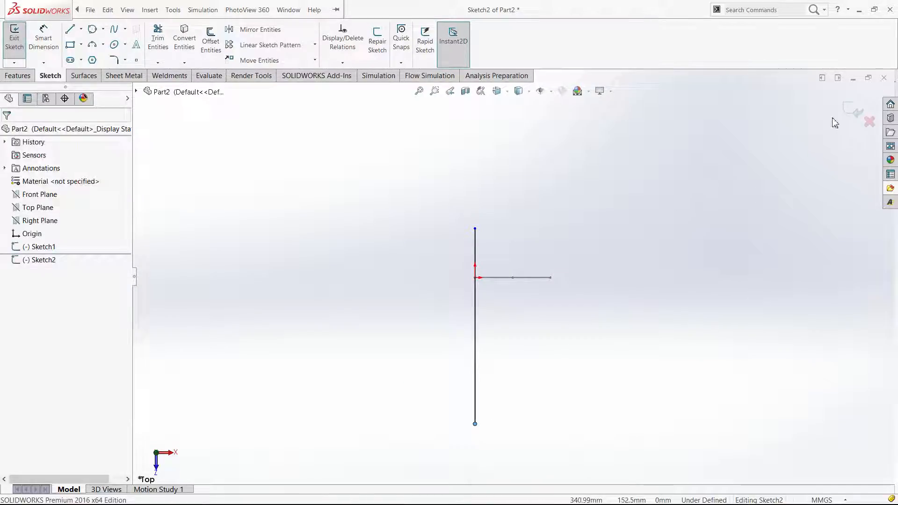
left_click(850, 109)
Set up a Swept Boss/Base with the triangle as profile and the line as path, sweeping in both directions
left_click(580, 355)
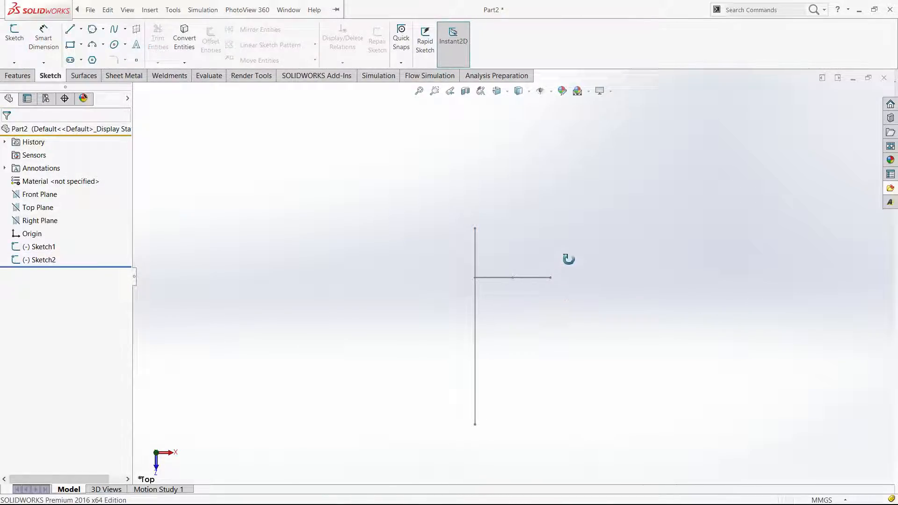
mouse_move(497, 280)
middle_mouse_down()
mouse_move(525, 258)
mouse_move(563, 300)
middle_mouse_up()
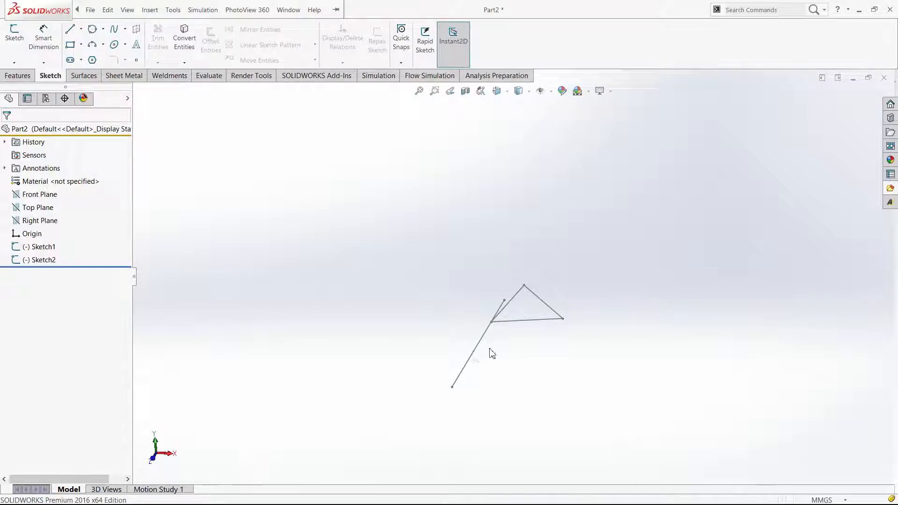
left_click(21, 76)
left_click(98, 45)
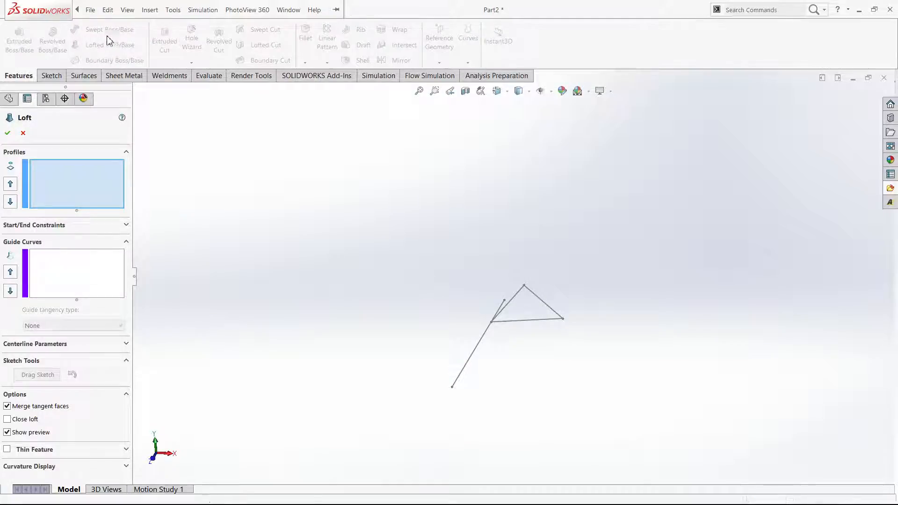
key("Escape")
left_click(102, 33)
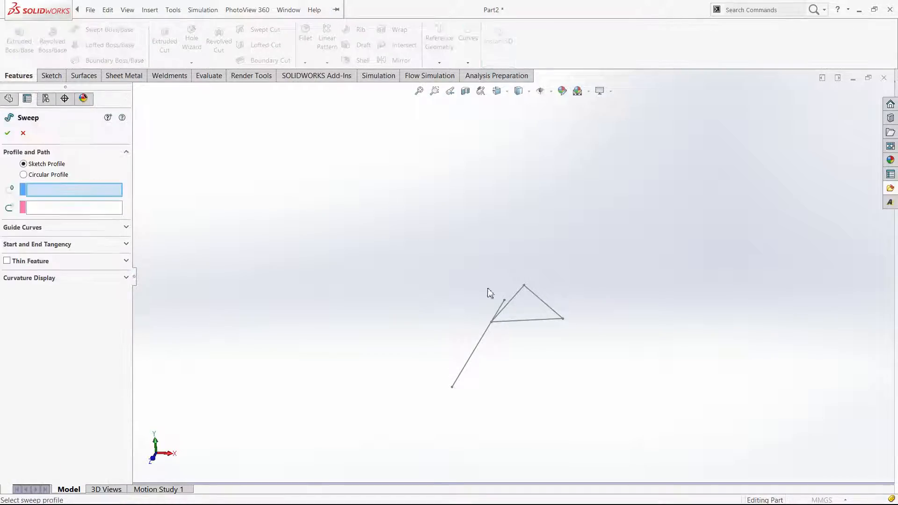
left_click(516, 320)
left_click(492, 345)
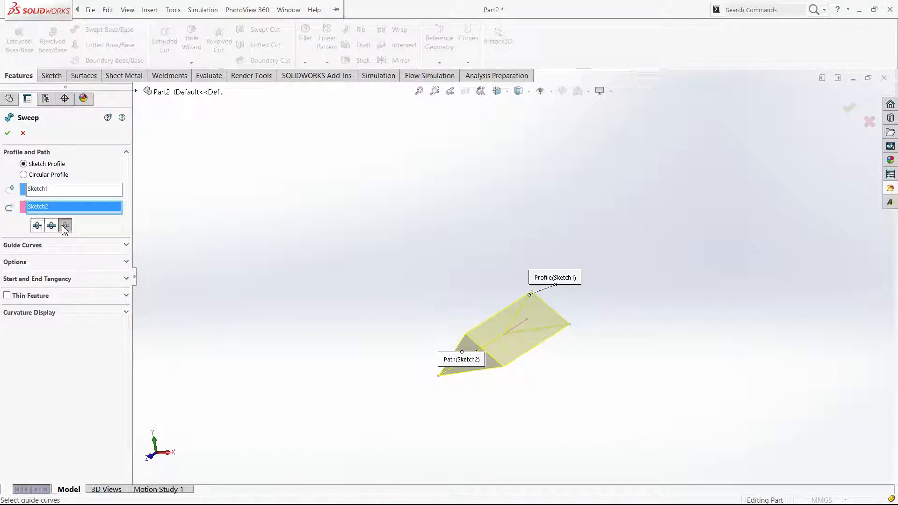
left_click(54, 227)
middle_click_drag(336, 287, 295, 255)
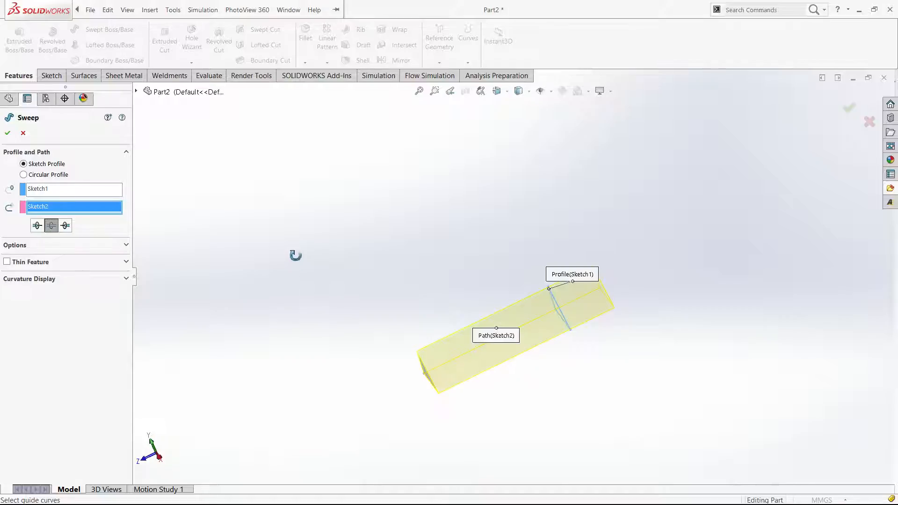
Set the sweep's profile twist to Specify Twist Value in degrees, with 13° in Direction 1
left_click(54, 245)
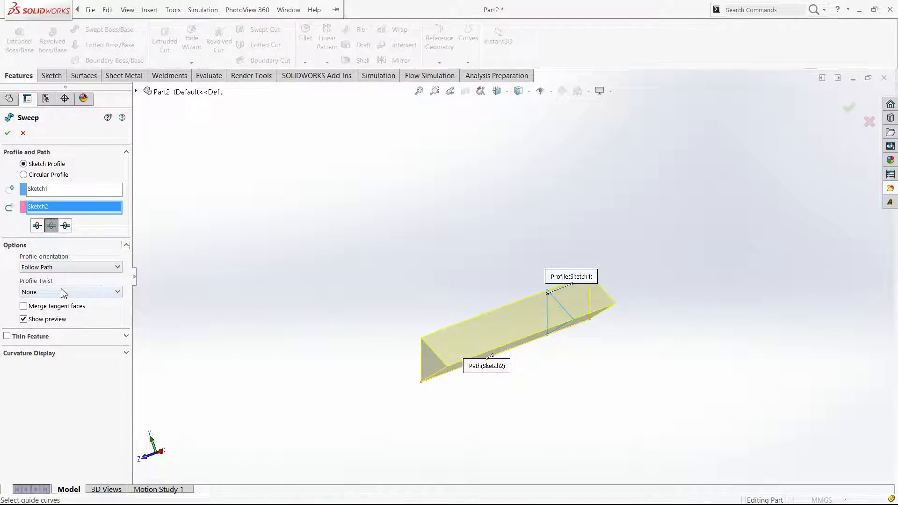
left_click(68, 316)
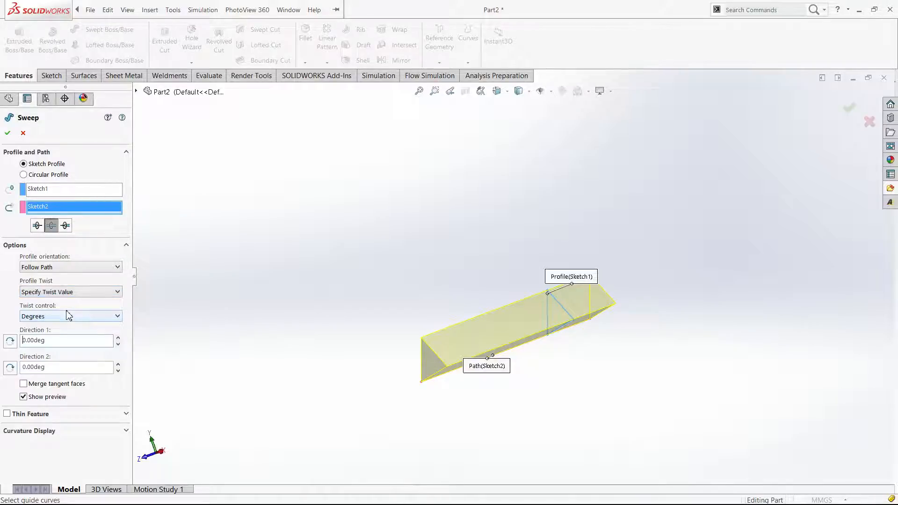
left_click(118, 338)
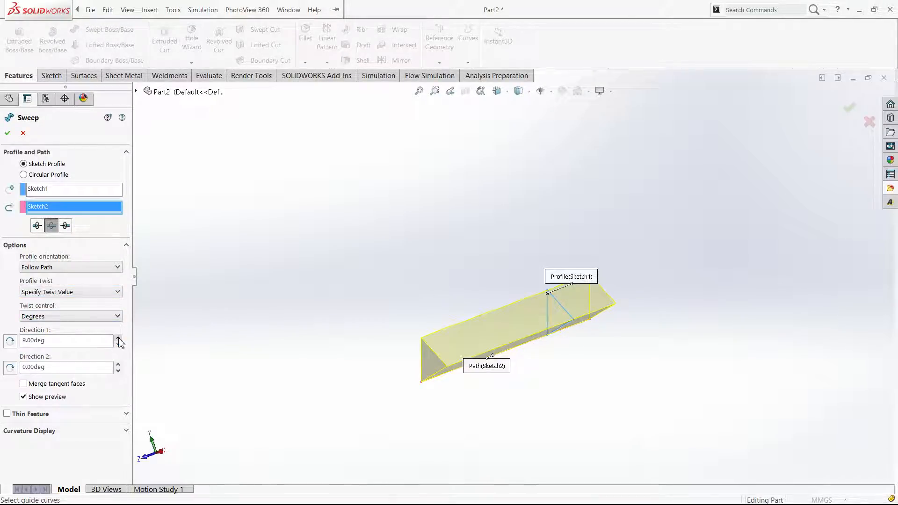
left_click(118, 338)
left_click(119, 338)
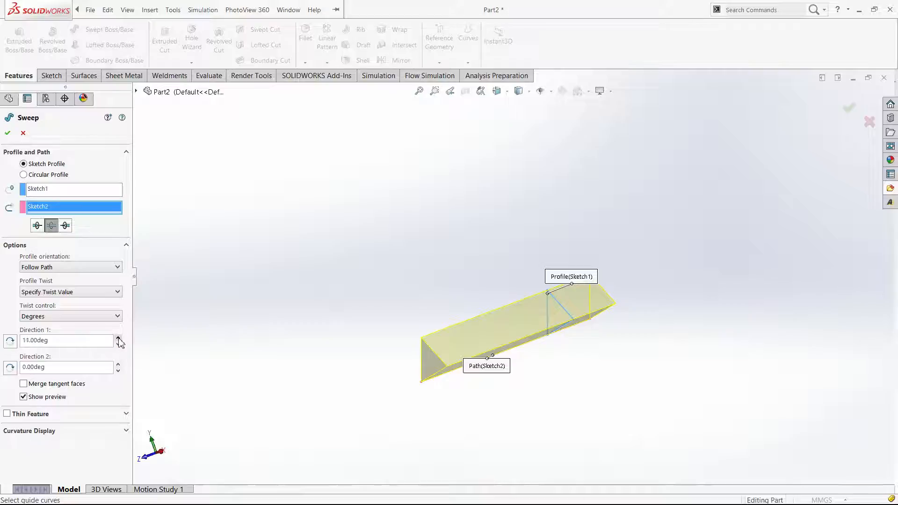
Reverse the Direction 2 twist, increase its twist angle, and accept the sweep
left_click(118, 364)
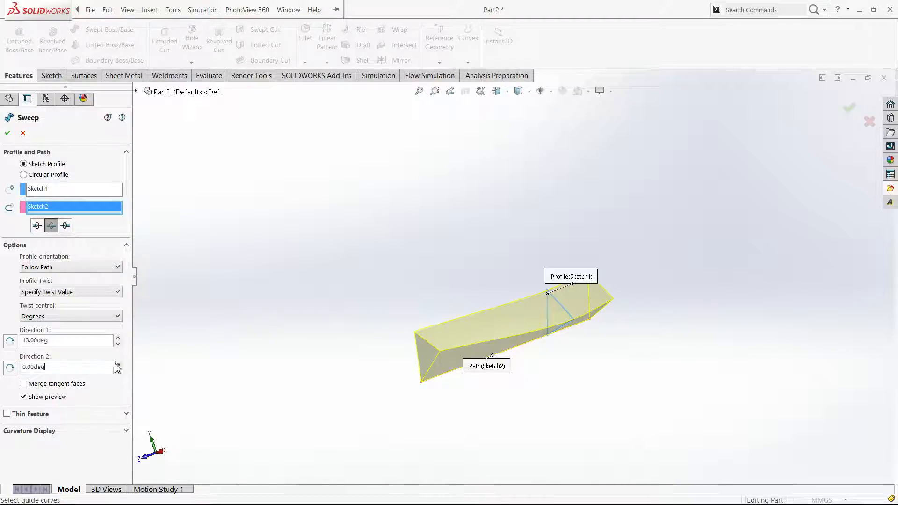
left_click(119, 364)
left_click(118, 364)
left_click(119, 364)
left_click(119, 364)
left_click(6, 370)
left_click(118, 364)
left_click(118, 364)
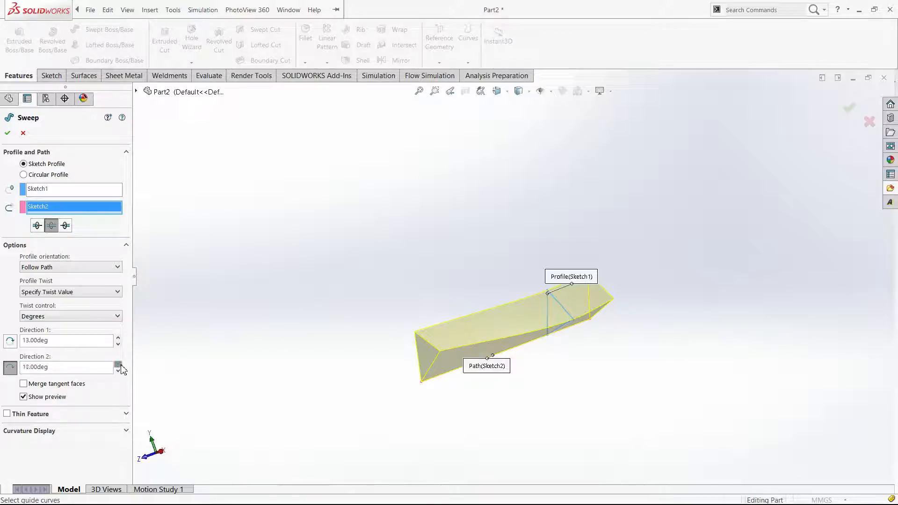
left_click(118, 364)
left_click(118, 364)
left_click(7, 133)
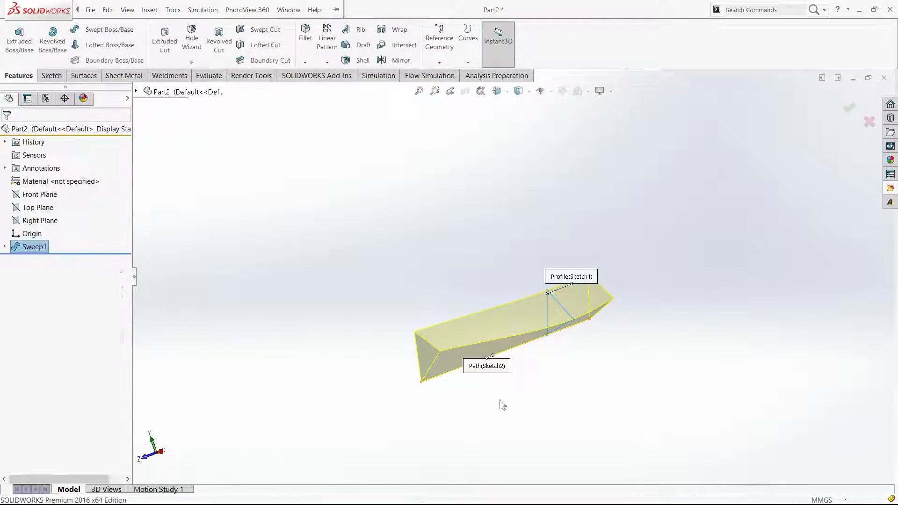
Inspect the twisted sweep and delete the feature, keeping its profile and path sketches
left_click(561, 391)
mouse_move(593, 407)
middle_mouse_down()
mouse_move(655, 446)
mouse_move(724, 406)
mouse_move(697, 435)
mouse_move(623, 405)
mouse_move(603, 345)
mouse_move(575, 384)
middle_mouse_up()
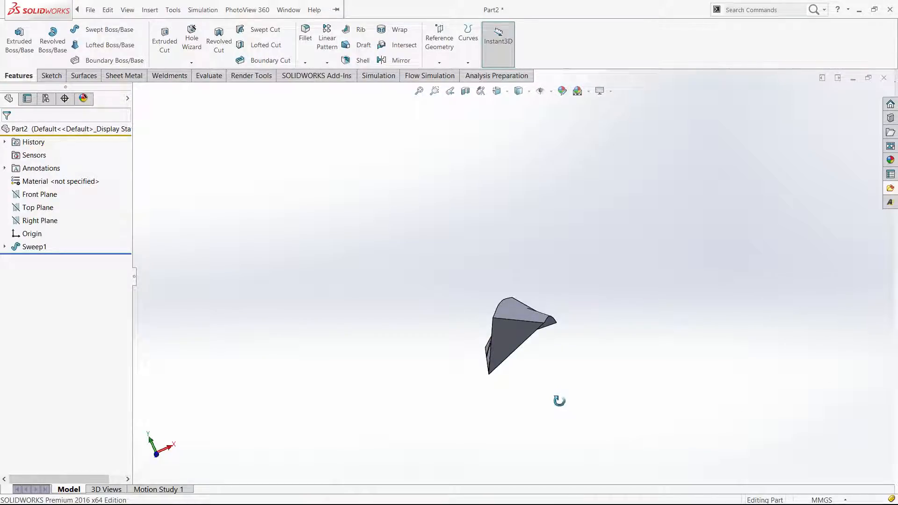
left_click(29, 247)
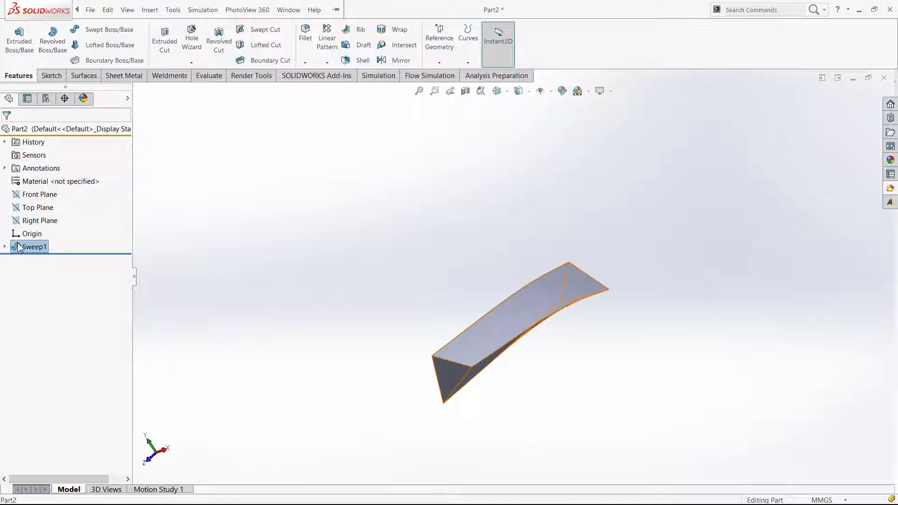
key("Delete")
key("Return")
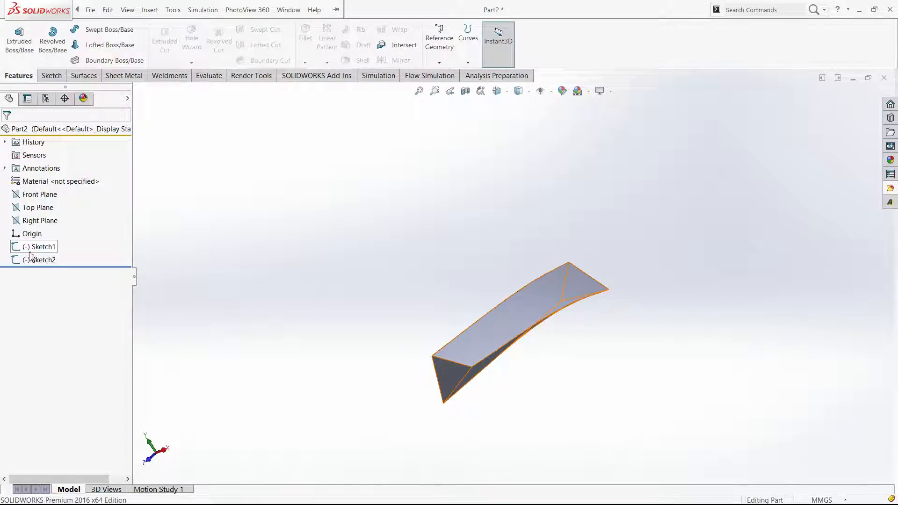
Delete the triangle profile sketch and the line path sketch from the part
key("Delete")
key("Return")
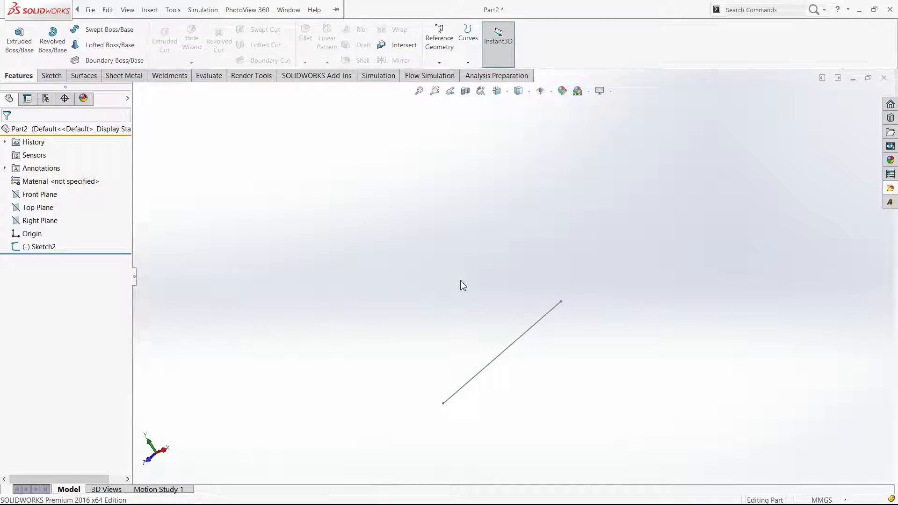
key("ctrl+7")
left_click(38, 248)
key("Delete")
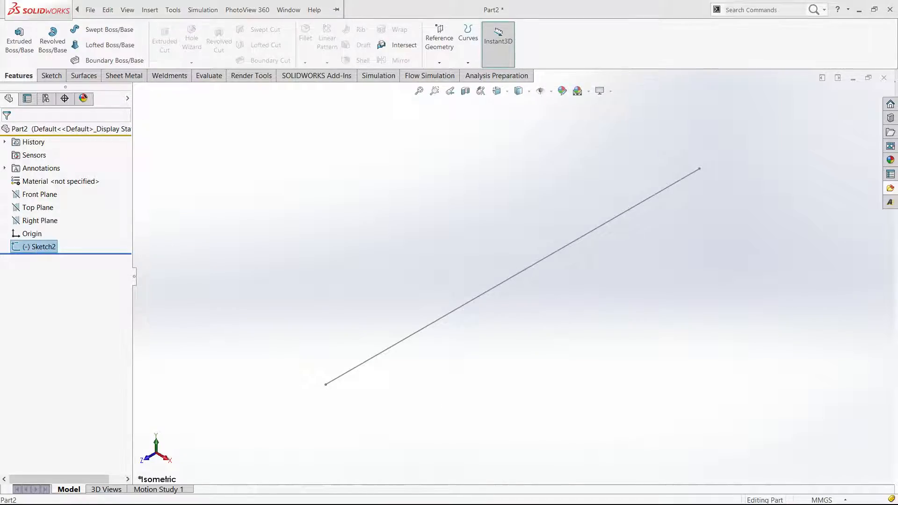
key("Return")
Start a new sketch on the Top Plane and show it in isometric orientation
left_click(37, 207)
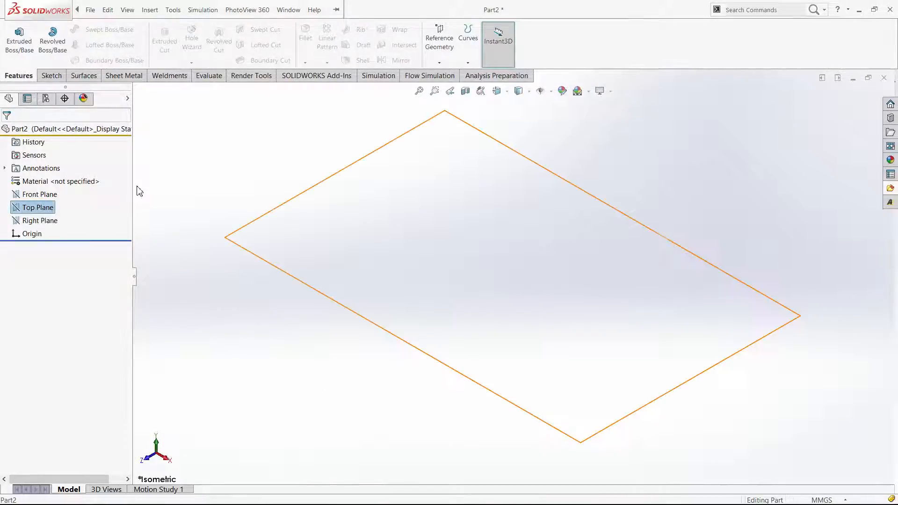
left_click(48, 211)
left_click(49, 188)
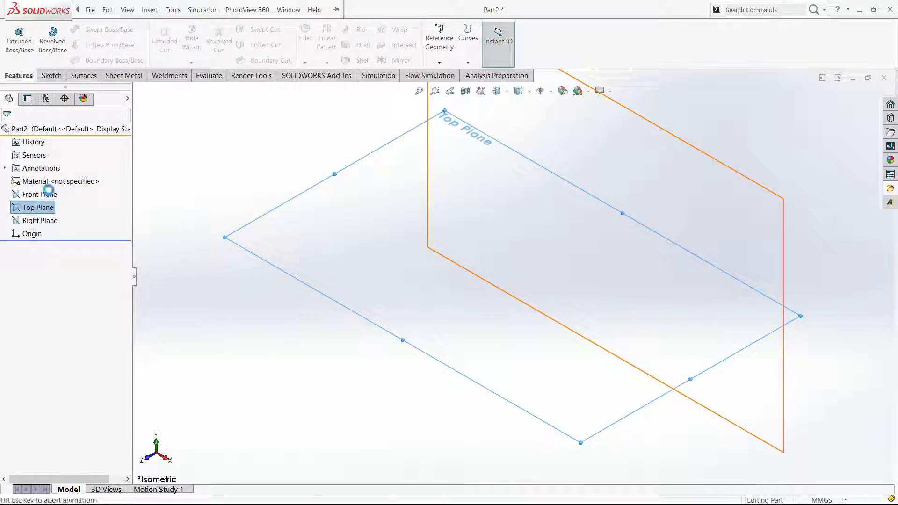
key("w")
key("s")
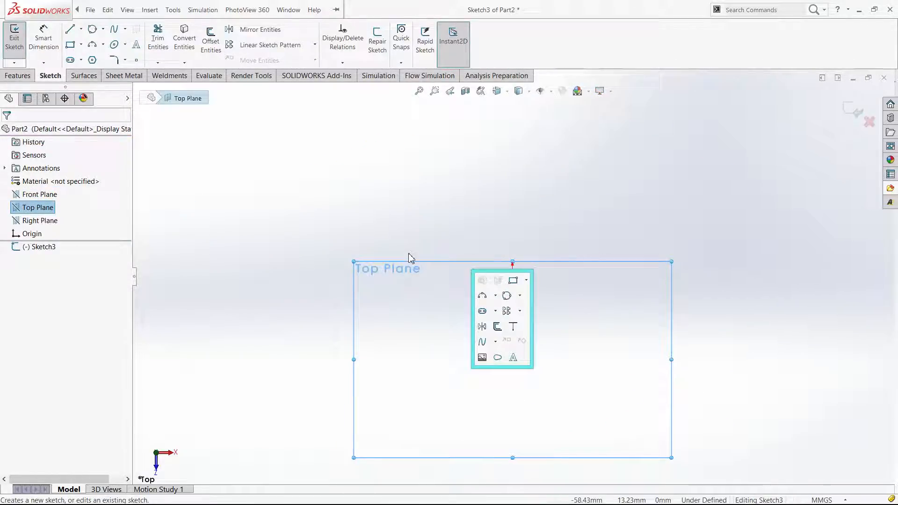
key("ctrl+7")
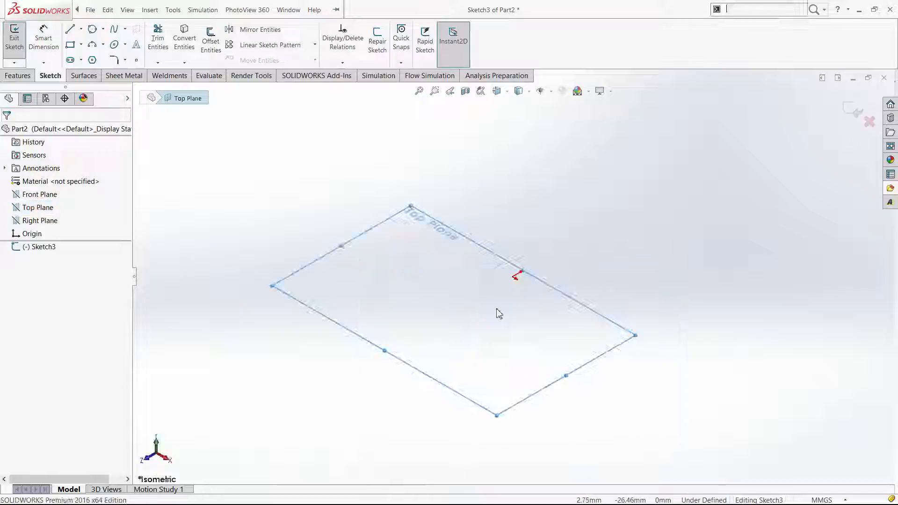
key("s")
left_click(115, 29)
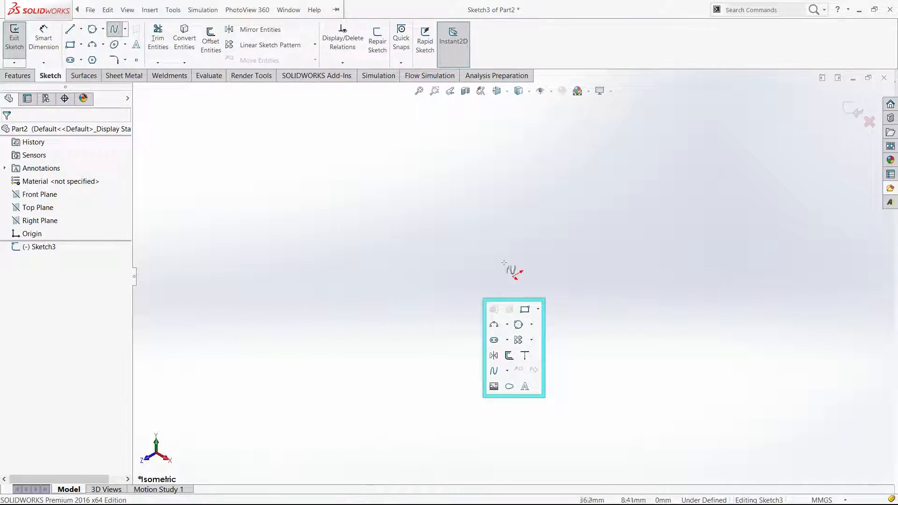
left_click(513, 277)
left_click(435, 320)
left_click(513, 277)
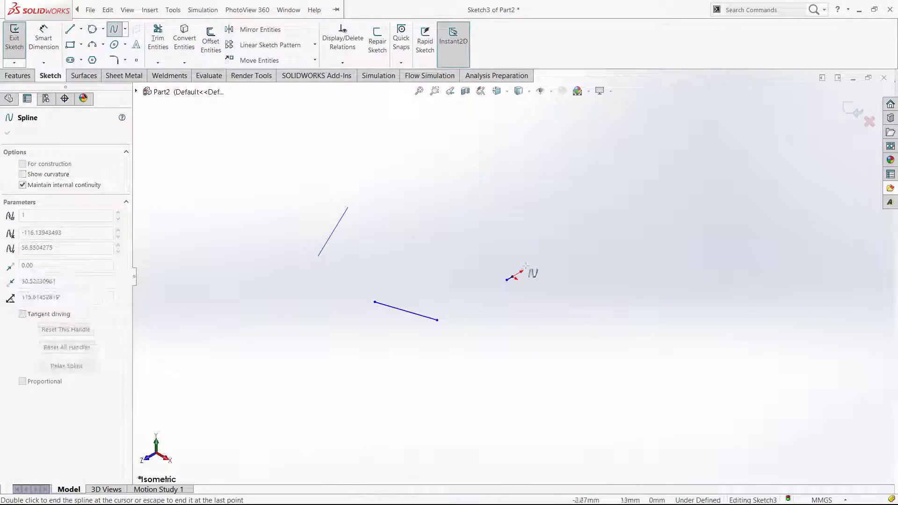
key("Escape")
key("ctrl+b")
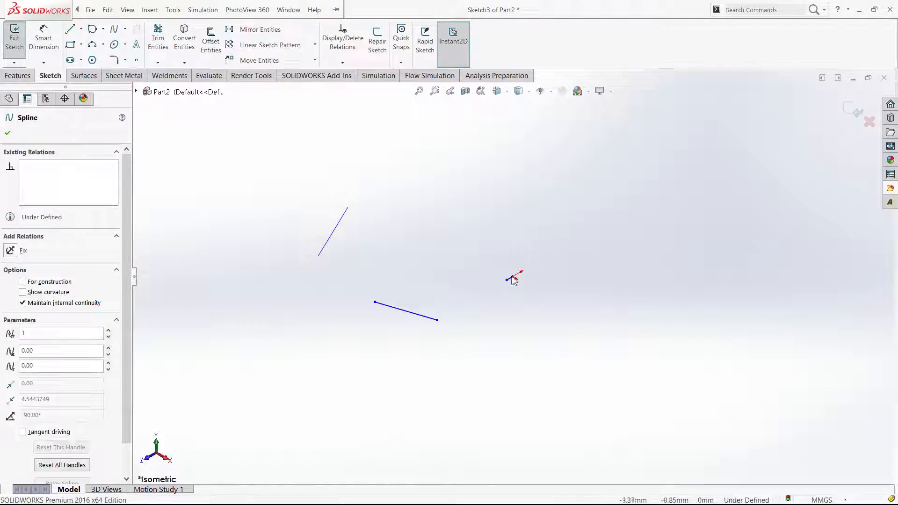
key("Escape")
Sketch a closed four-point spline loop starting and ending at the origin, and exit the sketch
left_click(114, 29)
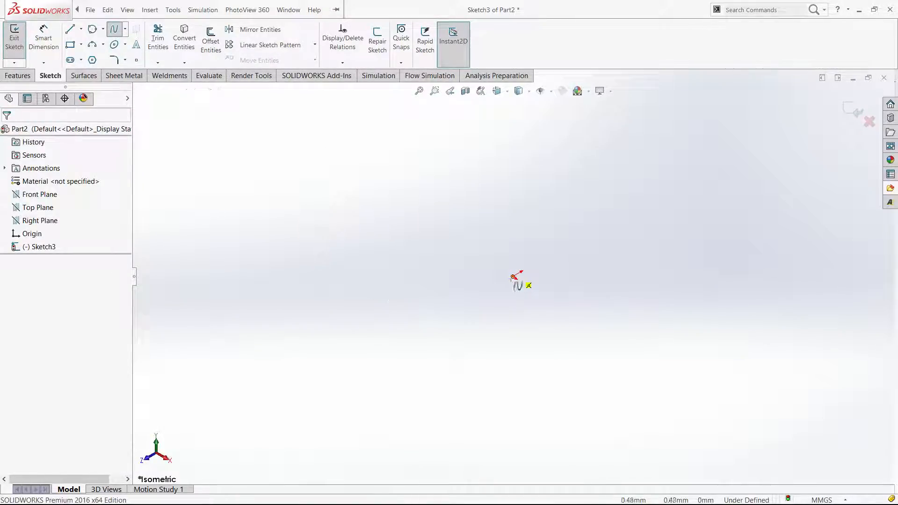
left_click(513, 277)
left_click(399, 323)
left_click(334, 219)
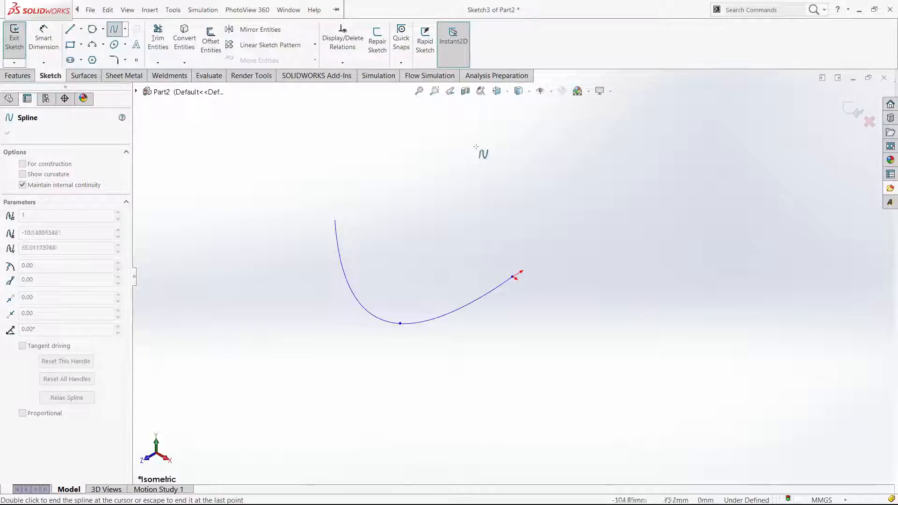
left_click(514, 277)
key("Escape")
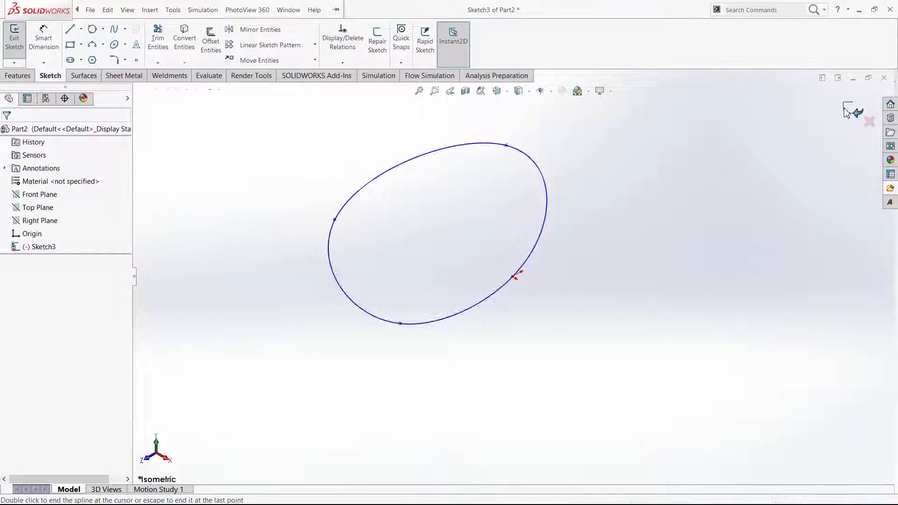
left_click(851, 110)
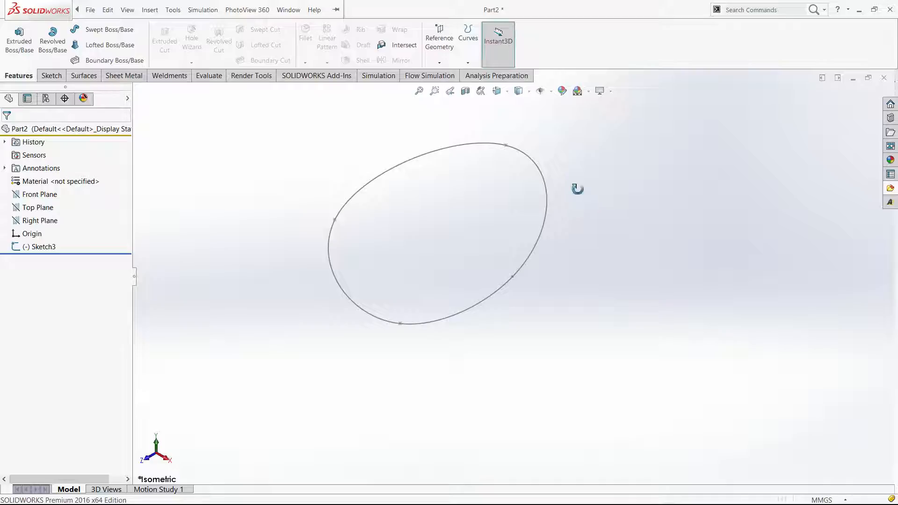
Set up a Swept Boss/Base with a circular profile and the closed spline as its path
left_click(93, 29)
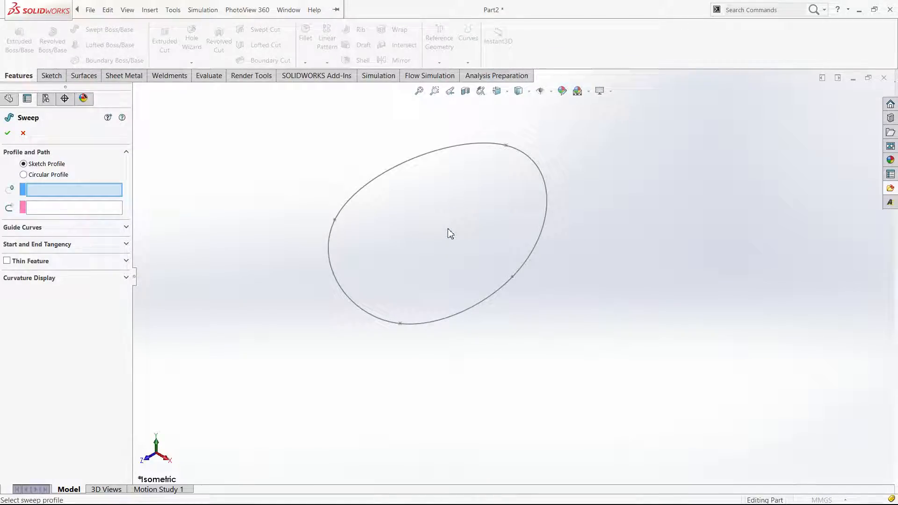
left_click(46, 209)
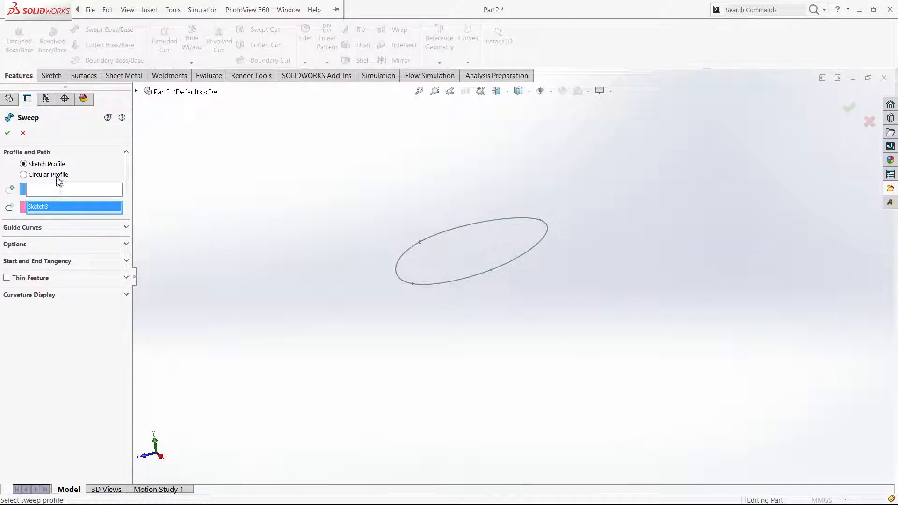
left_click(57, 177)
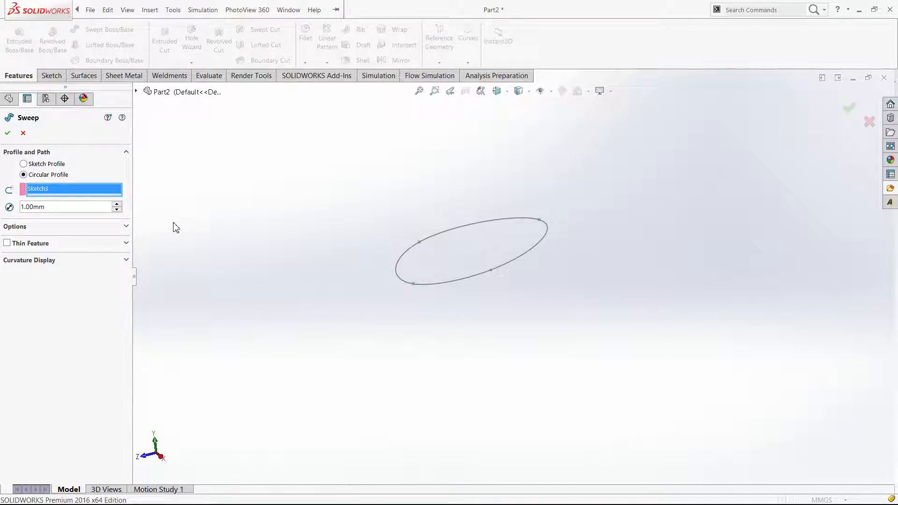
Set the circular profile's diameter to 16 mm, enable a one-direction thin feature, and accept the sweep
left_click(118, 205)
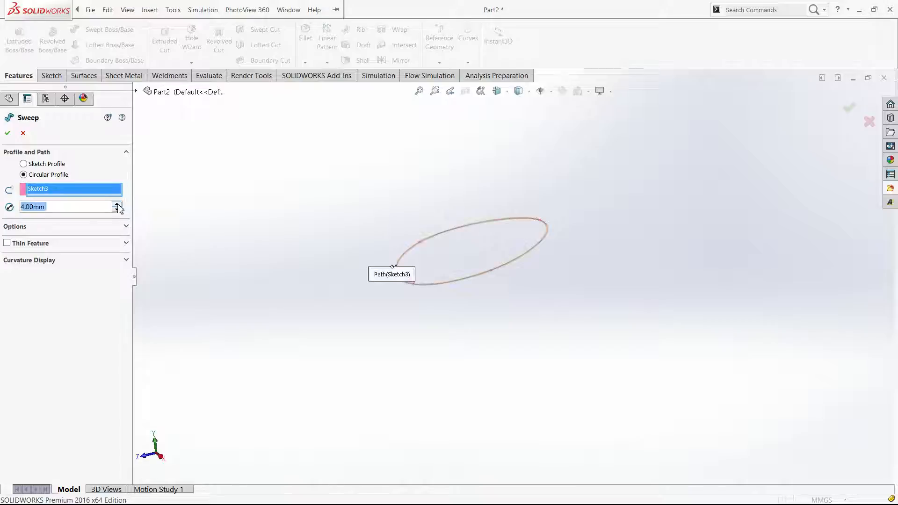
left_click(118, 204)
left_click(118, 205)
left_click(117, 205)
left_click(118, 205)
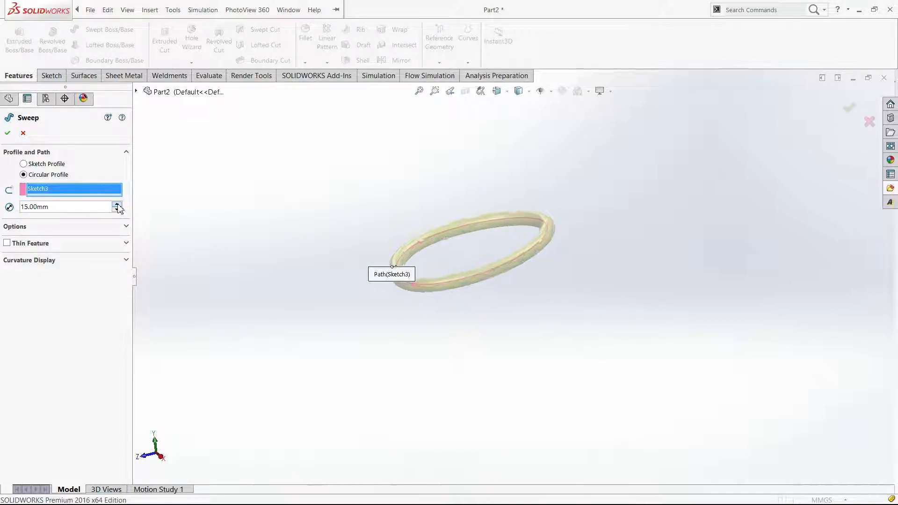
left_click(118, 204)
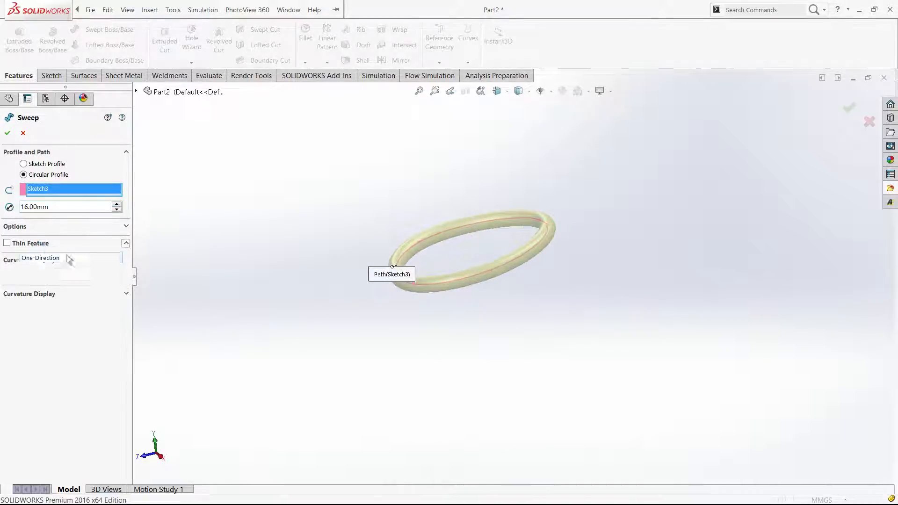
left_click(42, 246)
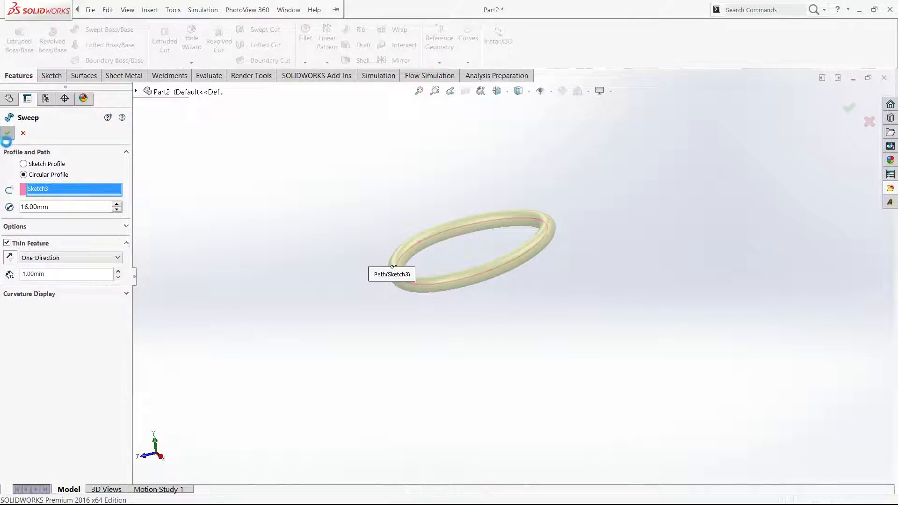
left_click(8, 133)
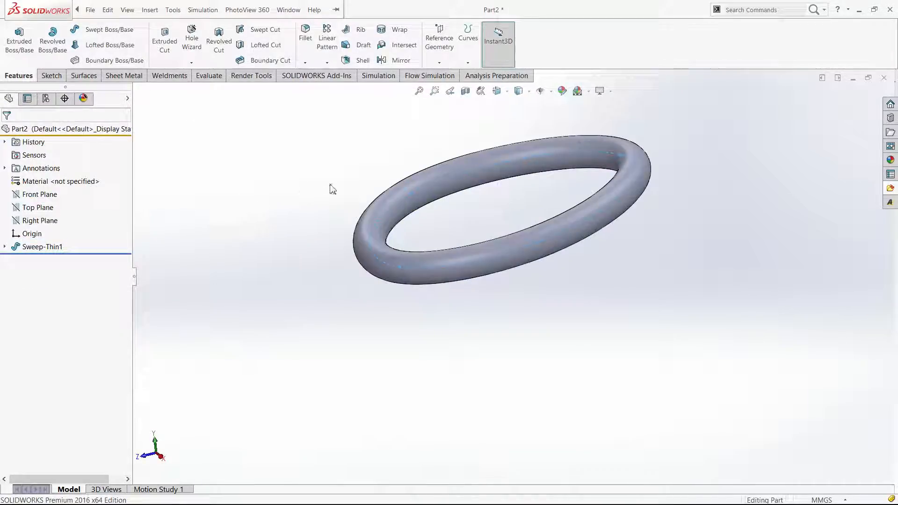
Examine the swept ring's hollow interior and thin wall in a section view, and restore the unsectioned display
left_click(465, 91)
left_click(8, 133)
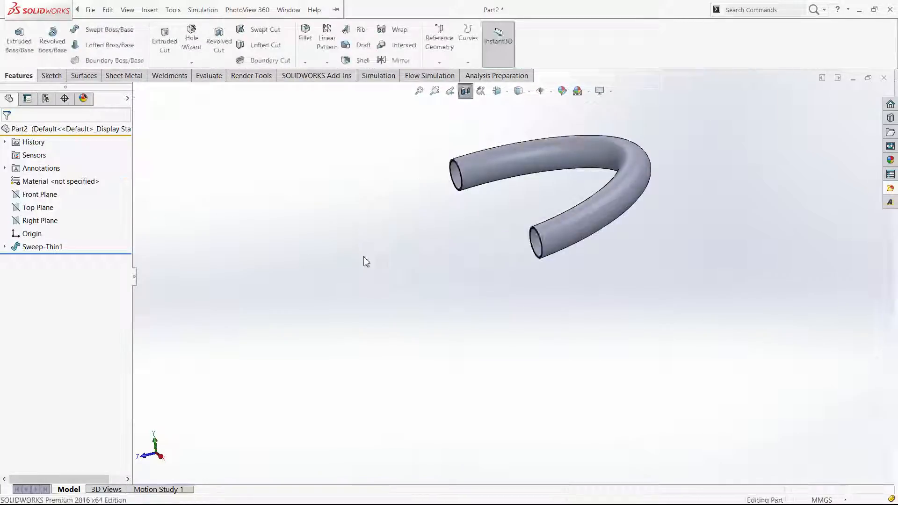
key("ctrl+4")
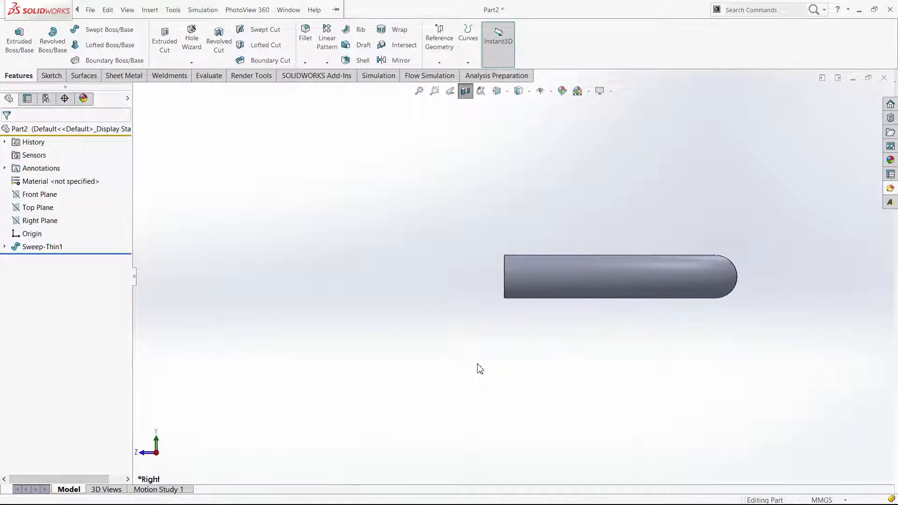
key("ctrl+1")
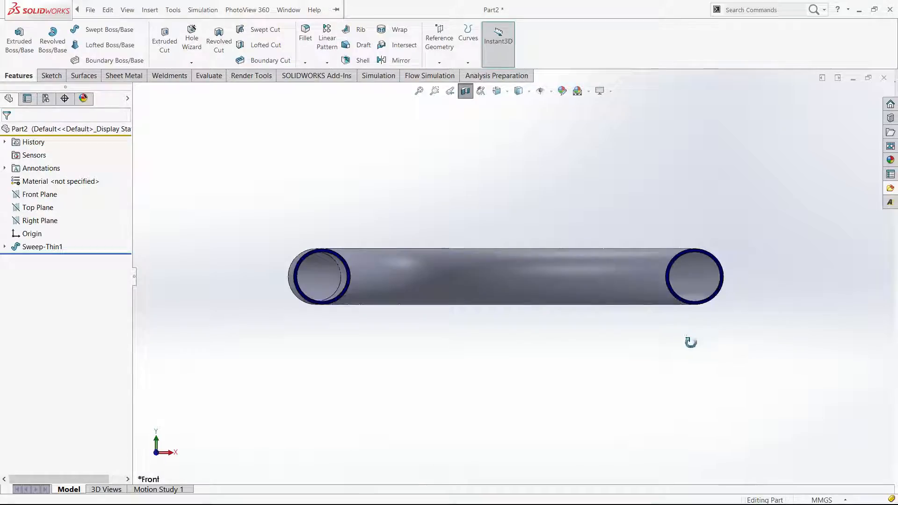
middle_click_drag(691, 343, 650, 406)
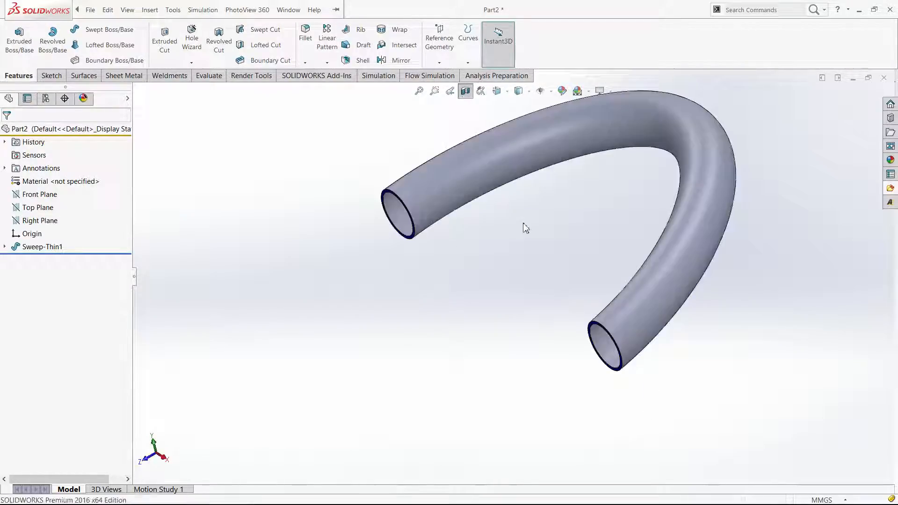
scroll(513, 276, "up", 7)
middle_click_drag(524, 282, 610, 203)
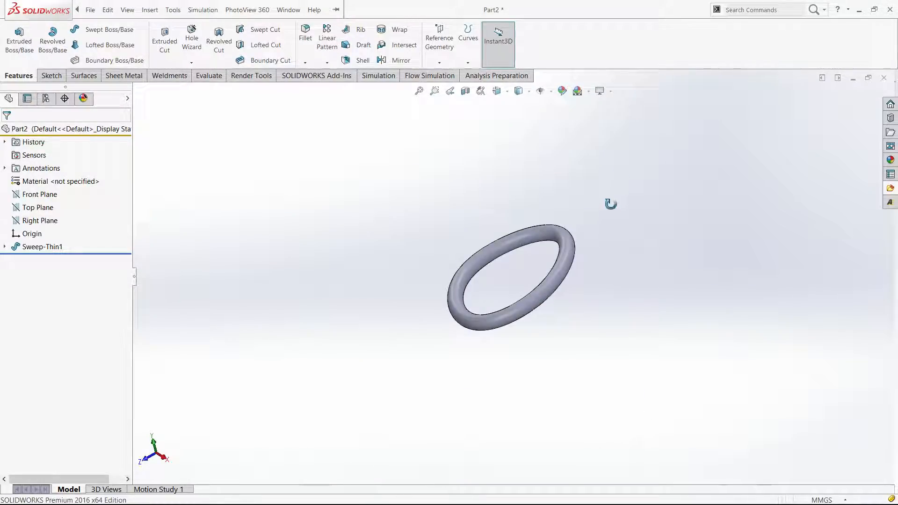
middle_click_drag(503, 317, 609, 354)
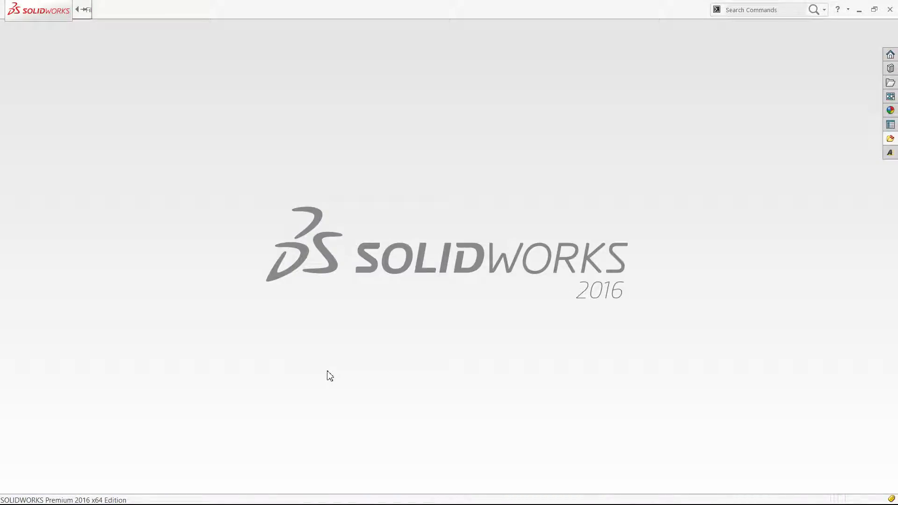
Create a new part document and start a sketch on its Top Plane
key("ctrl+n")
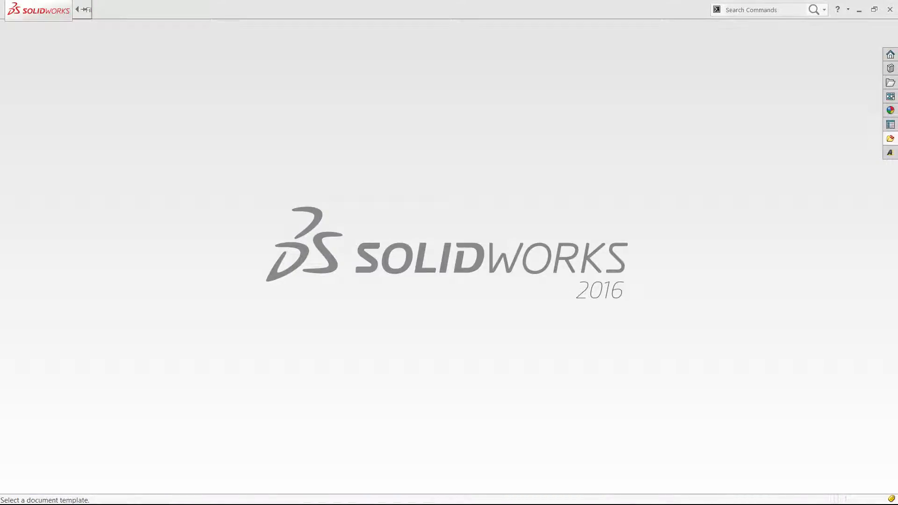
double_click(309, 137)
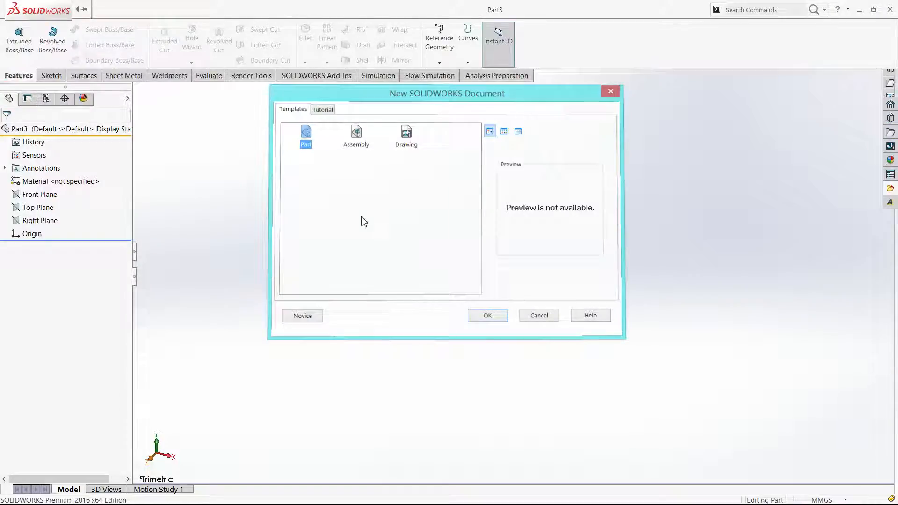
left_click(46, 208)
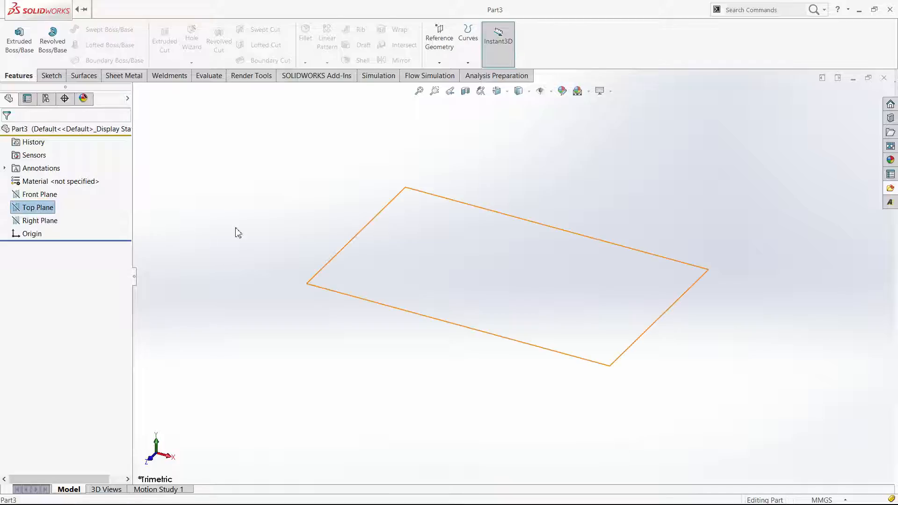
right_click_drag(250, 223, 225, 246)
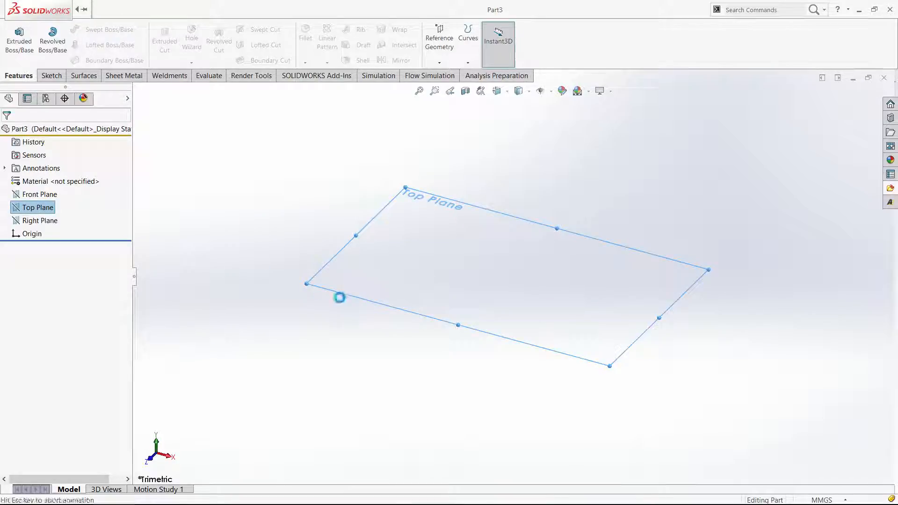
Draw a 100 by 100 mm center rectangle on the sketch origin
key("s")
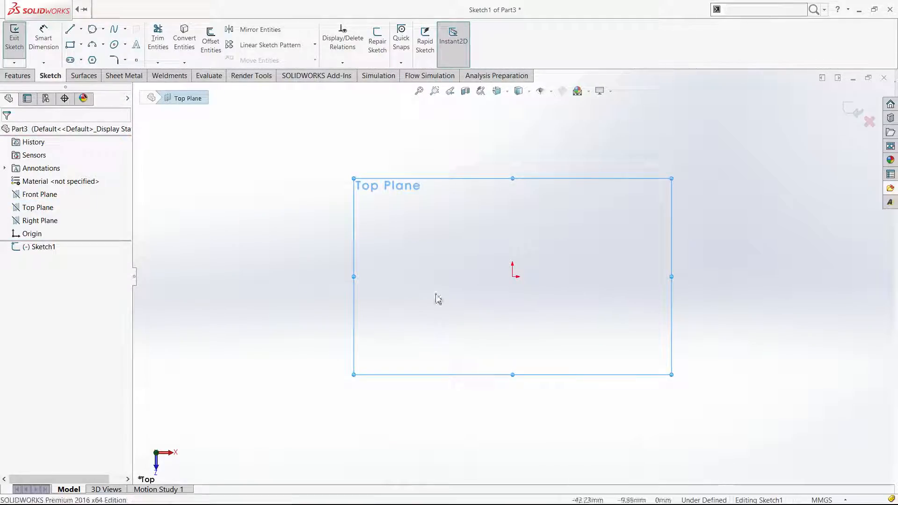
left_click(260, 156)
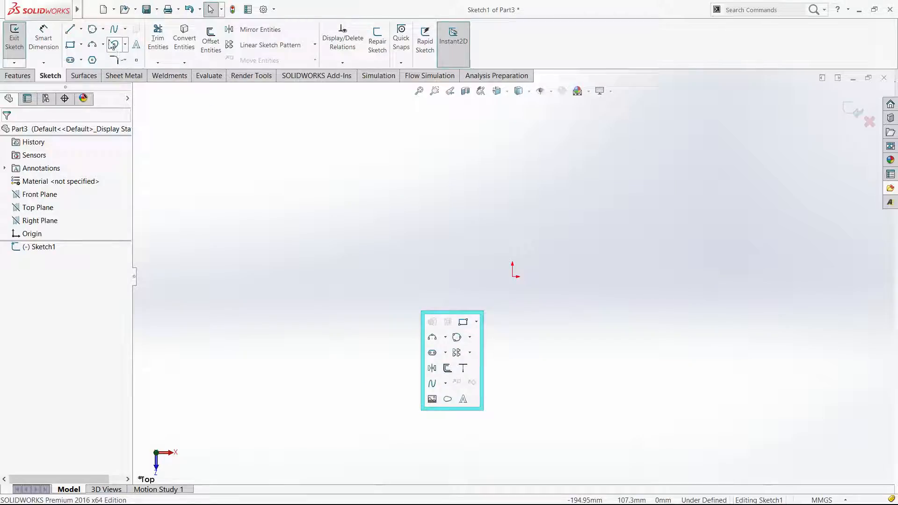
left_click(81, 49)
left_click(88, 71)
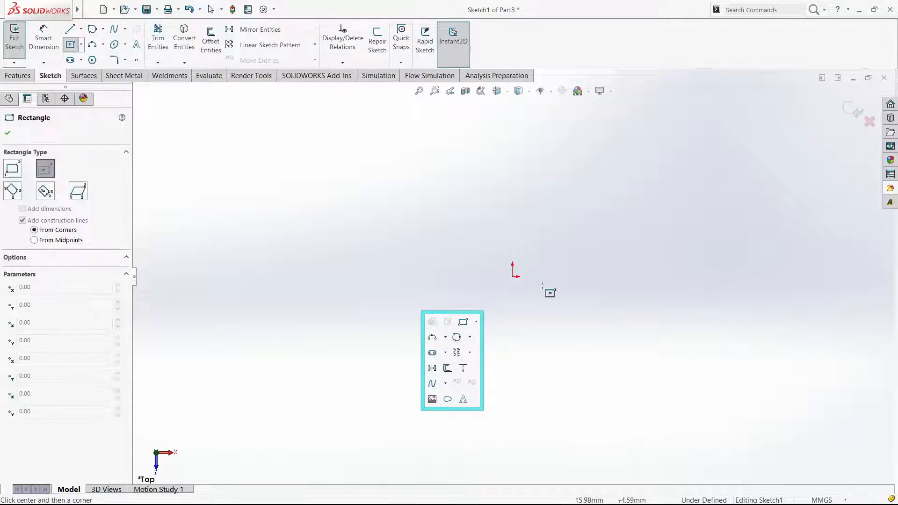
left_click(512, 276)
type("100")
key("Tab")
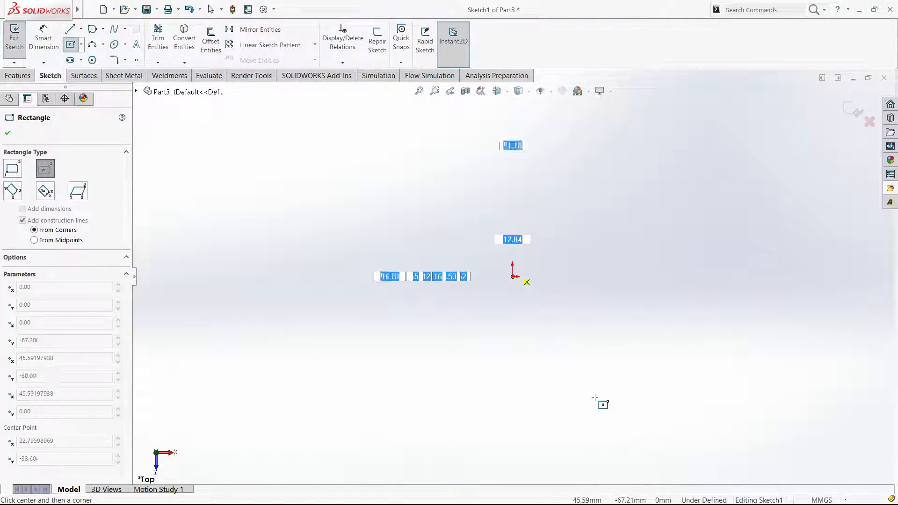
type("100")
key("Return")
key("Escape")
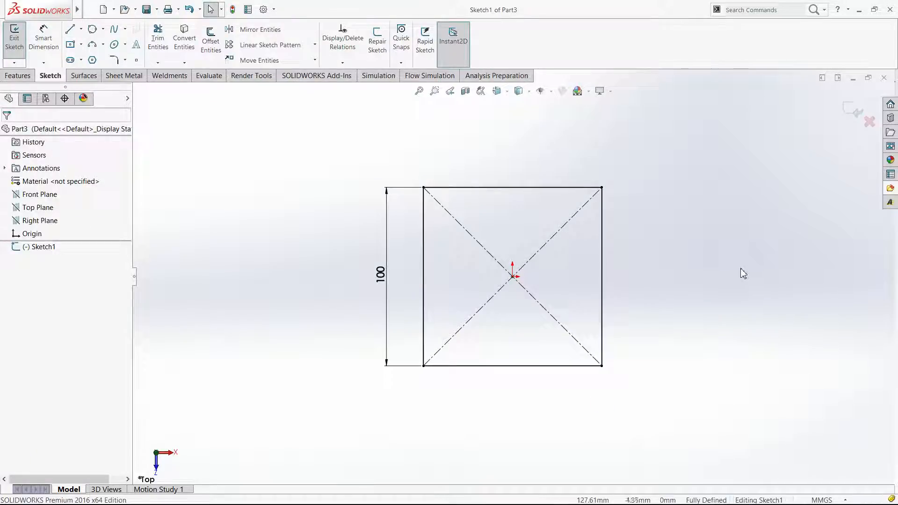
Draw a 100 mm diameter circle on the positive X side of the square, level with the origin
scroll(740, 271, "up", 1)
right_click_drag(717, 282, 789, 287)
scroll(763, 276, "up", 4)
left_click(763, 276)
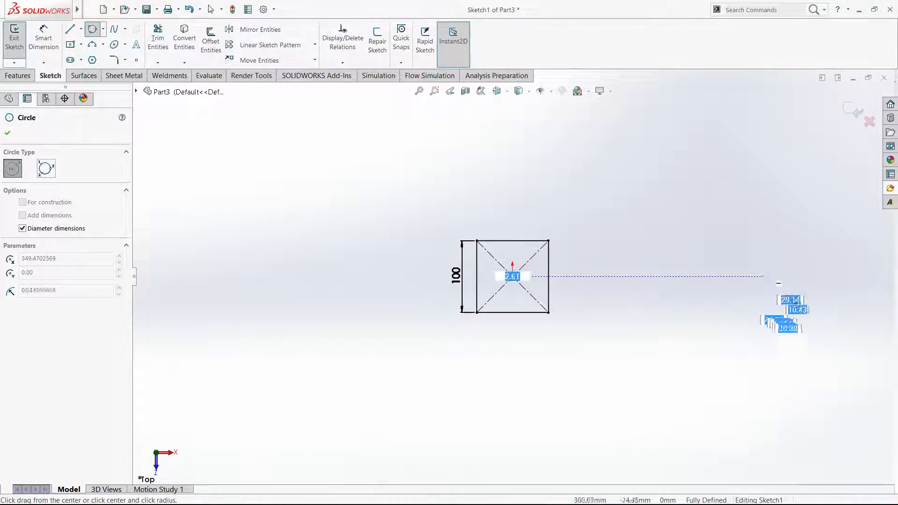
type("100")
key("Return")
key("Escape")
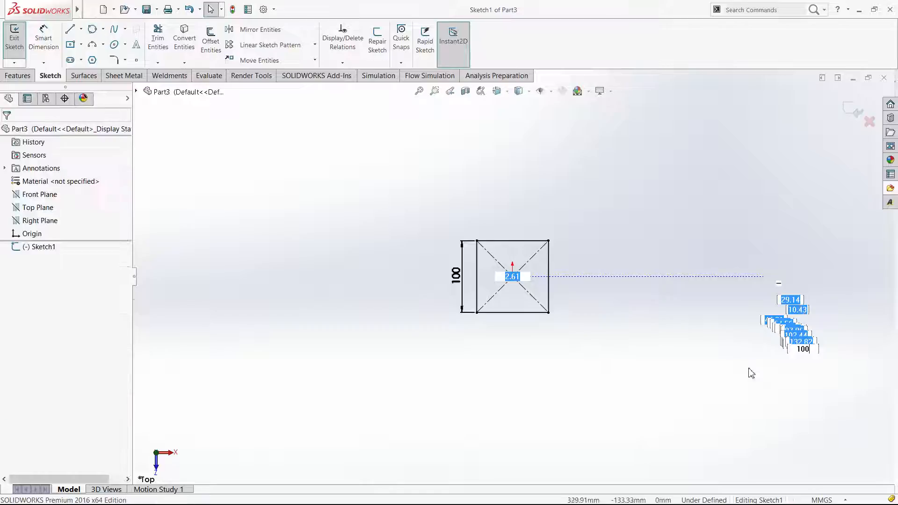
Dimension the horizontal distance between the origin and the circle's center as 350 mm
right_click_drag(750, 372, 753, 300)
left_click(763, 242)
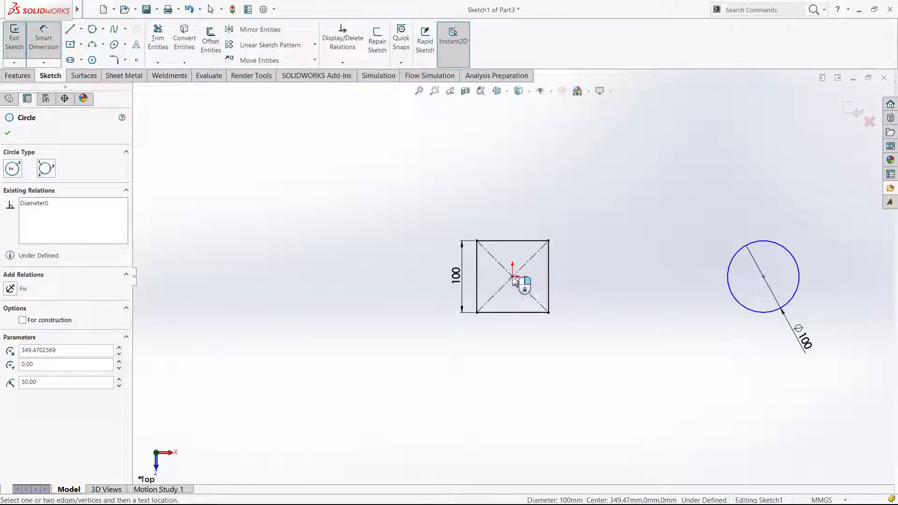
left_click(513, 277)
left_click(612, 205)
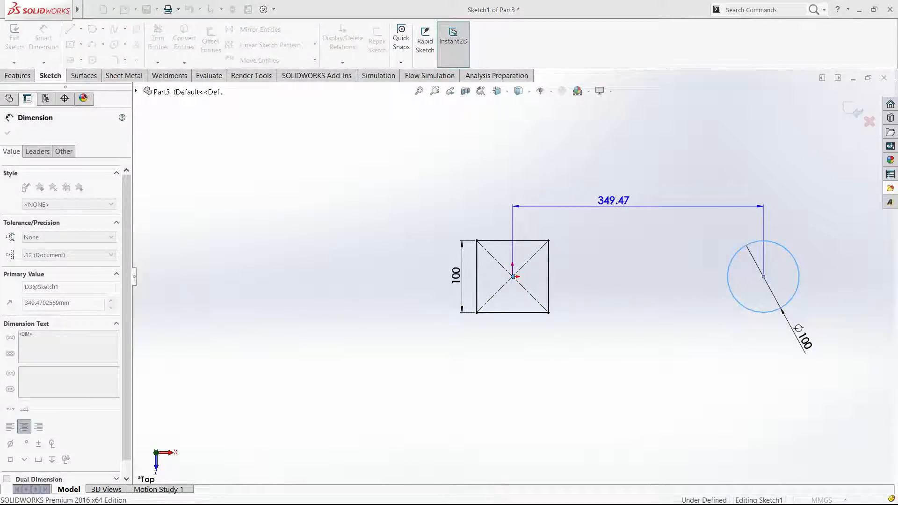
key("Escape")
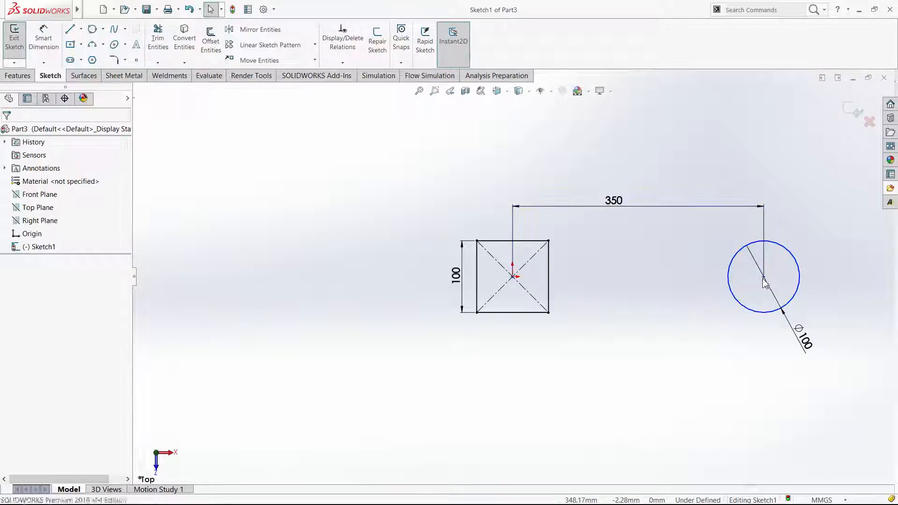
Fully define the circle by aligning its center horizontally with the origin, and exit the sketch
left_click_drag(763, 277, 735, 300)
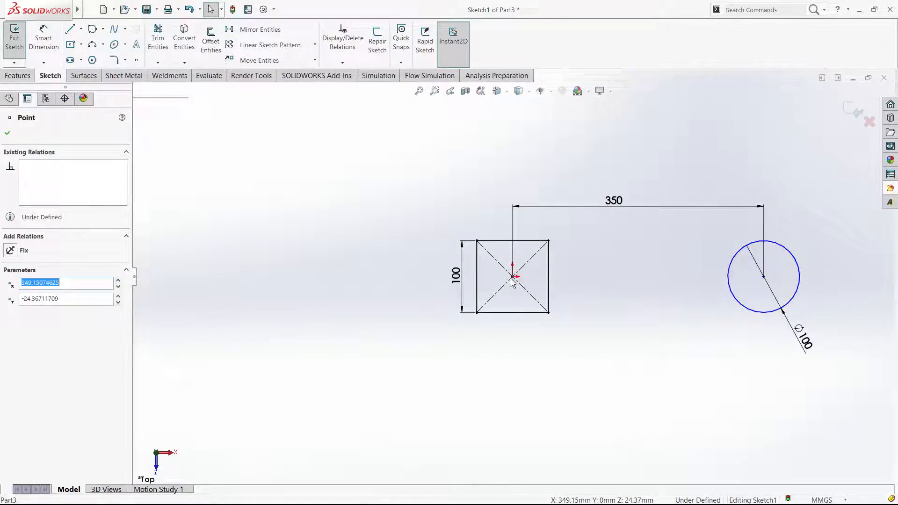
left_click(511, 277, "ctrl")
left_click(534, 244)
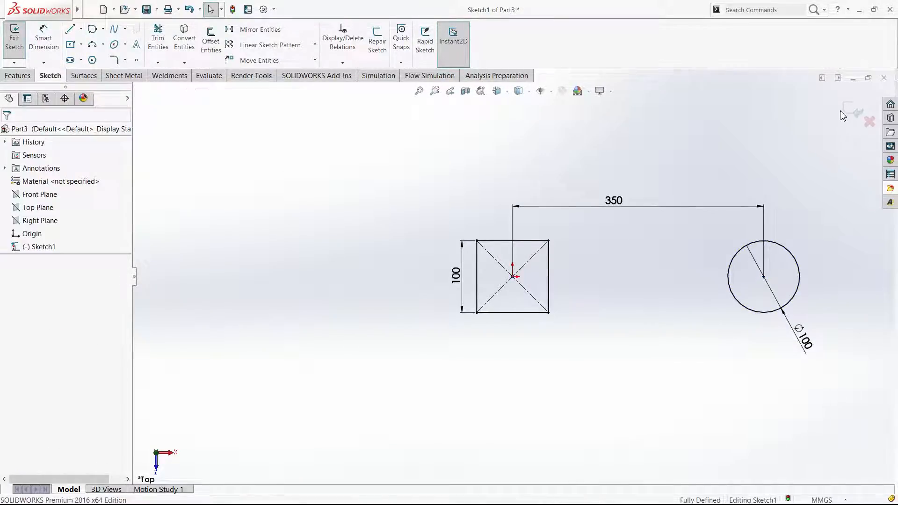
left_click(859, 113)
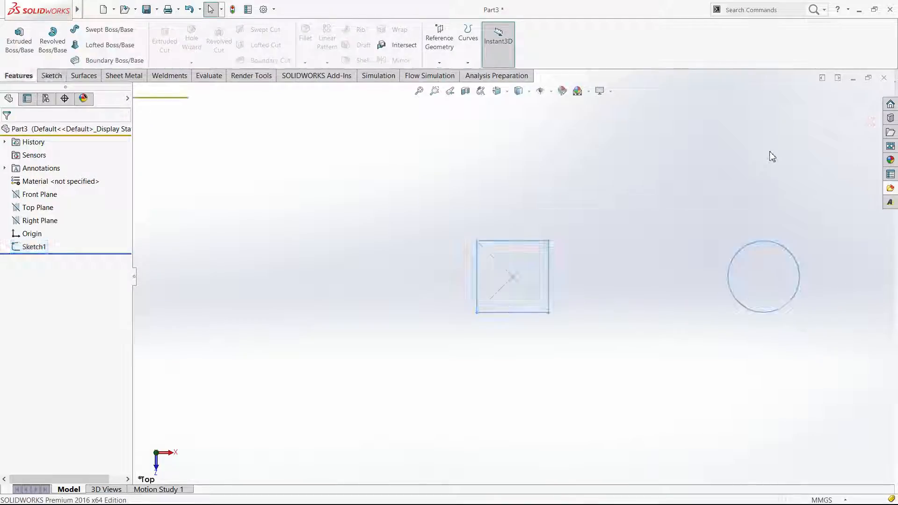
Extrude the square and the circle together as blind bosses to a depth of 200 mm
left_click(19, 39)
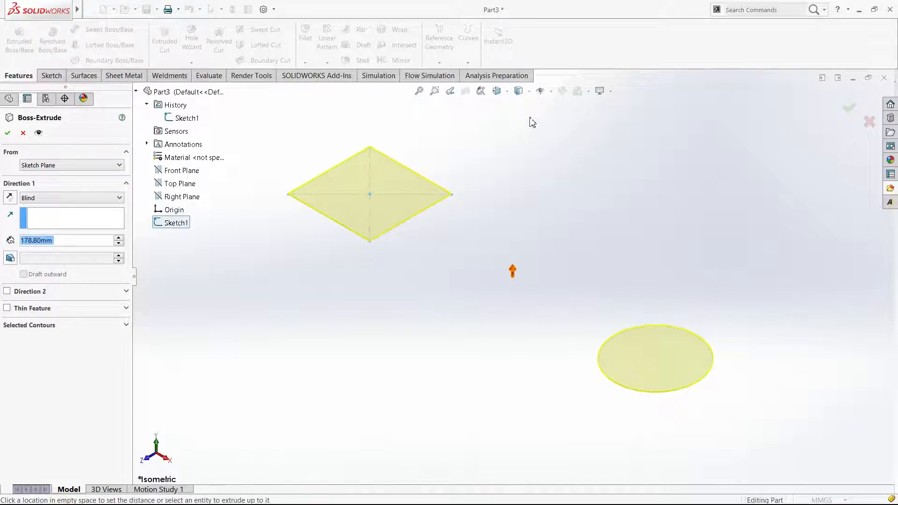
left_click(525, 97)
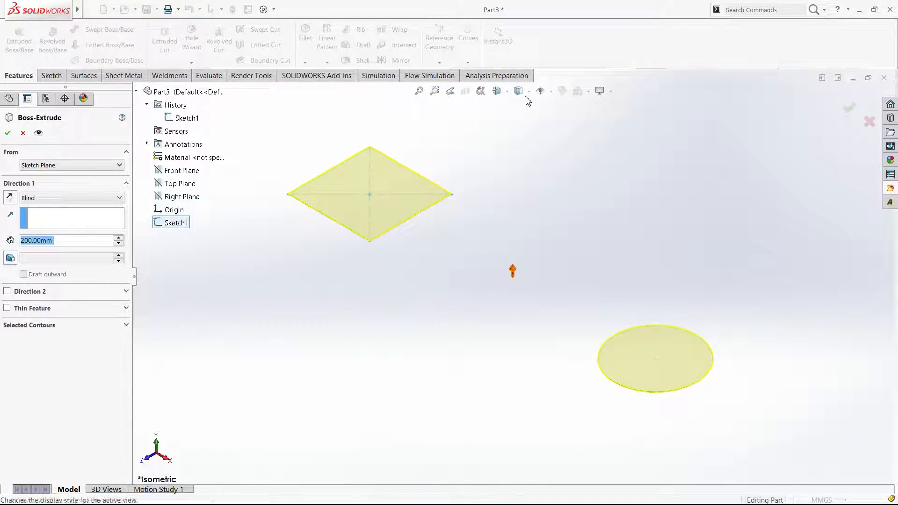
left_click(851, 107)
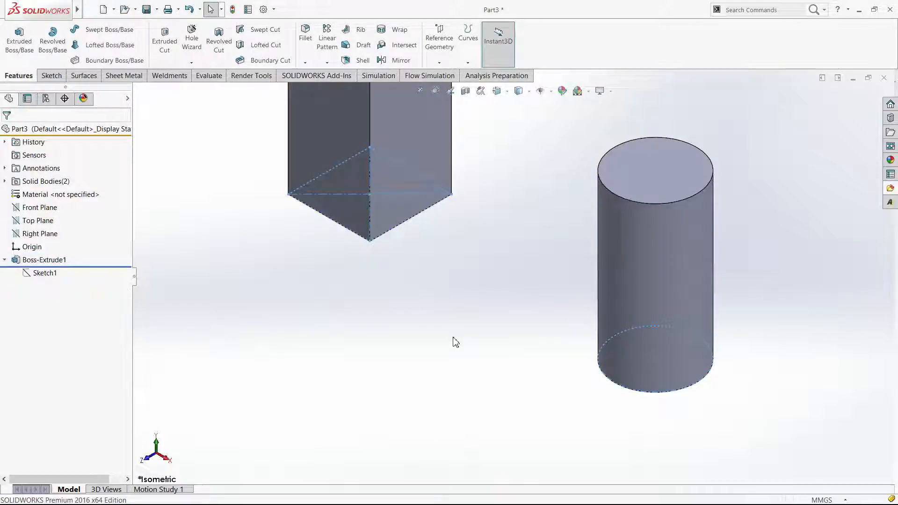
scroll(512, 277, "up", 3)
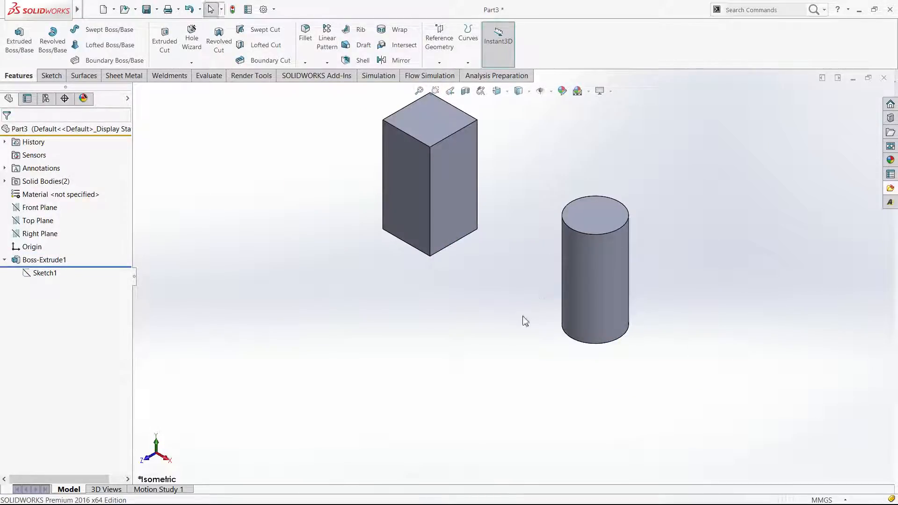
middle_click_drag(522, 318, 520, 327)
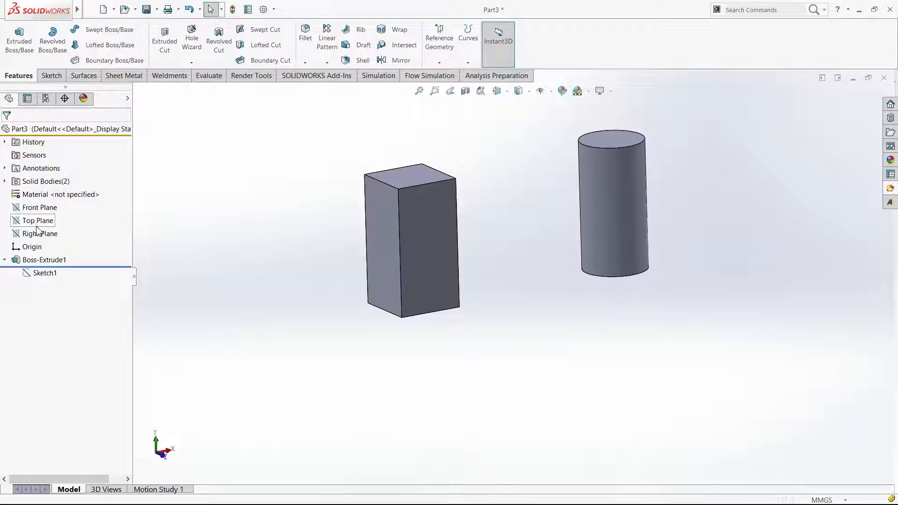
Start a new sketch on the Front Plane, viewed face-on
left_click(30, 207)
key("ctrl+8")
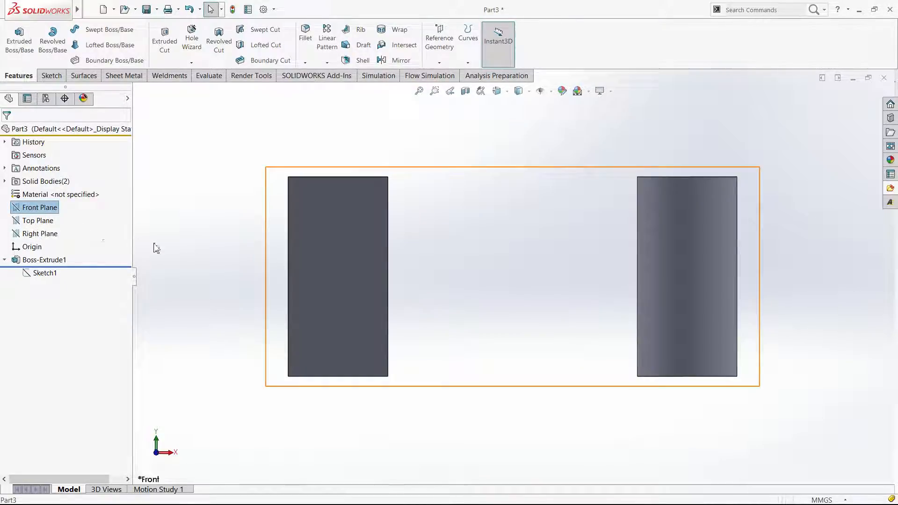
left_click(51, 75)
left_click(14, 38)
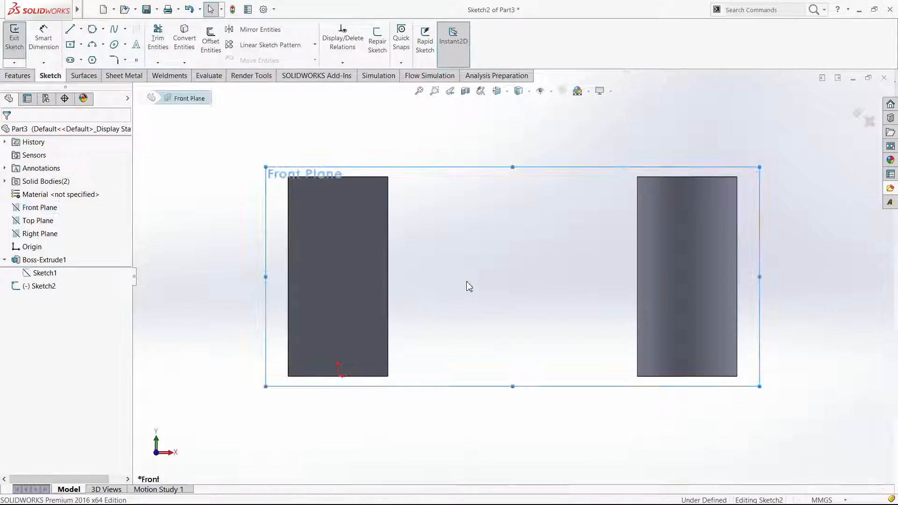
right_click_drag(476, 307, 417, 358)
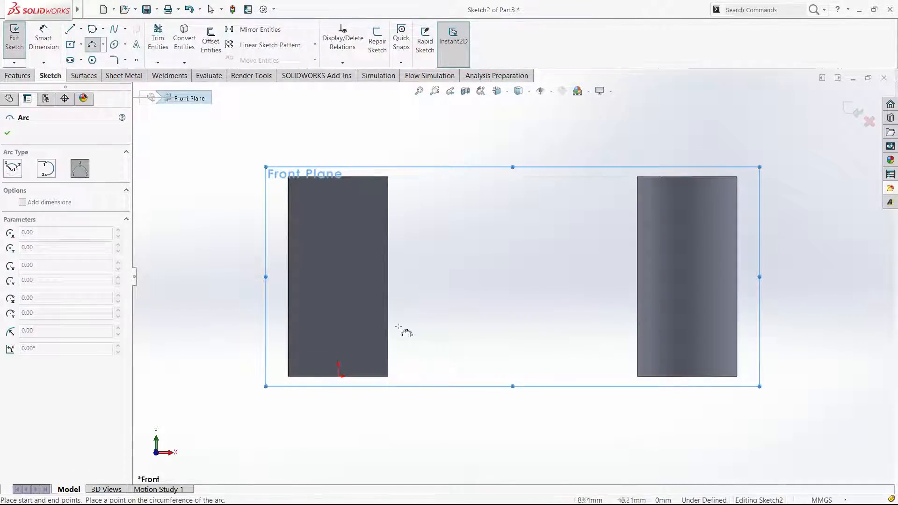
key("Escape")
Draw a three-point spline from the block's lower corner facing the cylinder up to the cylinder's near side edge
left_click(115, 30)
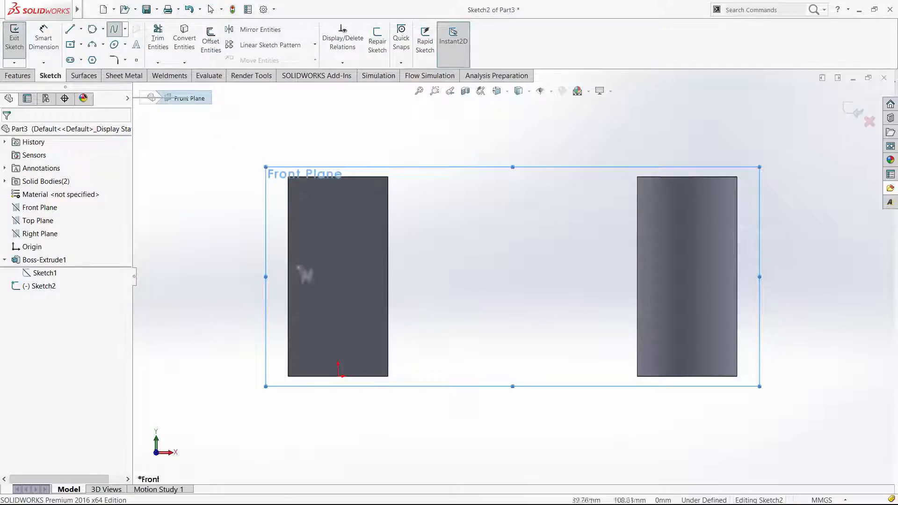
left_click(389, 376)
left_click(468, 288)
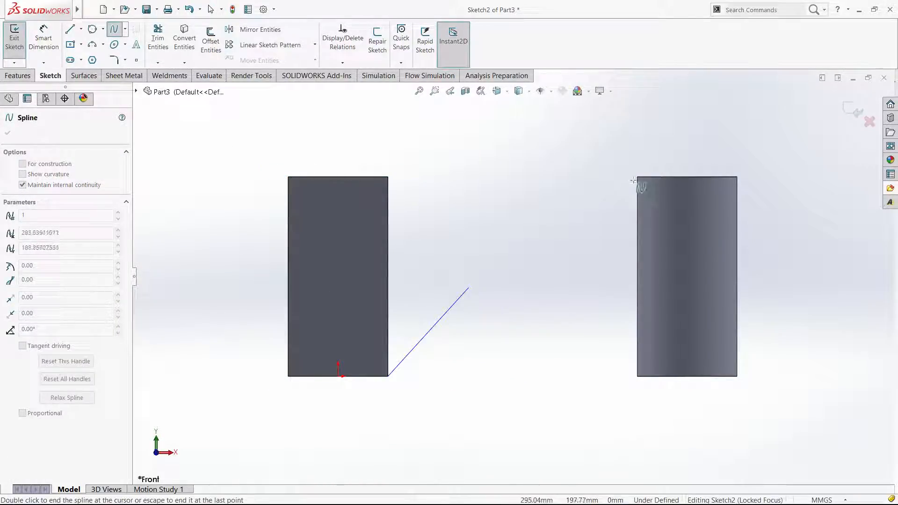
left_click(637, 208)
key("Escape")
Dimension the spline's upper endpoint 30 mm below the cylinder's top edge
right_click_drag(573, 364, 576, 202)
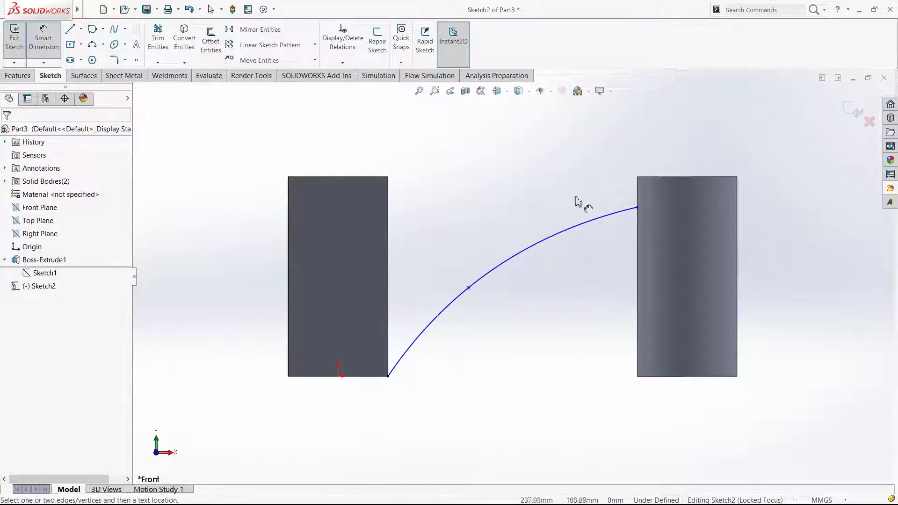
left_click(637, 207)
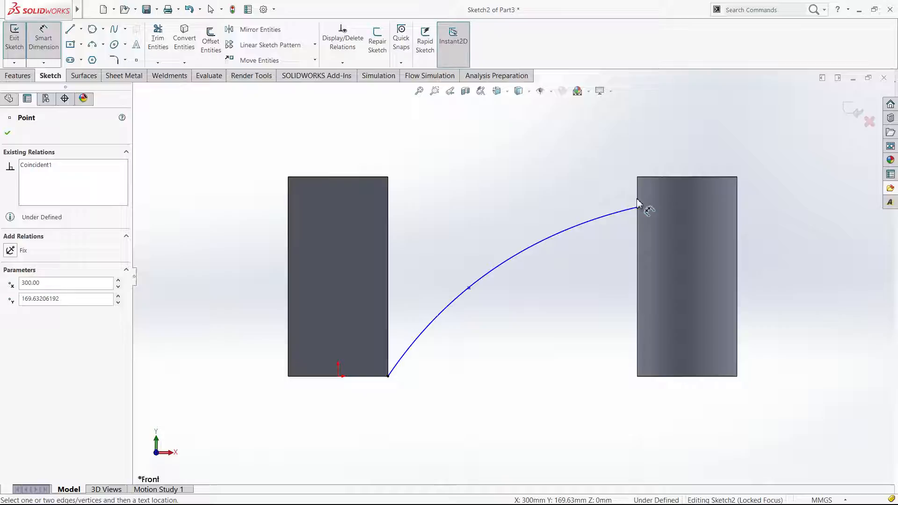
left_click(647, 178)
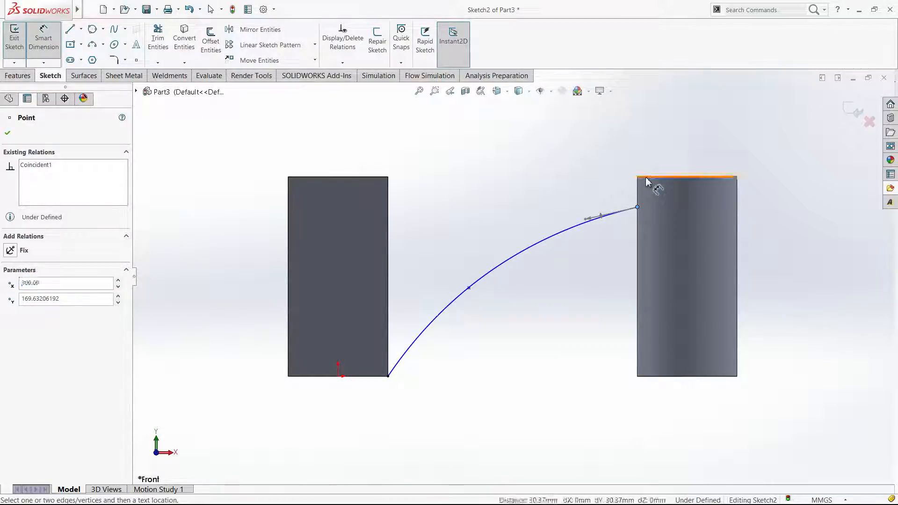
left_click(767, 149)
key("Escape")
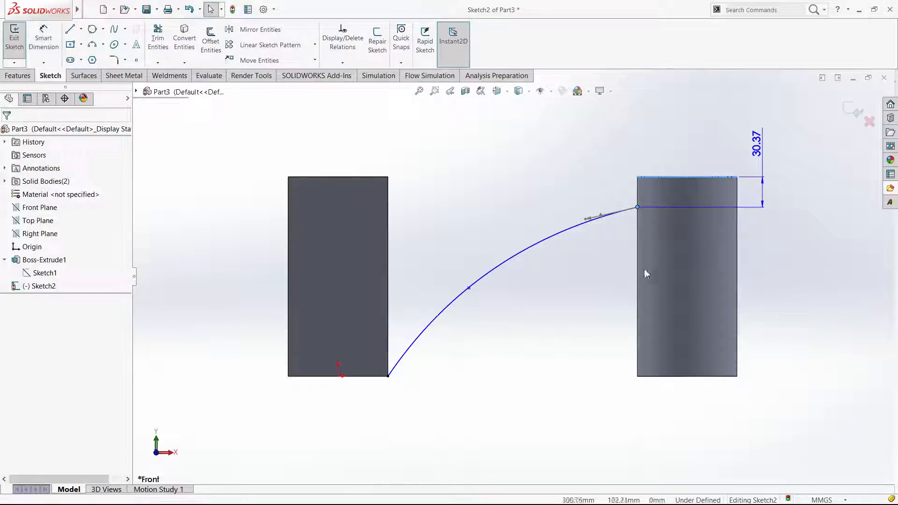
Move the spline's middle point slightly upward to reshape the curve, and exit the sketch
left_click(469, 288)
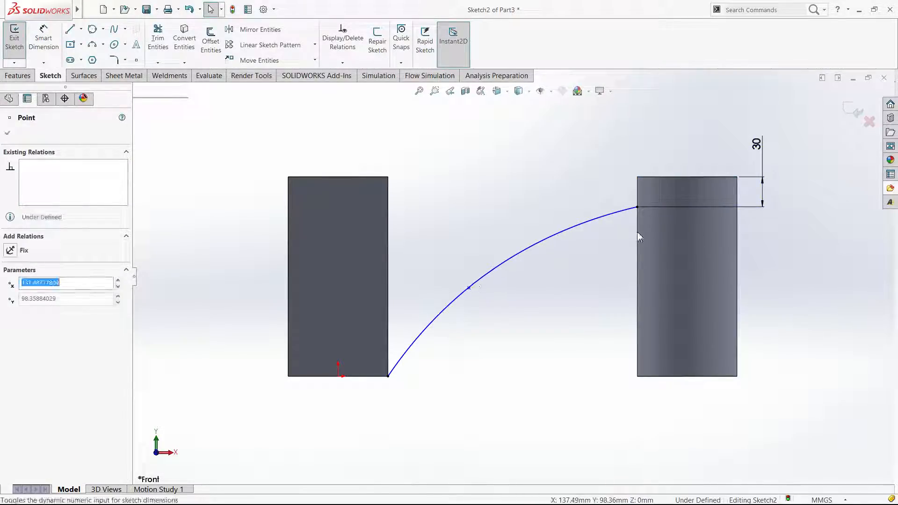
key("Escape")
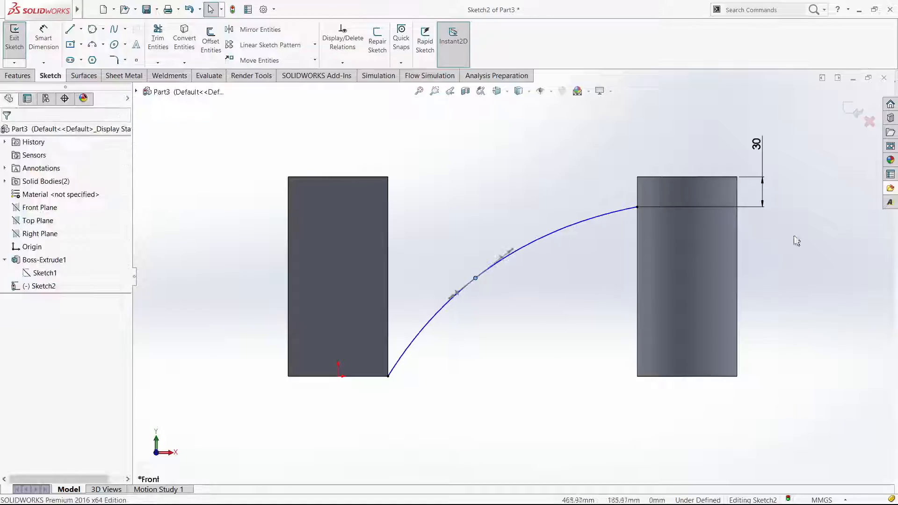
left_click(851, 111)
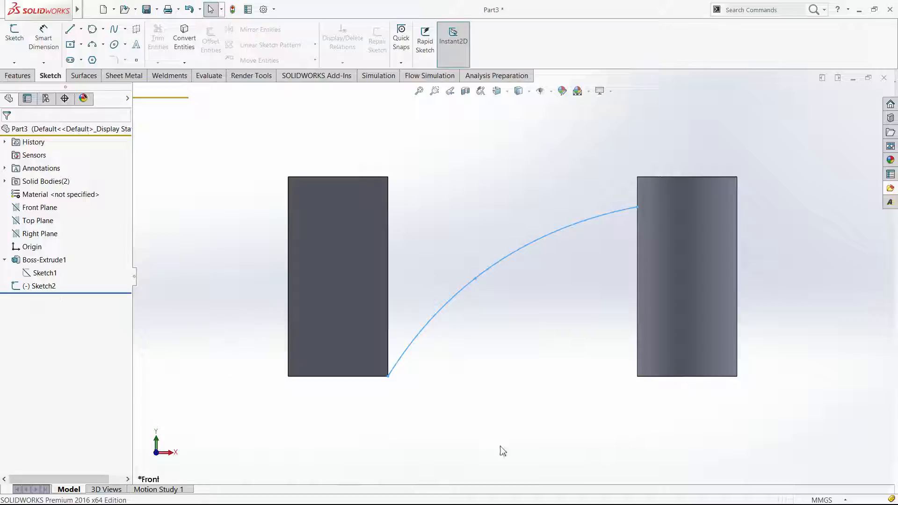
Start a new sketch on the block's side face where the spline begins
left_click(448, 250)
middle_click_drag(419, 289, 425, 279)
left_click(424, 279)
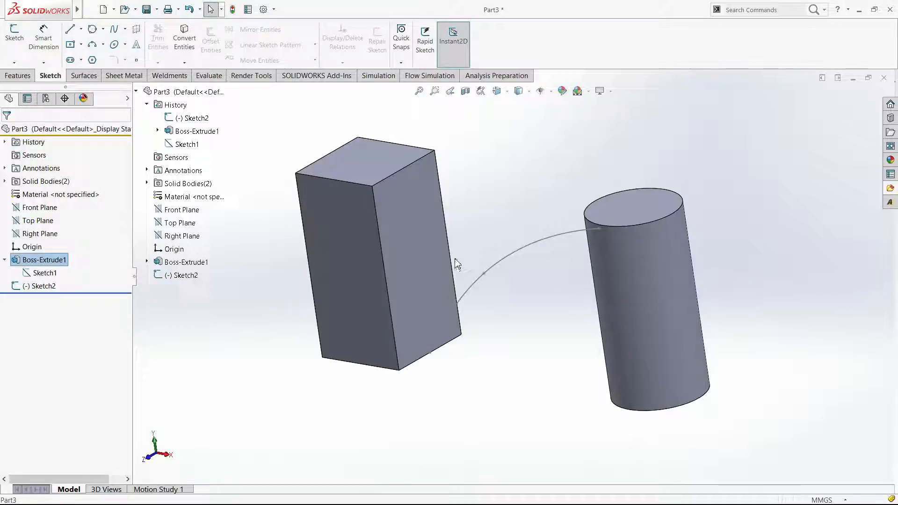
left_click(423, 260)
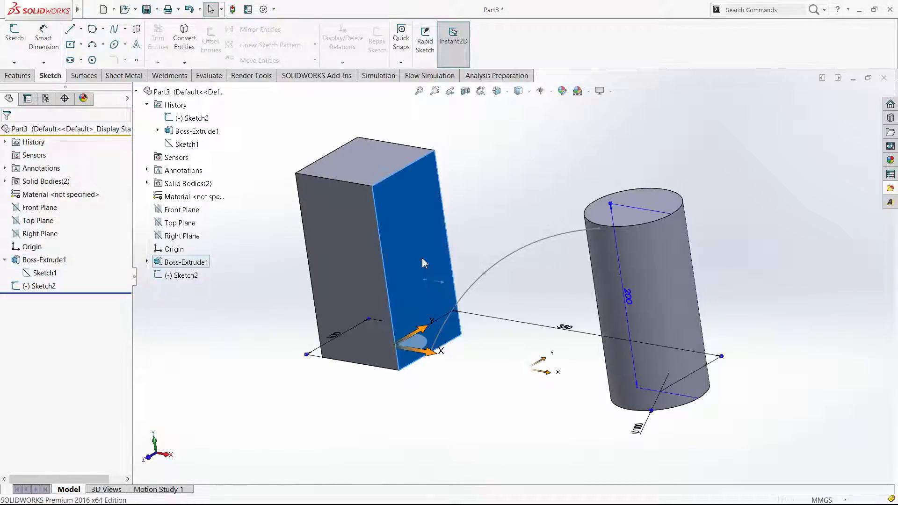
left_click(447, 383)
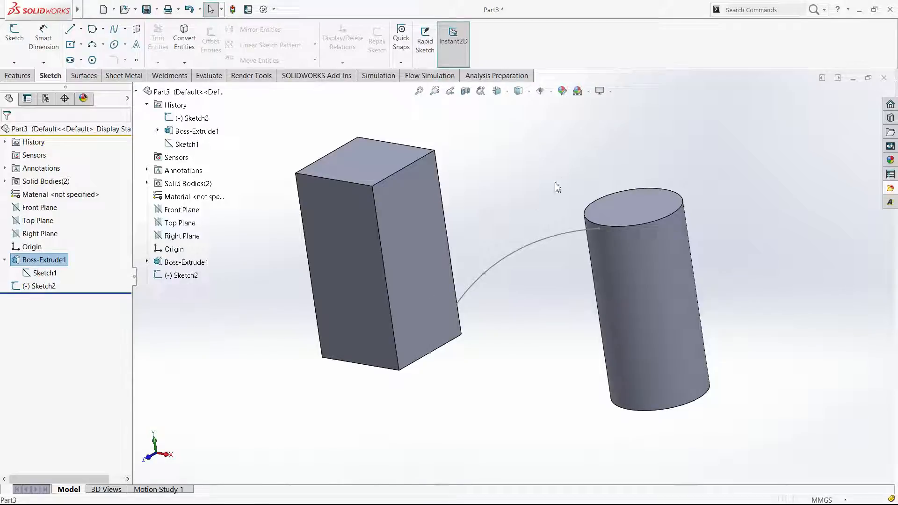
scroll(549, 158, "down", 2)
left_click(520, 162)
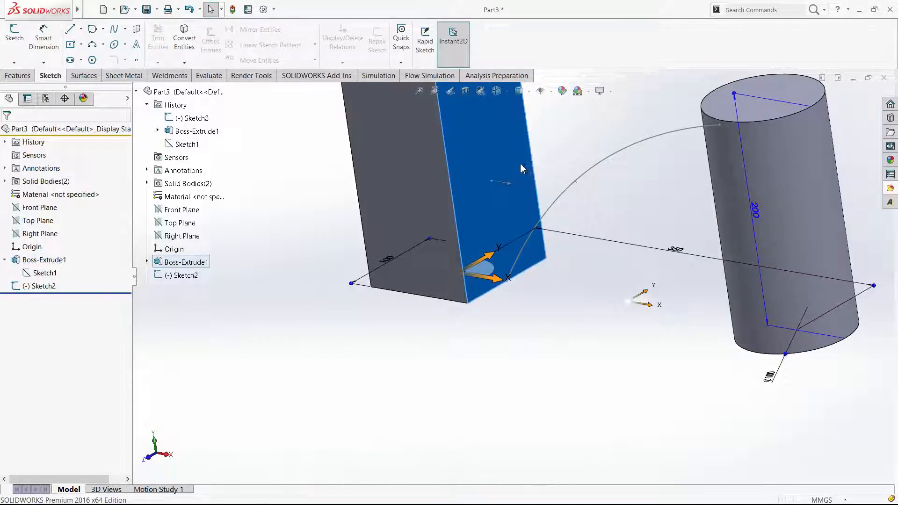
left_click(562, 138)
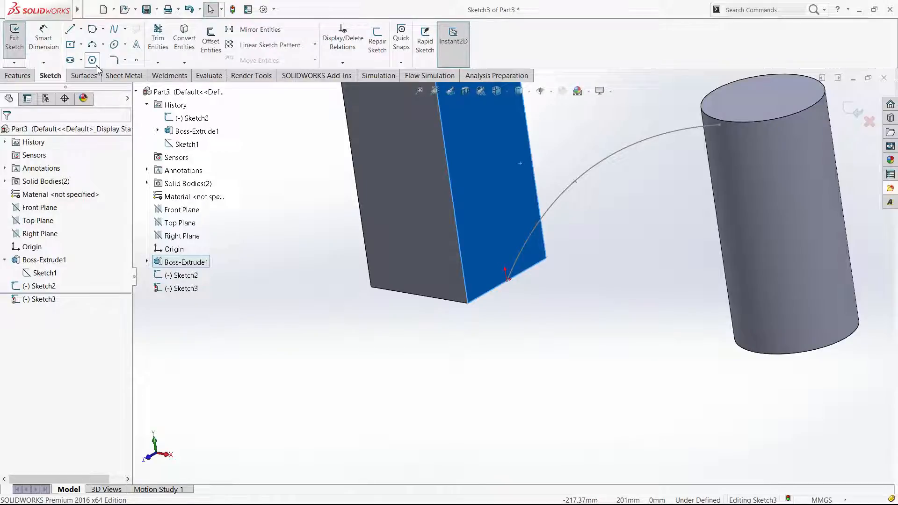
Draw an upright ellipse with a major radius of about 23 mm on the block's side face, near the spline's start point
left_click(115, 45)
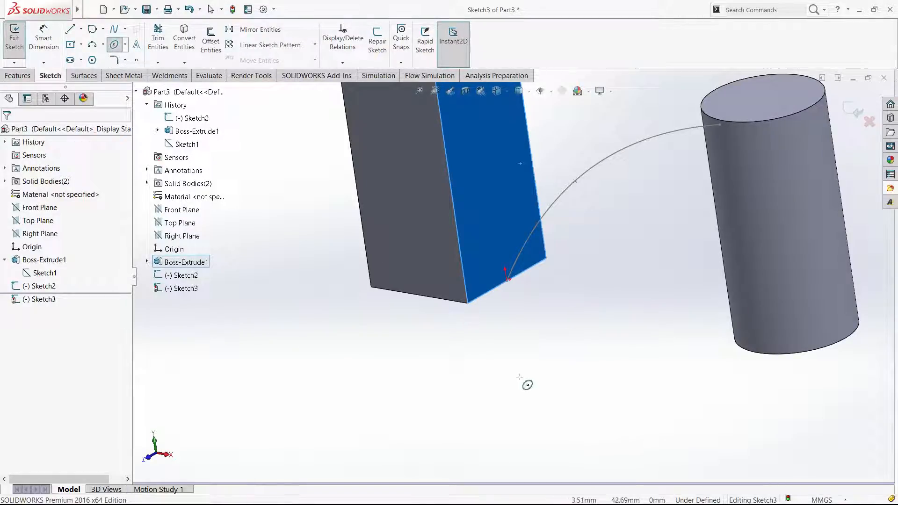
left_click(500, 386)
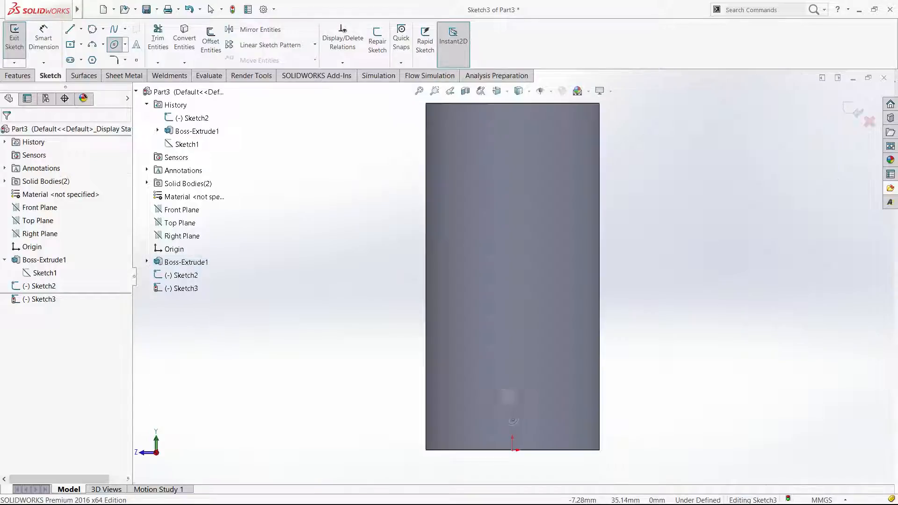
left_click(500, 425)
left_click(517, 407)
key("Escape")
Attach the ellipse's lower end to the spline's start point on the block's bottom edge, and exit the sketch
left_click(512, 439)
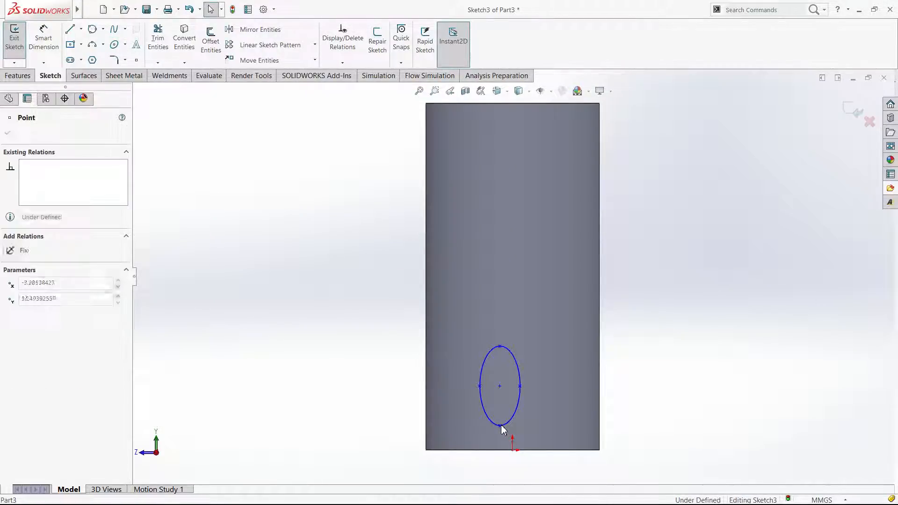
left_click(499, 386)
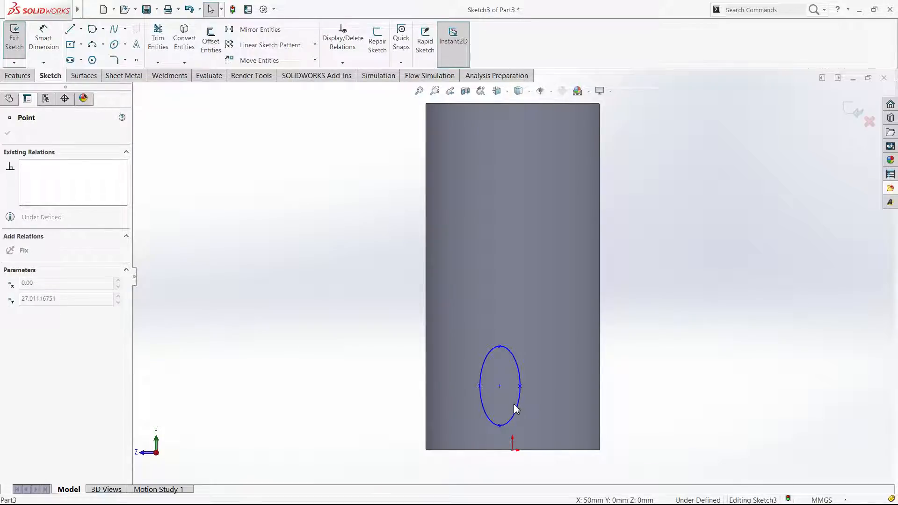
left_click(637, 403)
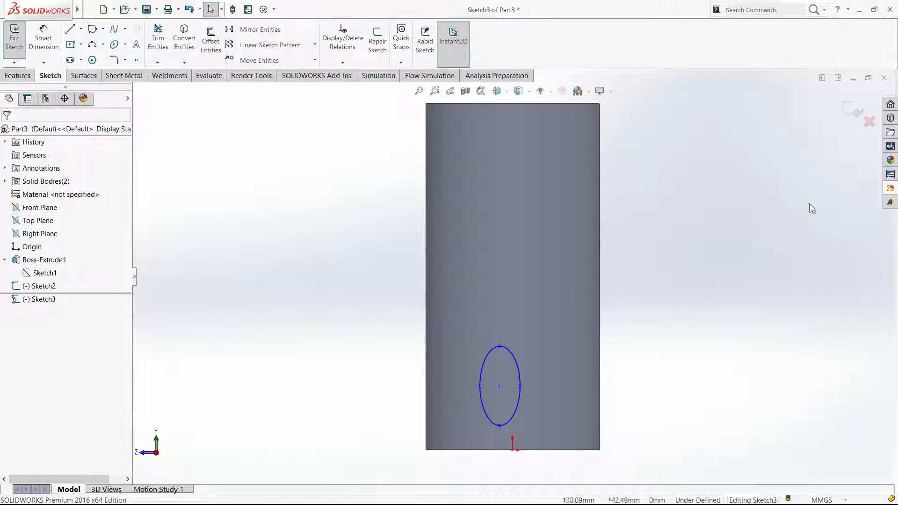
left_click(847, 117)
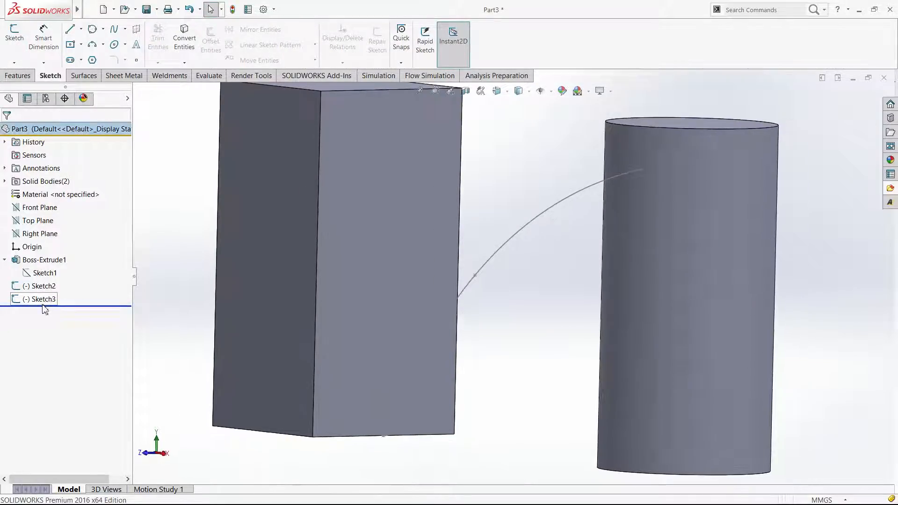
Reopen the ellipse sketch and dimension the height from the ellipse's lower end to its upper end as 30 mm
left_click(43, 302)
left_click(48, 283)
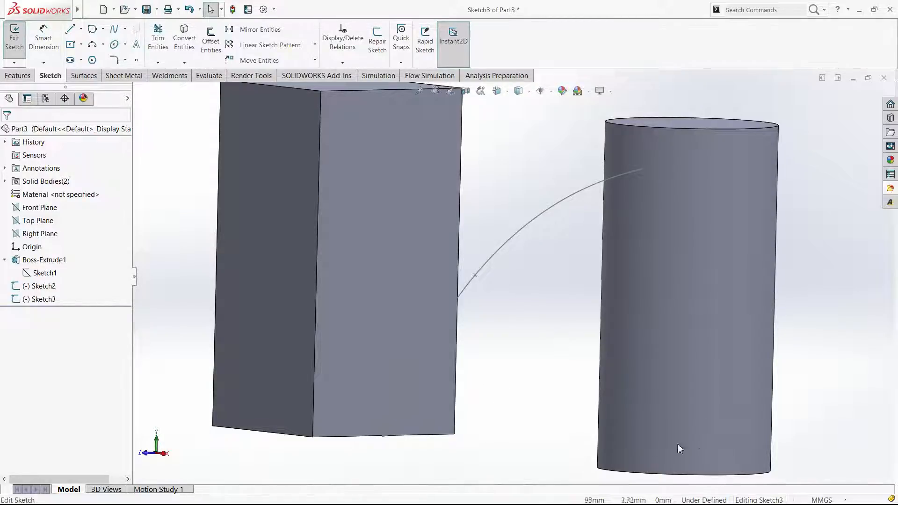
key("d")
left_click(513, 450)
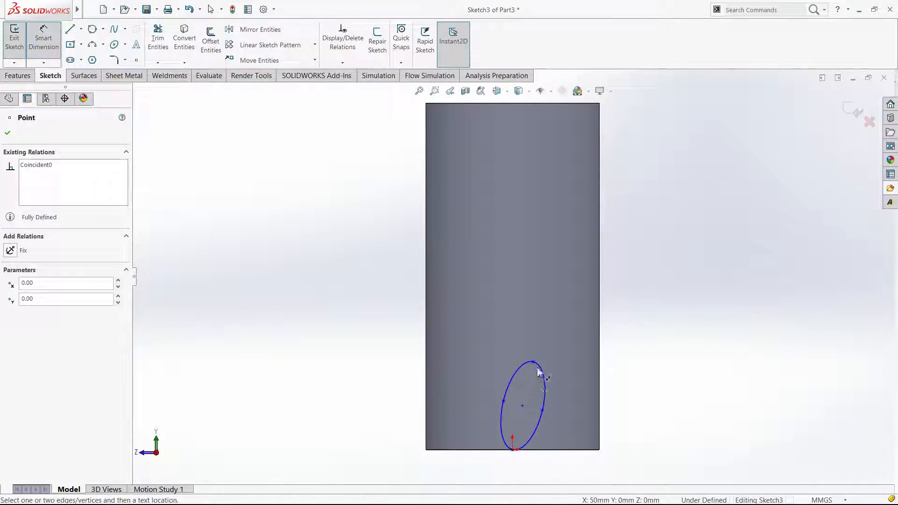
left_click(632, 393)
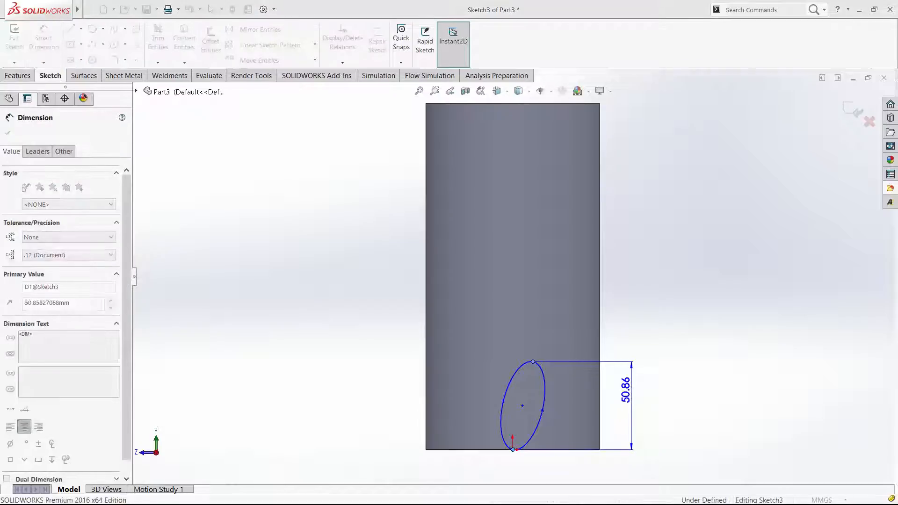
key("Escape")
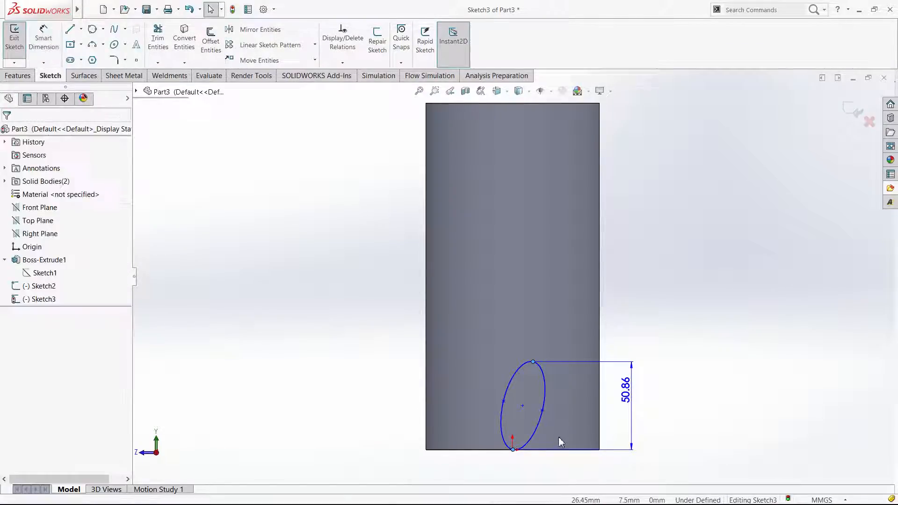
Reshape the ellipse by moving its side point to make it wider and tilted, and exit the sketch
left_click_drag(559, 442, 562, 440)
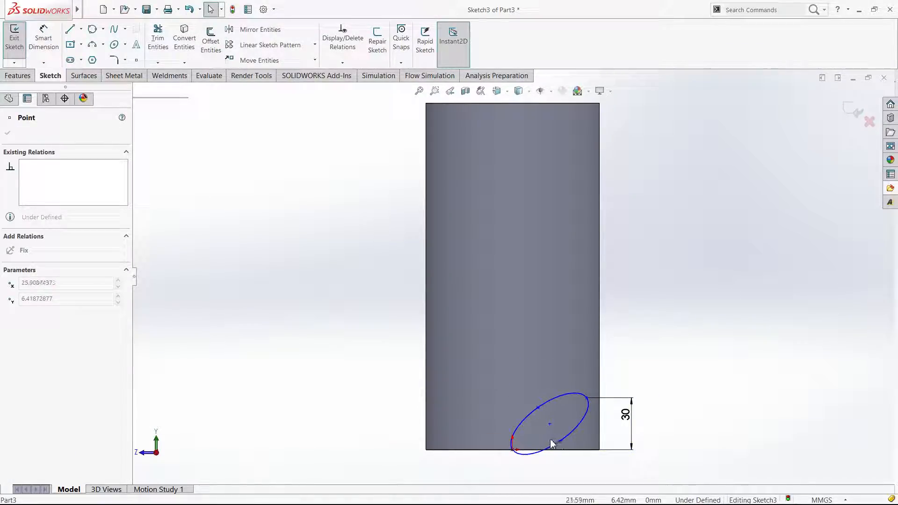
left_click(736, 211)
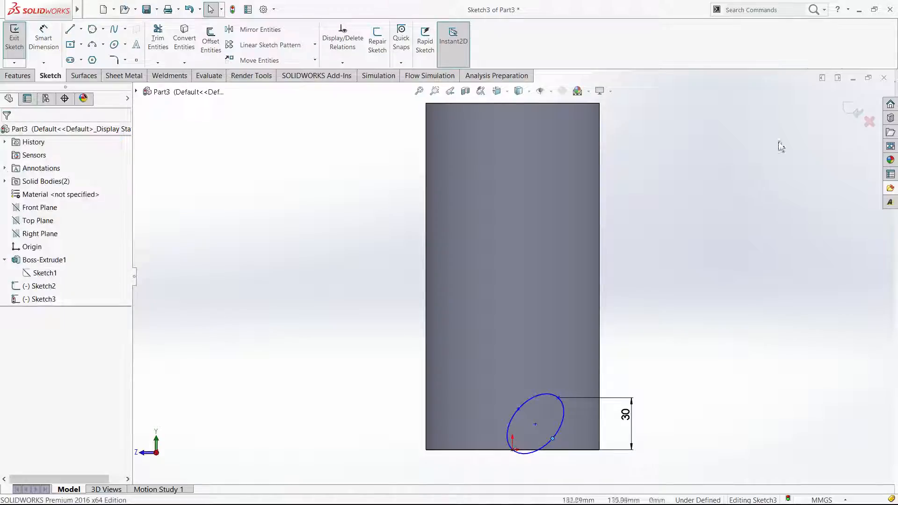
left_click(855, 110)
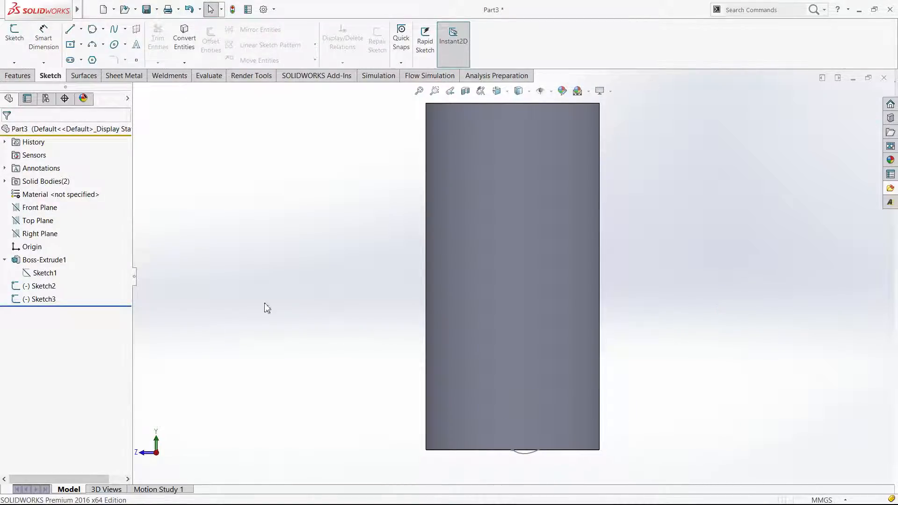
Start a Swept Boss/Base with the ellipse sketch as profile and the spline between the bodies as path
left_click(18, 76)
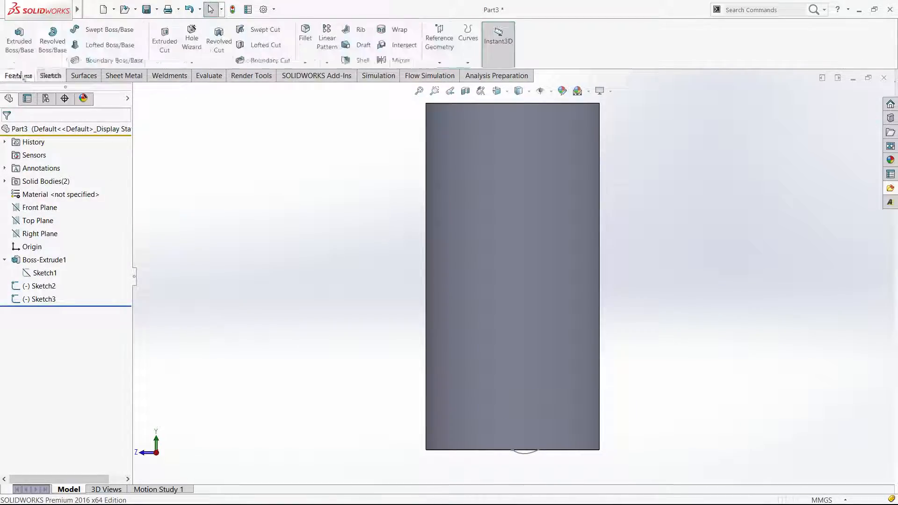
left_click(101, 30)
middle_click_drag(320, 366, 310, 376)
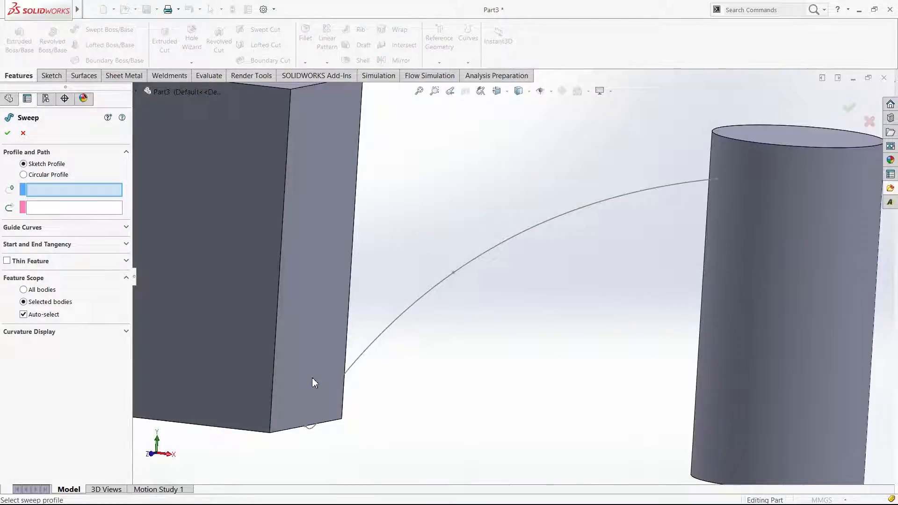
left_click(316, 376)
left_click(370, 351)
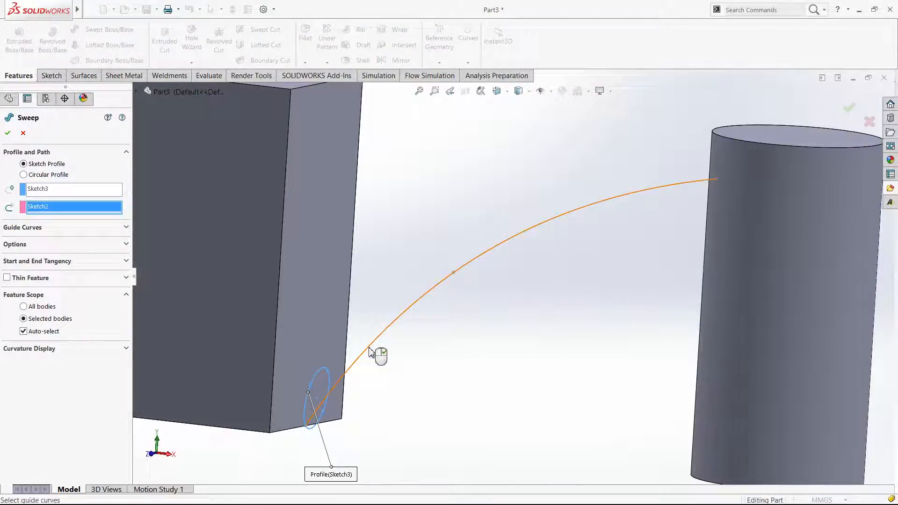
Set the sweep's profile orientation to Keep Normal Constant and create the sweep
middle_click_drag(487, 334, 587, 330)
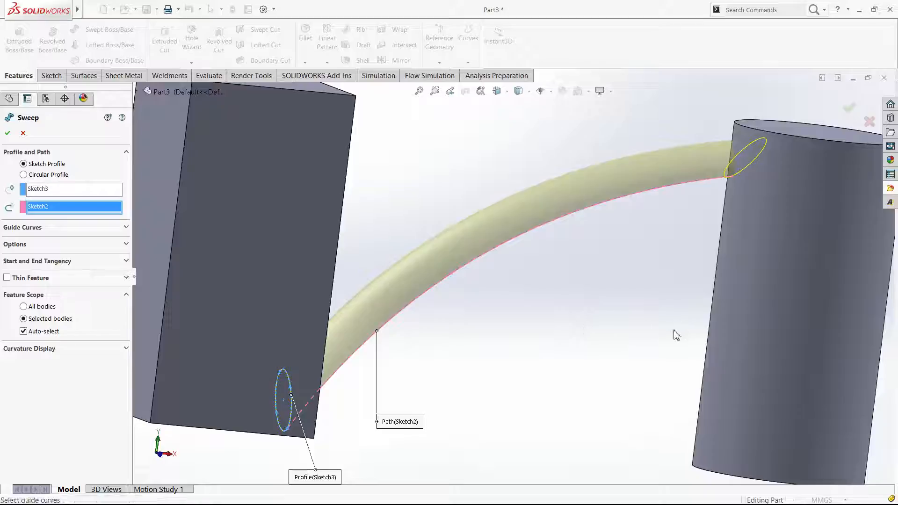
key("ctrl+4")
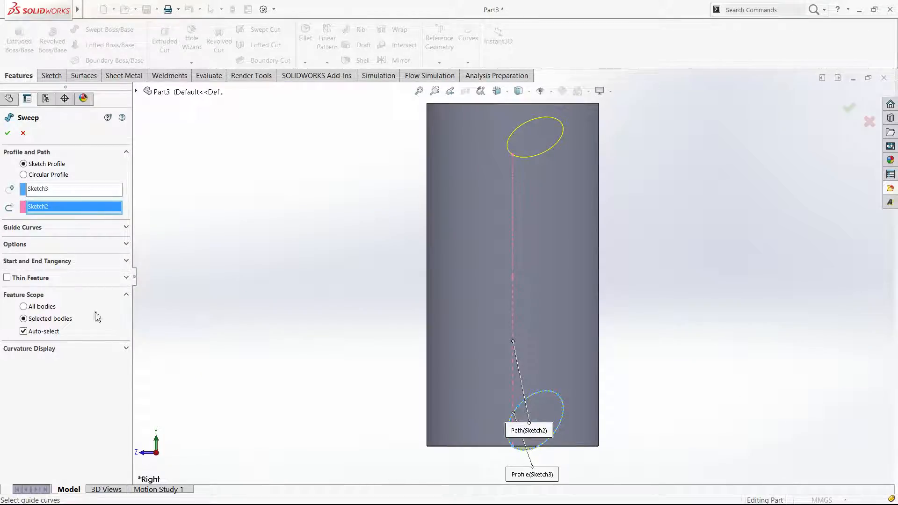
left_click(47, 245)
key("ctrl+1")
left_click(48, 265)
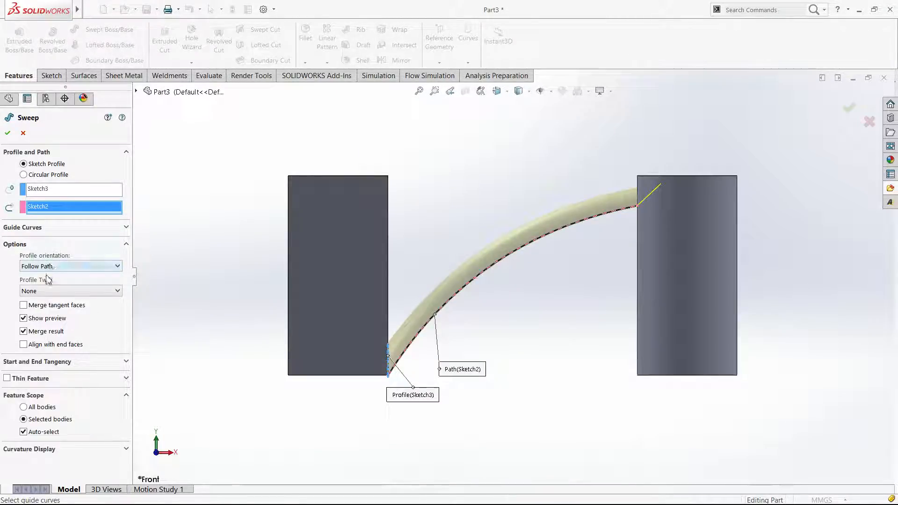
left_click(44, 287)
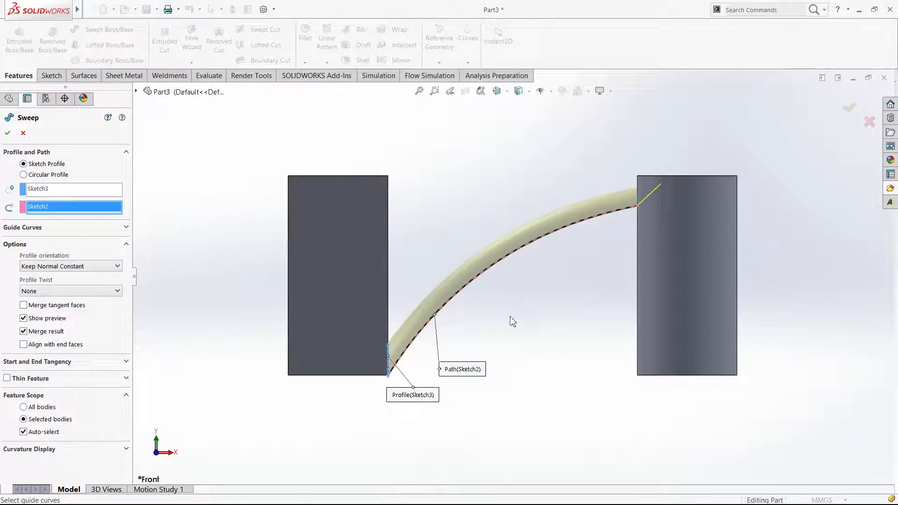
scroll(521, 255, "down", 3)
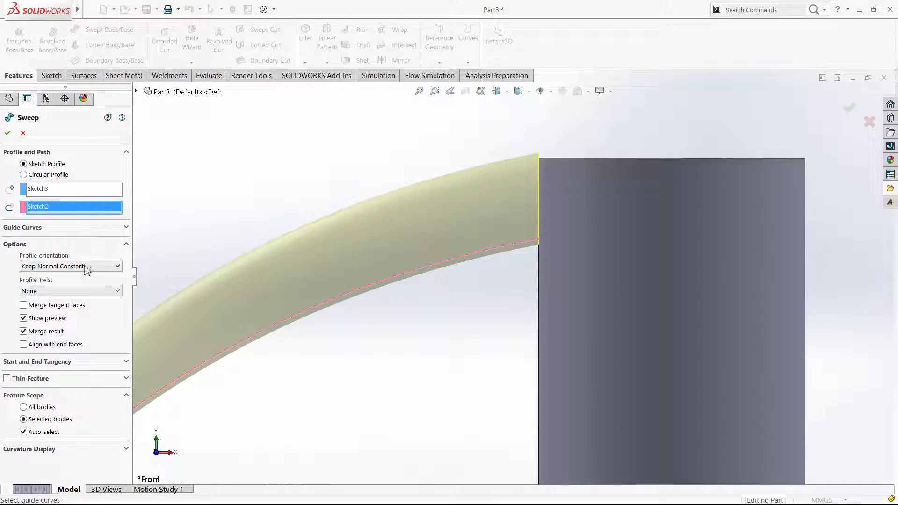
left_click(7, 133)
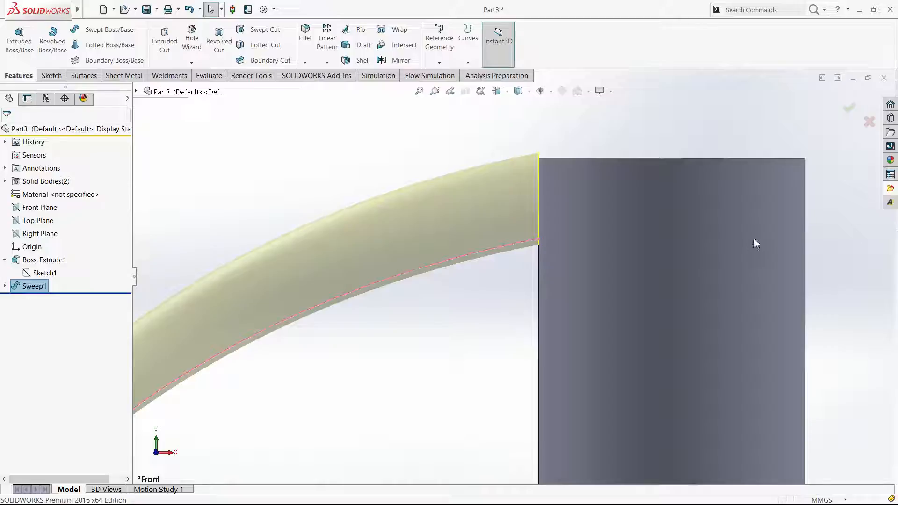
Edit the sweep and set its profile orientation to Follow Path
middle_click_drag(753, 238, 730, 250)
left_click(792, 226)
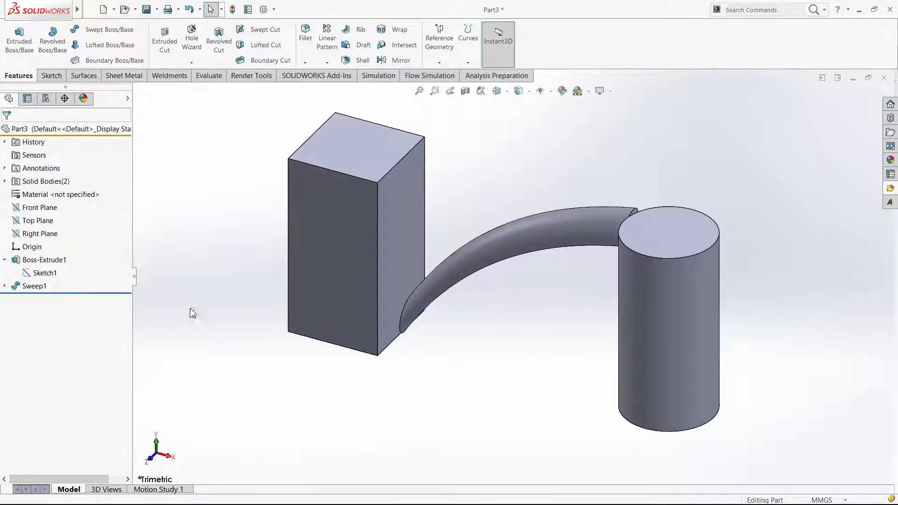
middle_click_drag(193, 313, 205, 320)
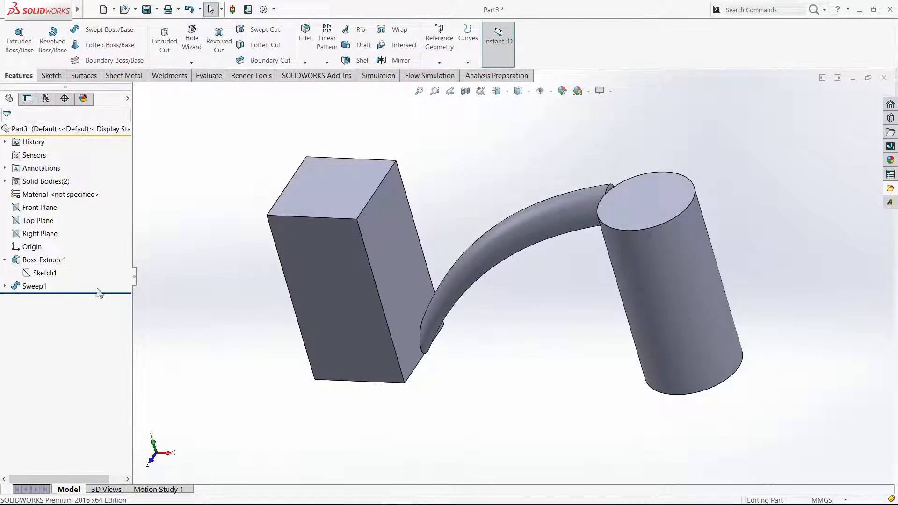
left_click(34, 285)
left_click(35, 264)
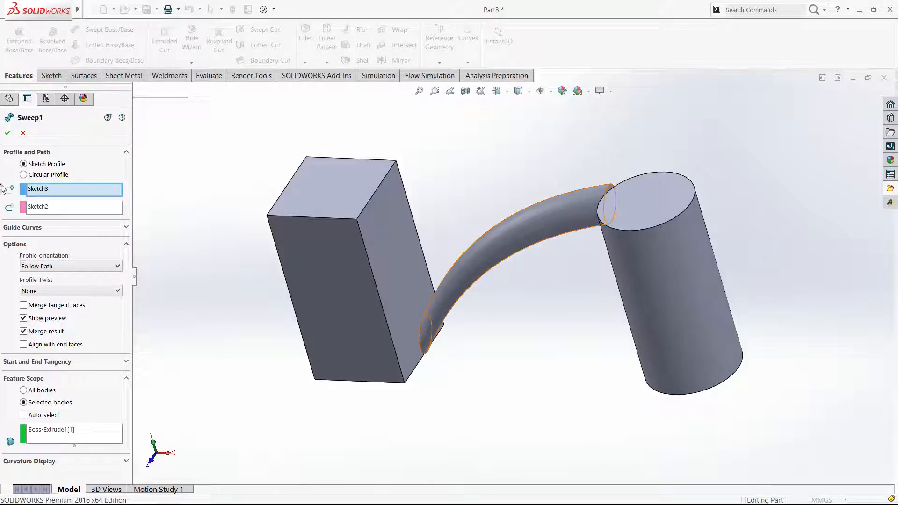
left_click(8, 132)
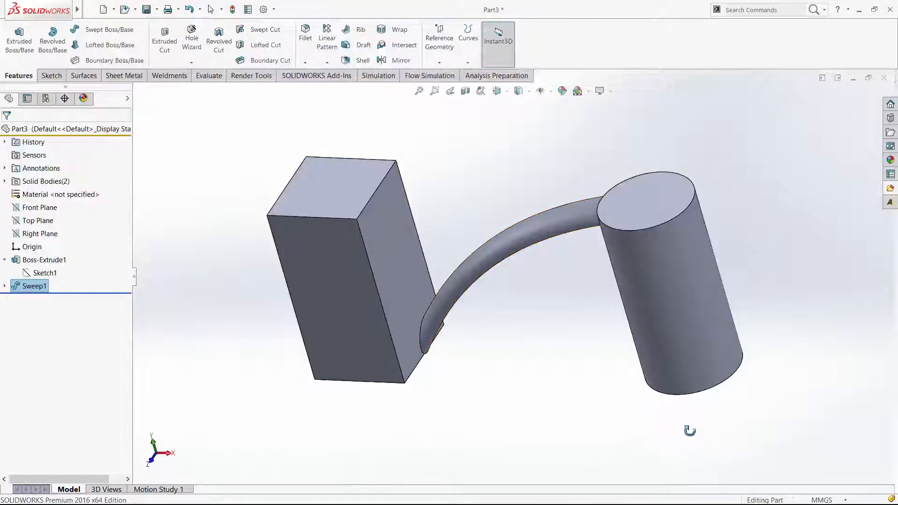
Edit the sweep again and set its feature scope to All bodies so it merges with the block and the cylinder
key("Escape")
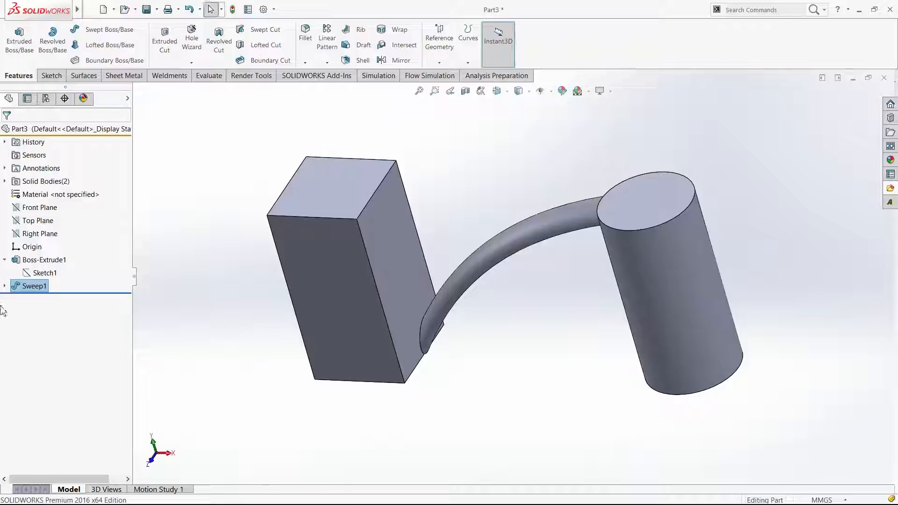
left_click(14, 286)
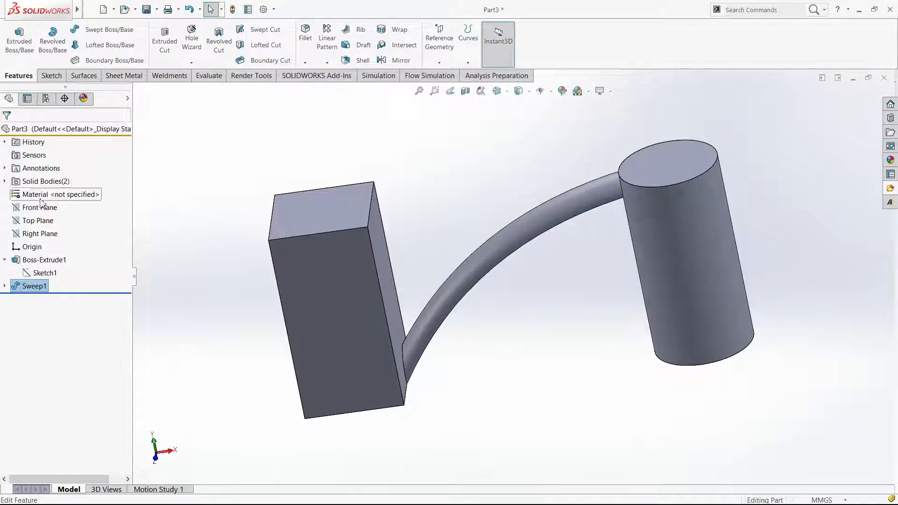
left_click(31, 287)
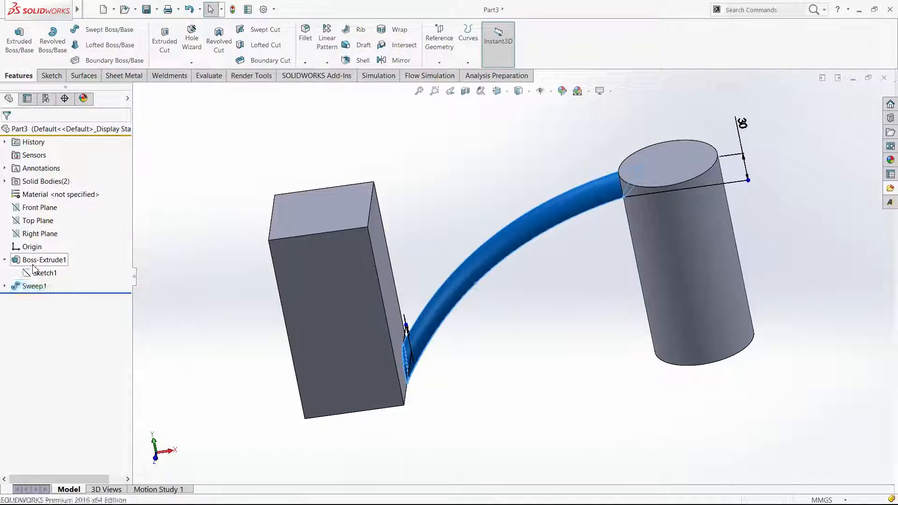
left_click(28, 272)
left_click(32, 391)
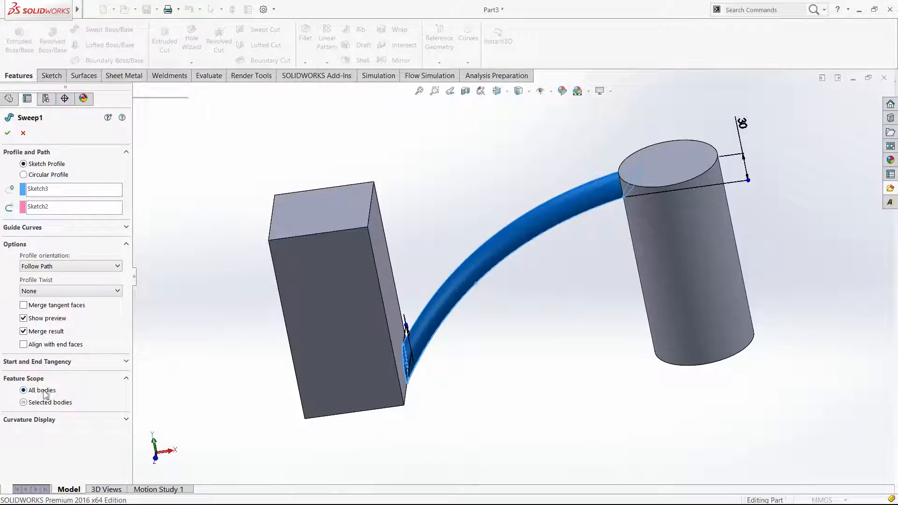
left_click(8, 133)
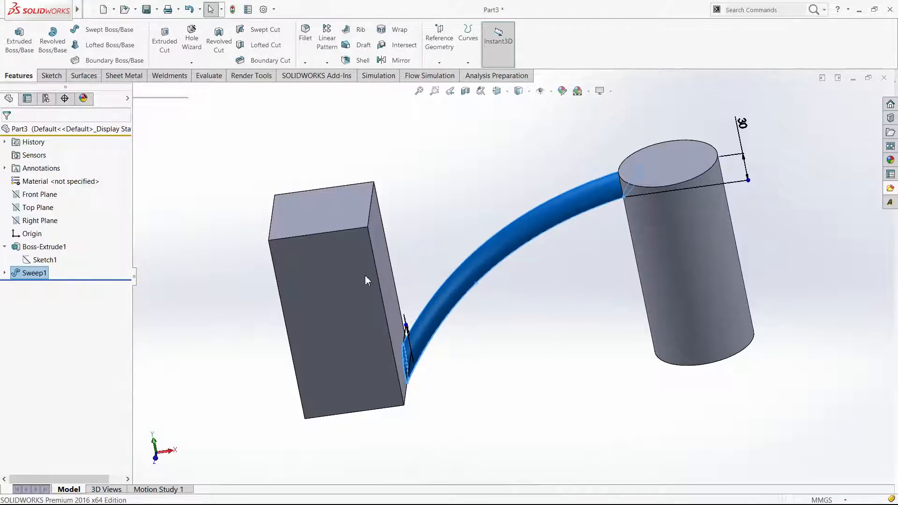
Fillet the two edges where the swept arm meets the block and the cylinder with a 2 mm radius
left_click(494, 298)
left_click(305, 38)
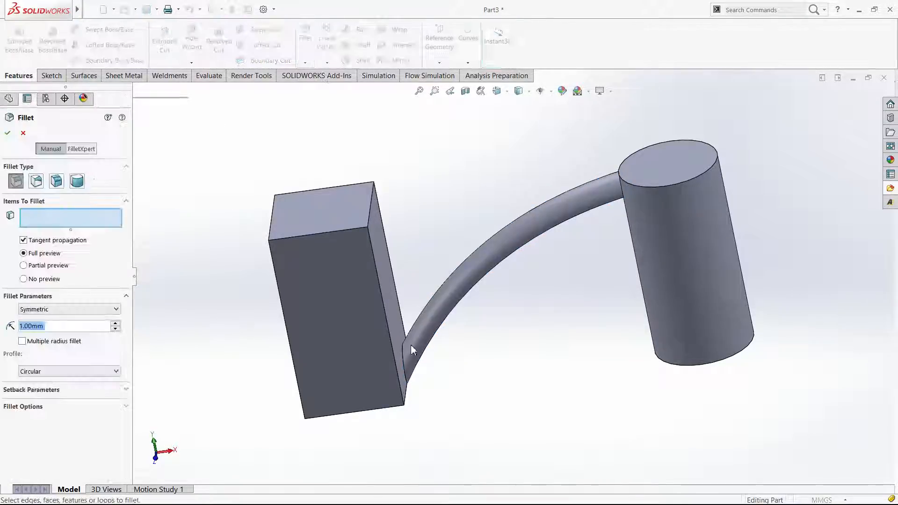
left_click(403, 351)
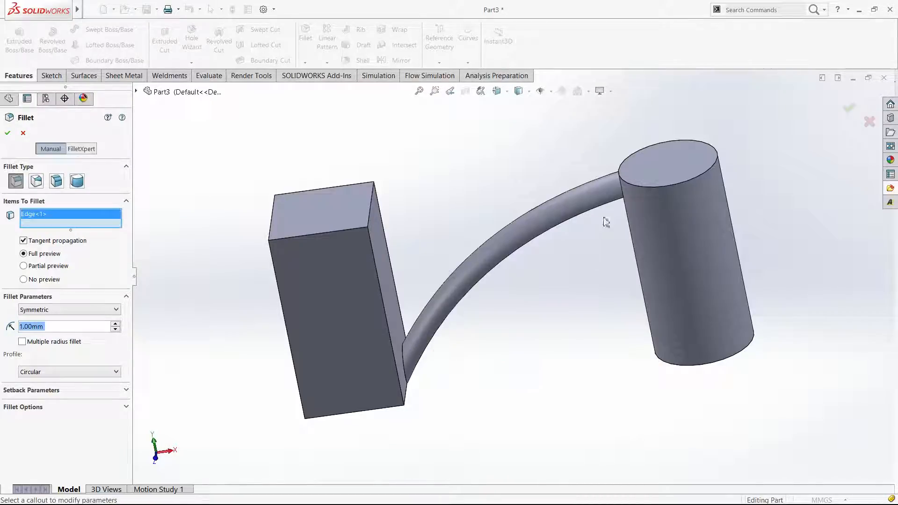
middle_click_drag(631, 183, 673, 185)
left_click(633, 191)
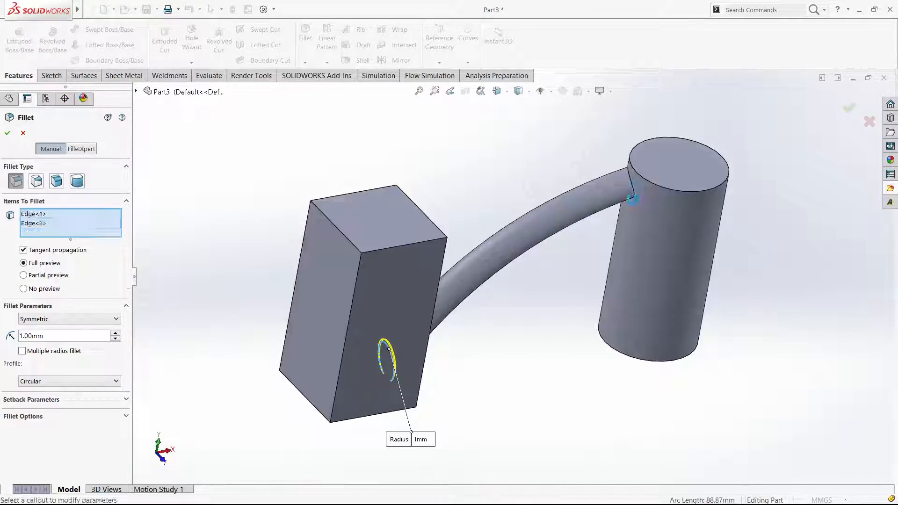
left_click(116, 333)
left_click(115, 333)
left_click(116, 333)
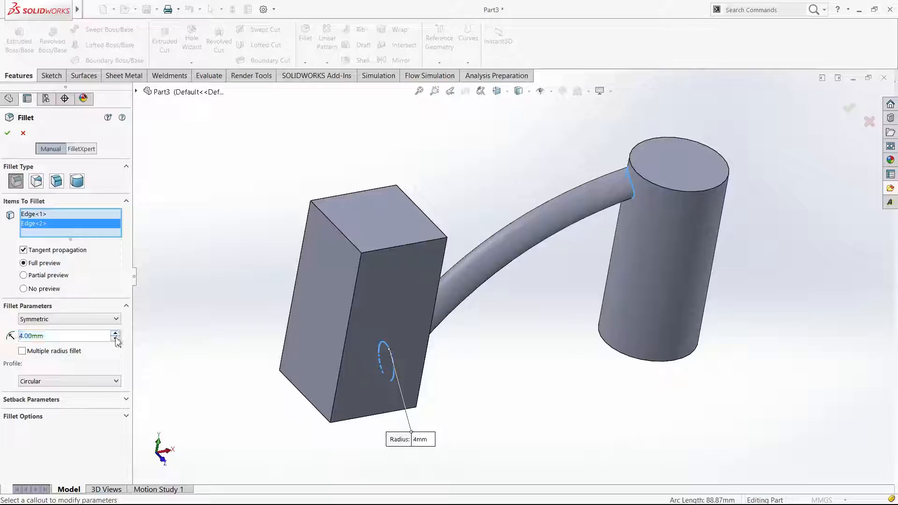
left_click(115, 338)
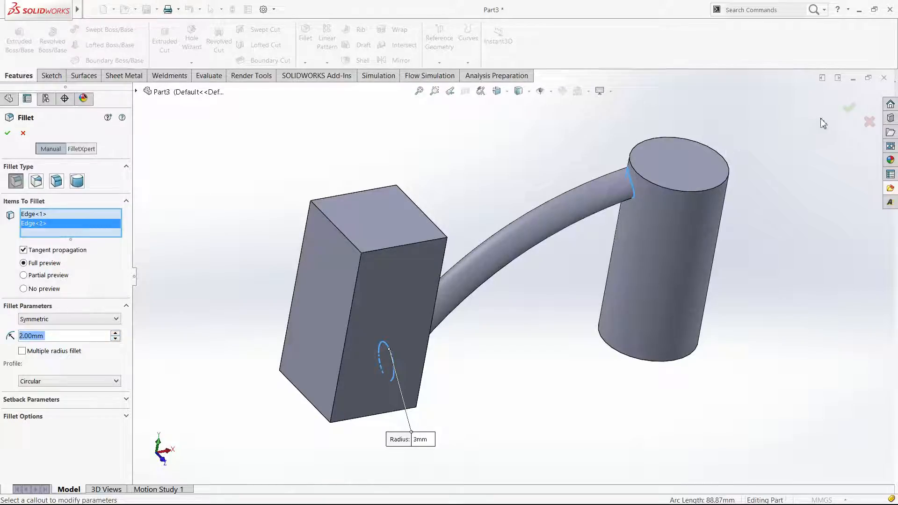
left_click(848, 108)
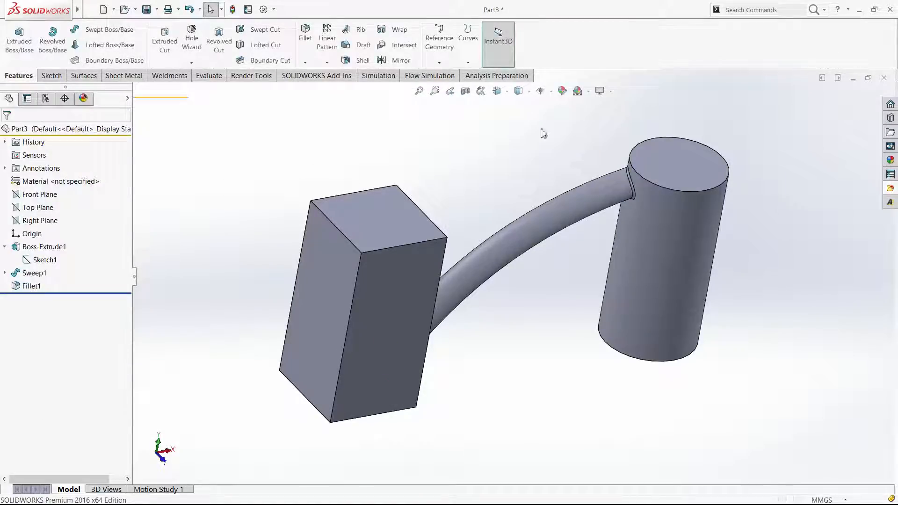
Examine the filleted junctions of the swept arm at the block and the cylinder, ending in the trimetric view
left_click(545, 96)
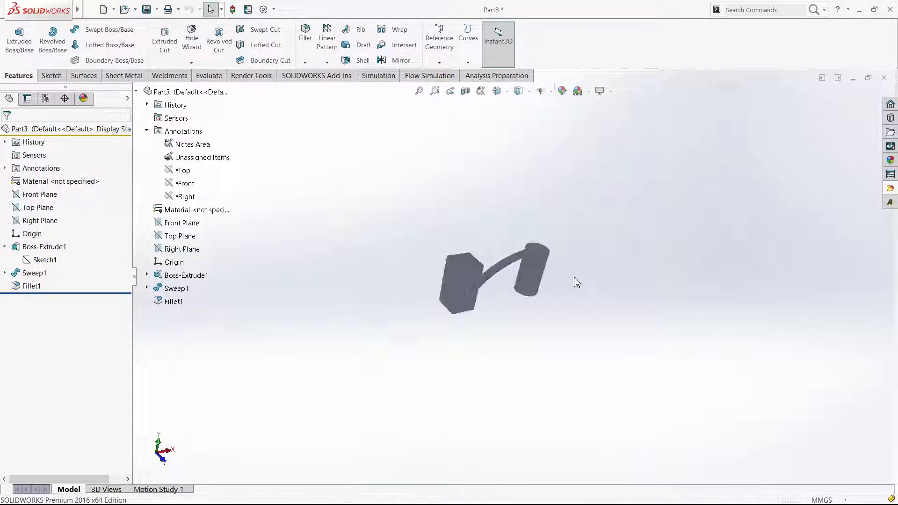
left_click(609, 92)
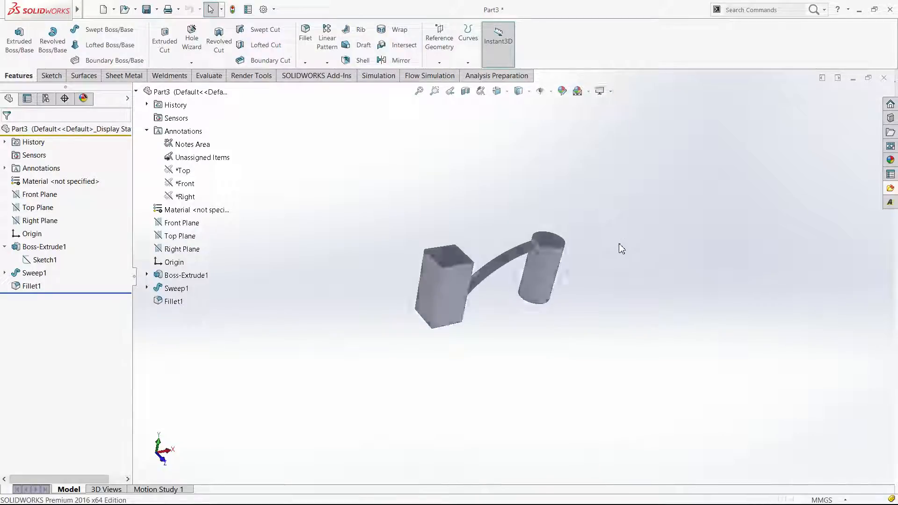
mouse_move(610, 256)
middle_mouse_down()
mouse_move(535, 207)
mouse_move(522, 237)
middle_mouse_up()
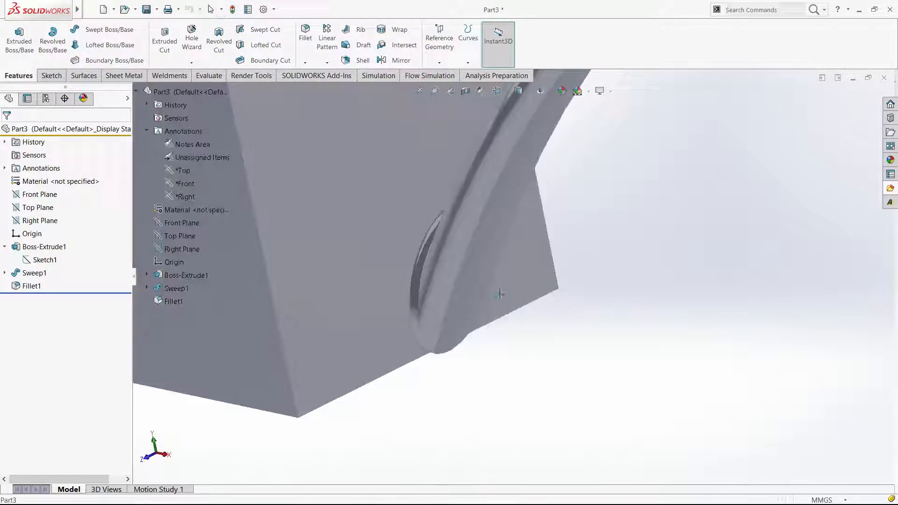
middle_click(413, 304)
key("Escape")
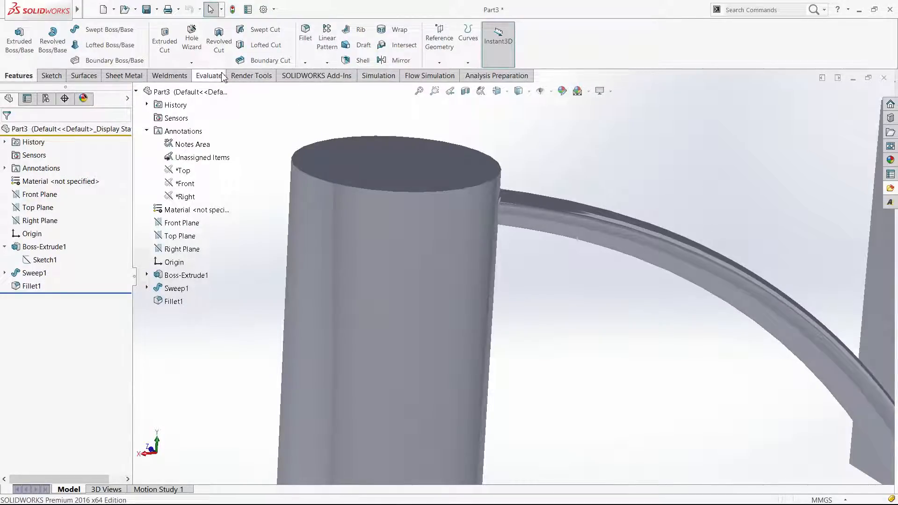
key("ctrl+7")
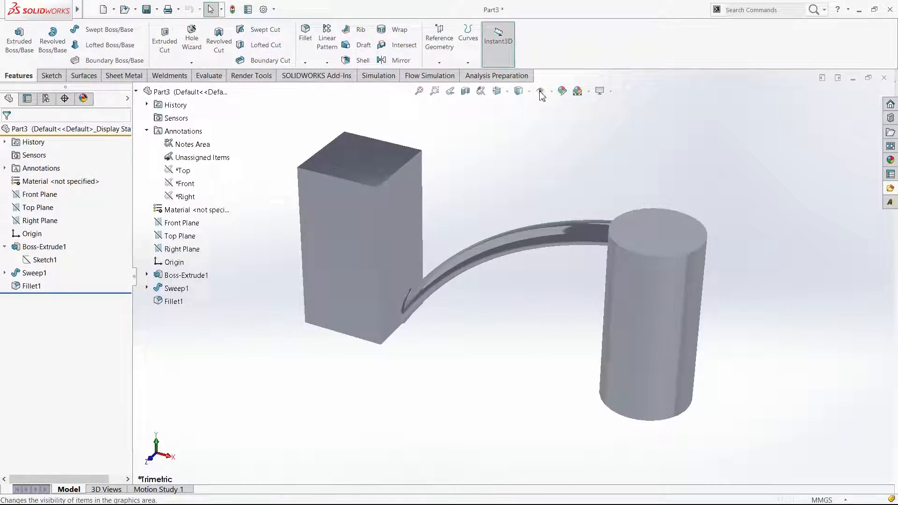